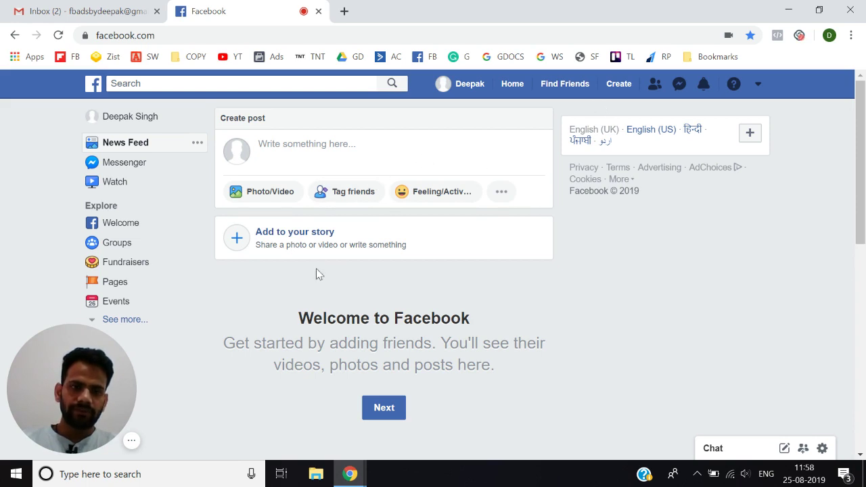
# Step: Begin a new Facebook Page from the Create menu and choose the Business or brand type
pyautogui.click(626, 91)
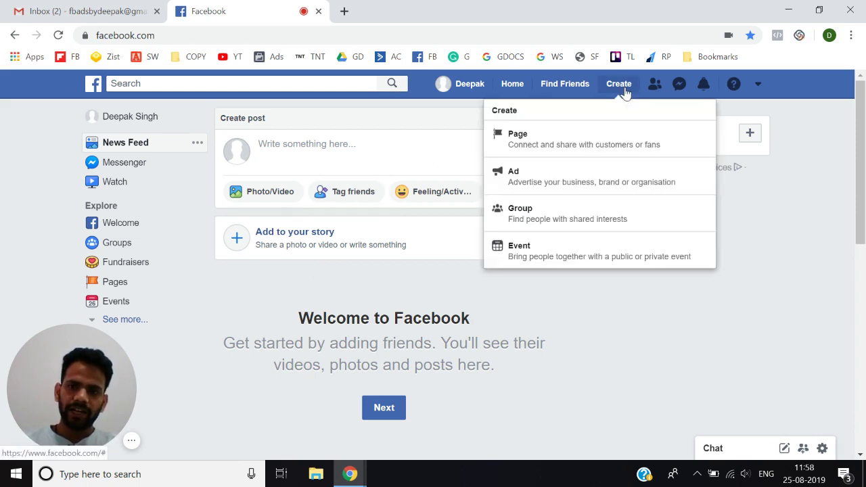
pyautogui.click(558, 146)
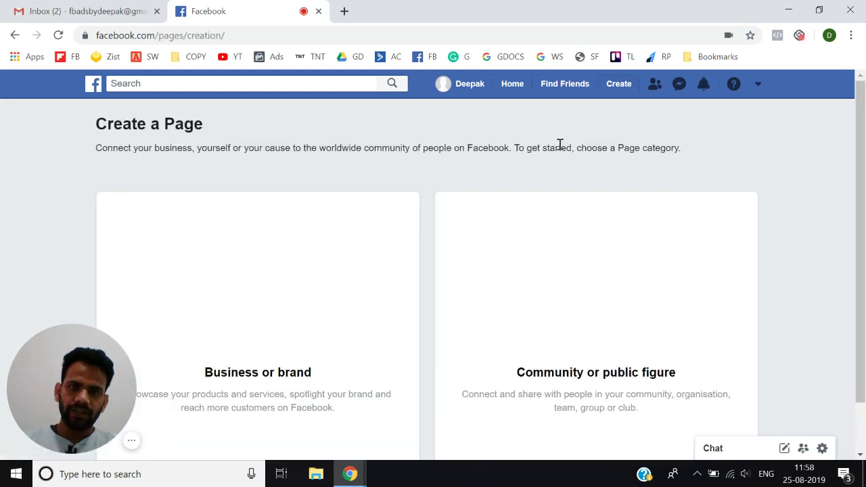
pyautogui.scroll(-1, 277, 352)
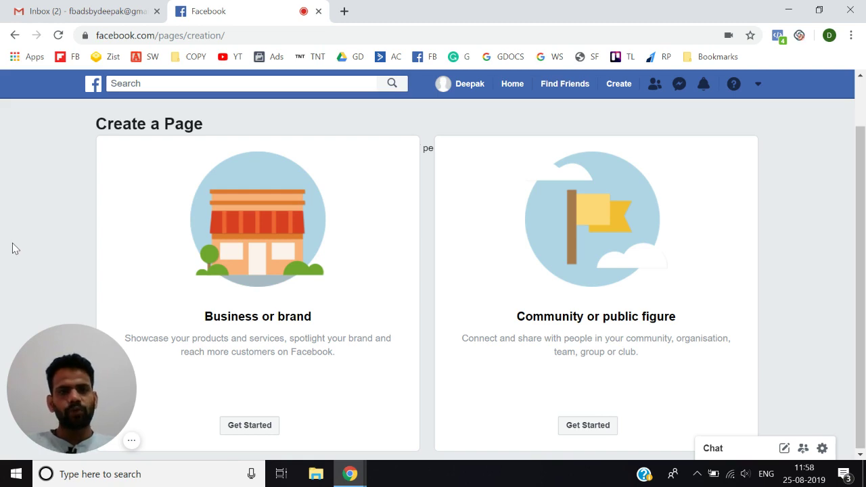
pyautogui.click(246, 432)
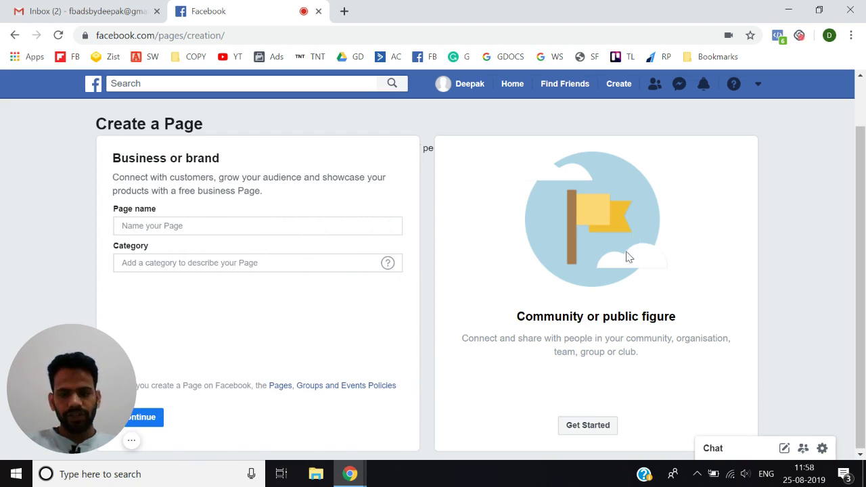
# Step: Choose the Community or public figure type and name the Page 'Digital Marketing Community - DMC'
pyautogui.click(596, 424)
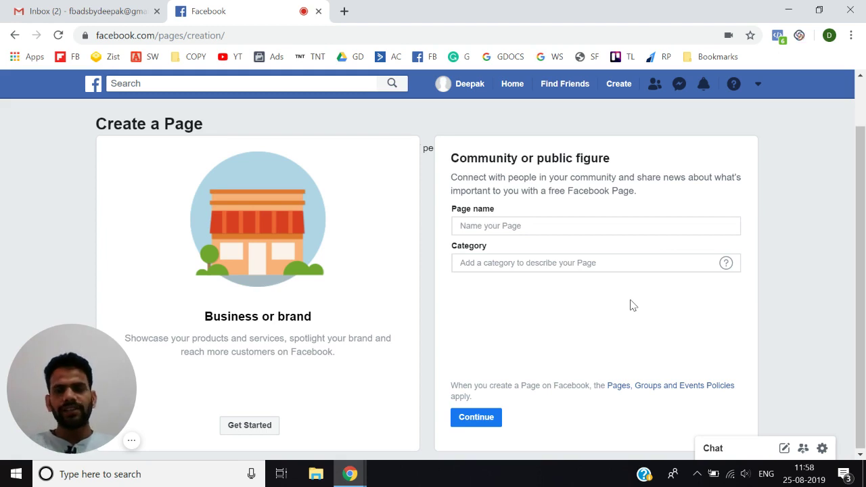
pyautogui.click(527, 226)
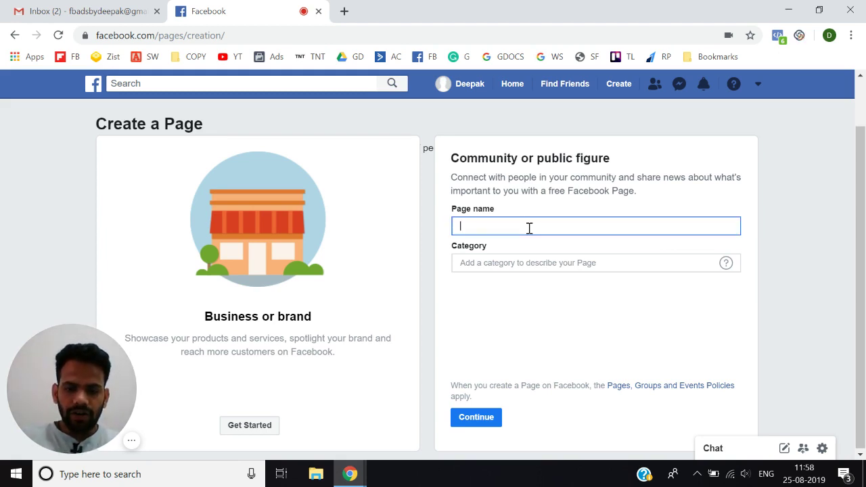
pyautogui.write('Digital Mast')
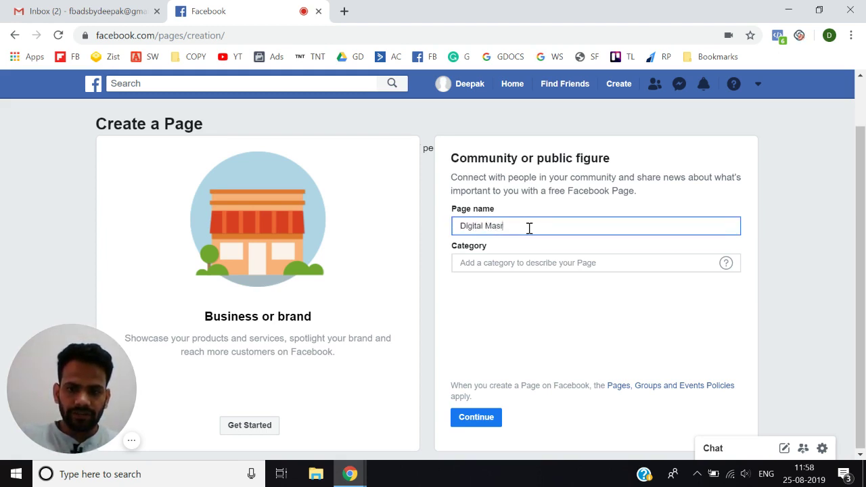
pyautogui.write('rketing T')
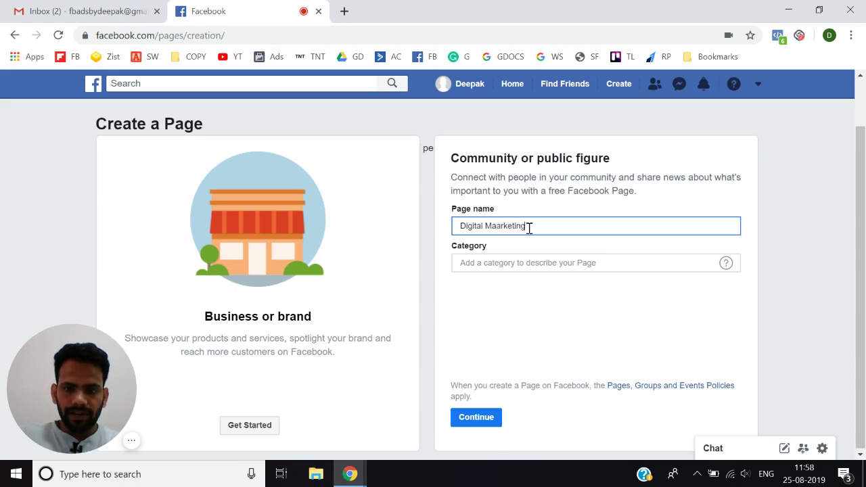
pyautogui.press('BackSpace')
pyautogui.press('BackSpace')
pyautogui.press('BackSpace')
pyautogui.press('BackSpace')
pyautogui.press('BackSpace')
pyautogui.press('BackSpace')
pyautogui.press('BackSpace')
pyautogui.press('BackSpace')
pyautogui.press('BackSpace')
pyautogui.press('BackSpace')
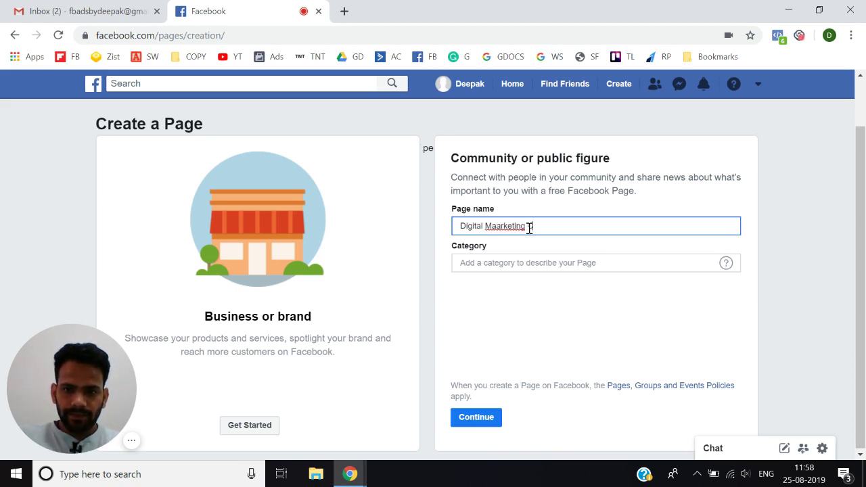
pyautogui.write('rke')
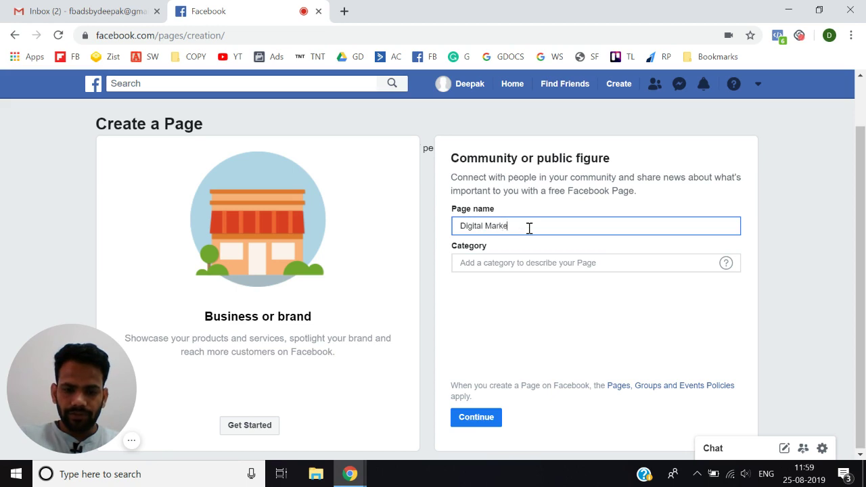
pyautogui.write('ting Community ')
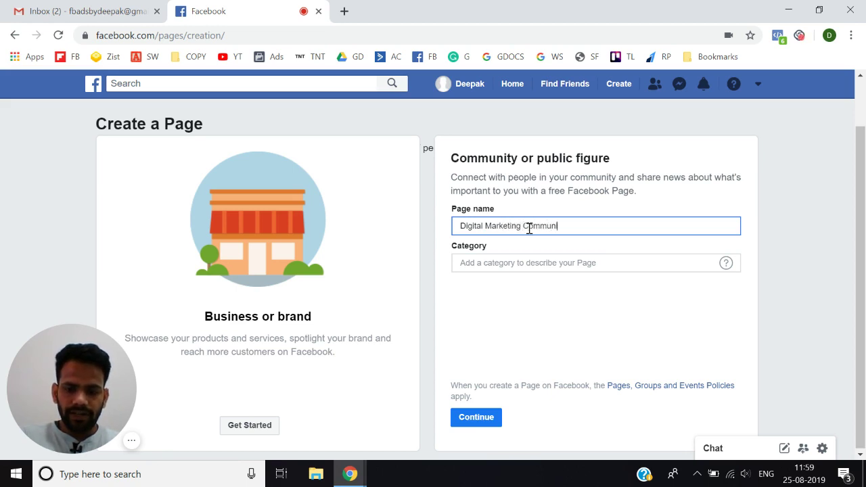
pyautogui.write('- D')
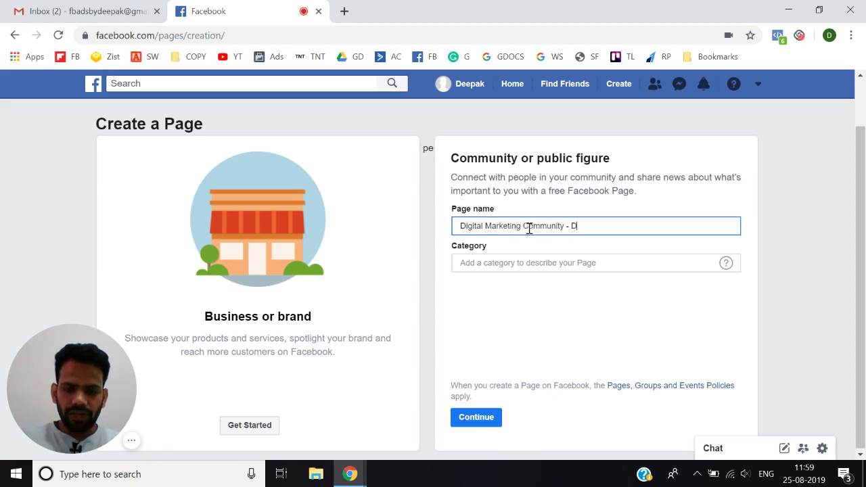
pyautogui.write('MC')
# Step: Set the Page category to Education Website and submit the new Page
pyautogui.click(510, 261)
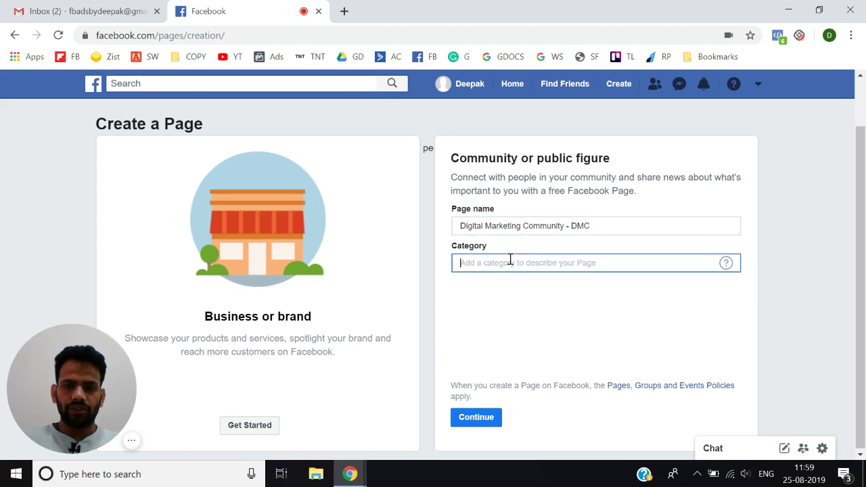
pyautogui.write('educa')
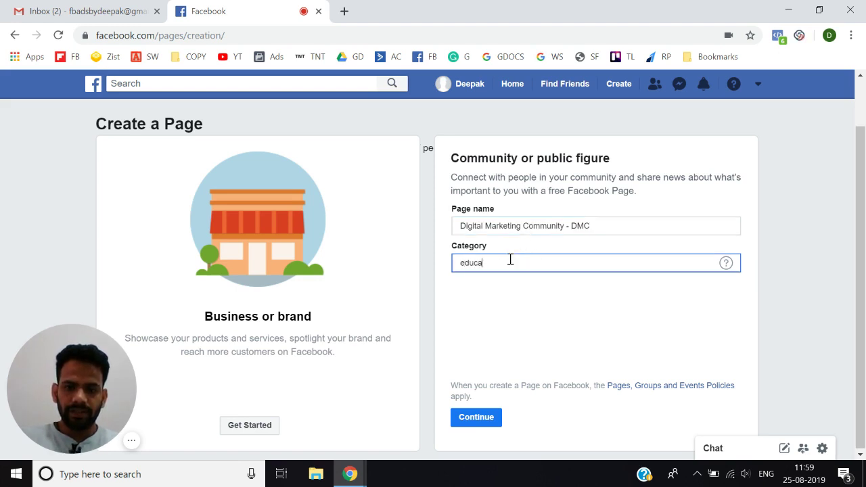
pyautogui.click(508, 293)
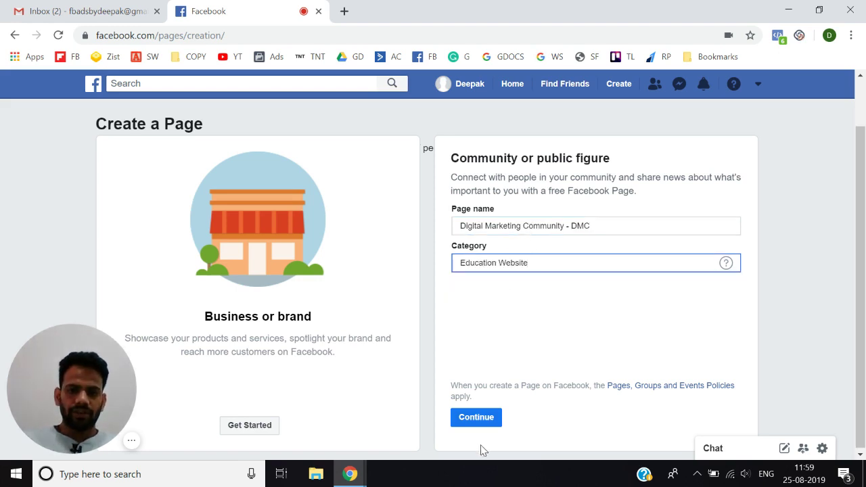
pyautogui.click(477, 425)
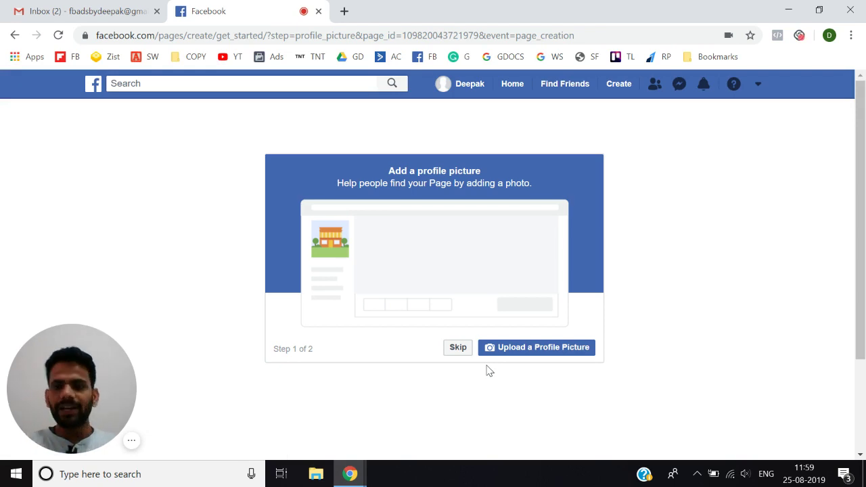
# Step: Skip both the profile picture and cover photo setup steps
pyautogui.click(452, 356)
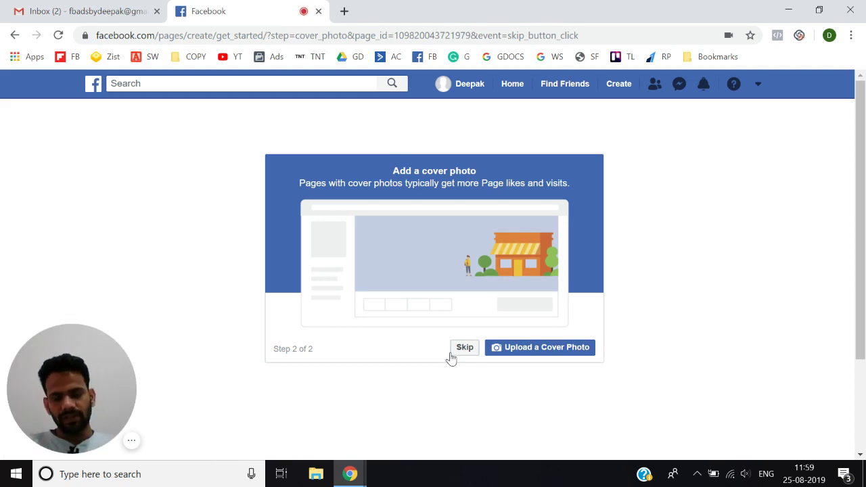
pyautogui.click(450, 353)
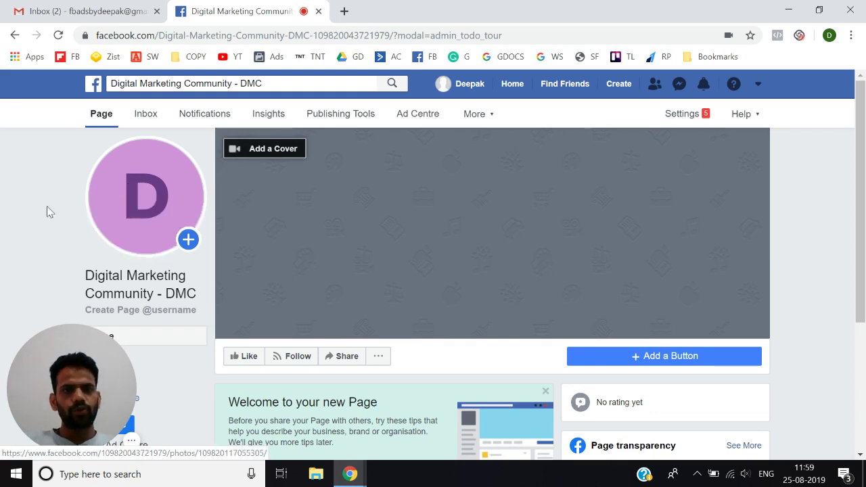
pyautogui.click(129, 194)
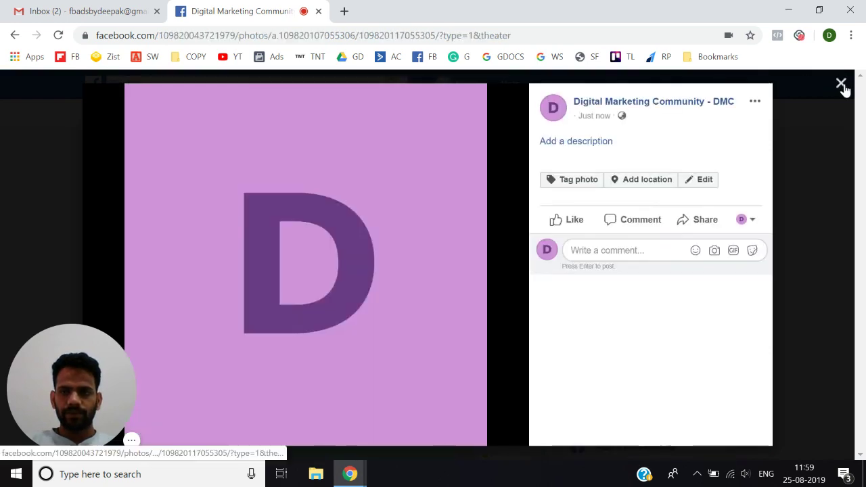
pyautogui.click(841, 84)
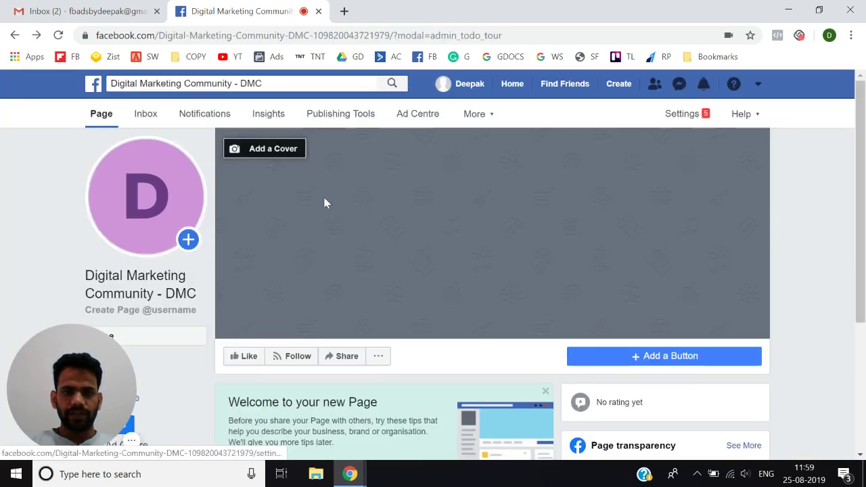
pyautogui.click(146, 232)
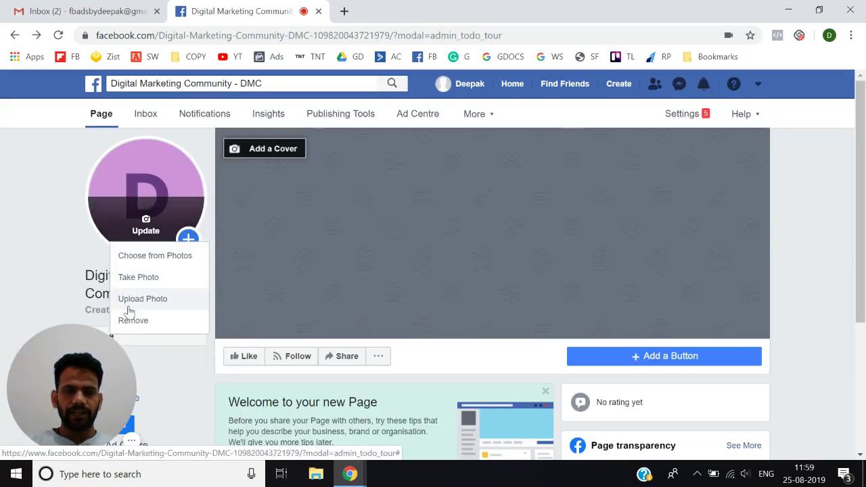
pyautogui.click(149, 304)
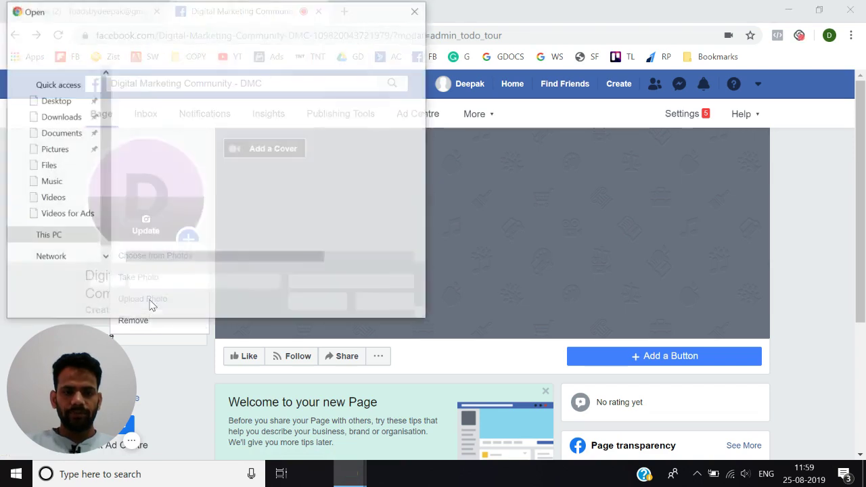
pyautogui.doubleClick(174, 111)
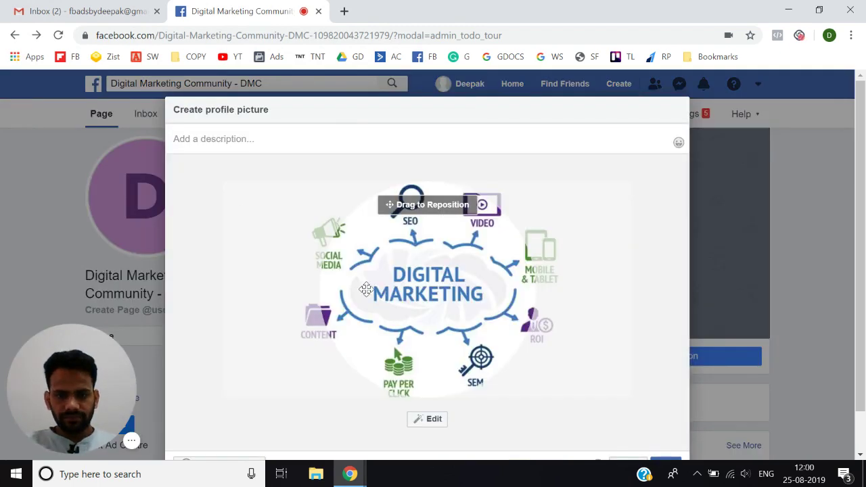
pyautogui.scroll(-2, 366, 289)
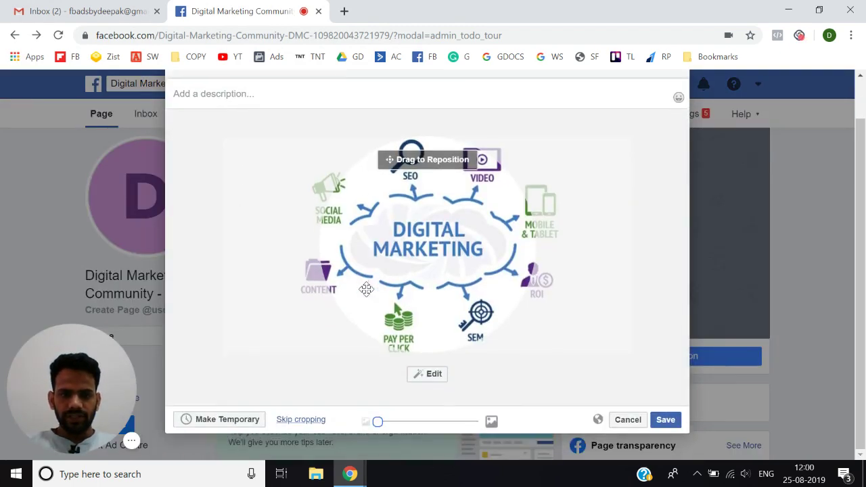
pyautogui.click(301, 420)
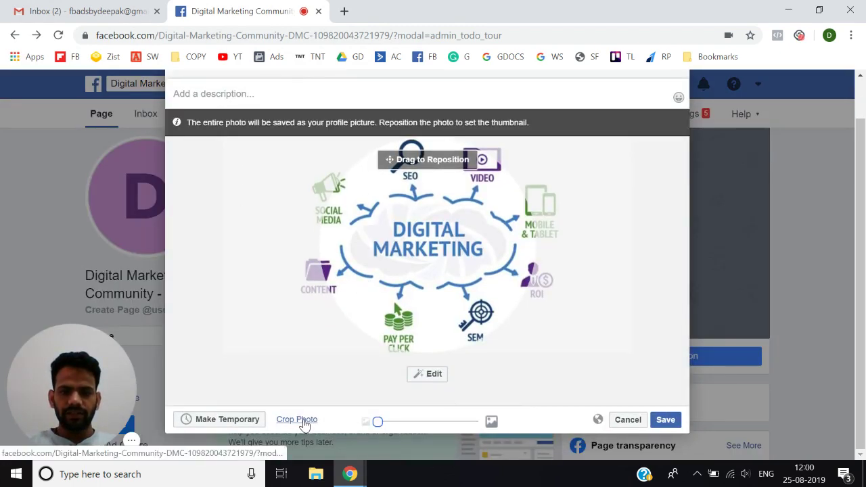
pyautogui.click(677, 422)
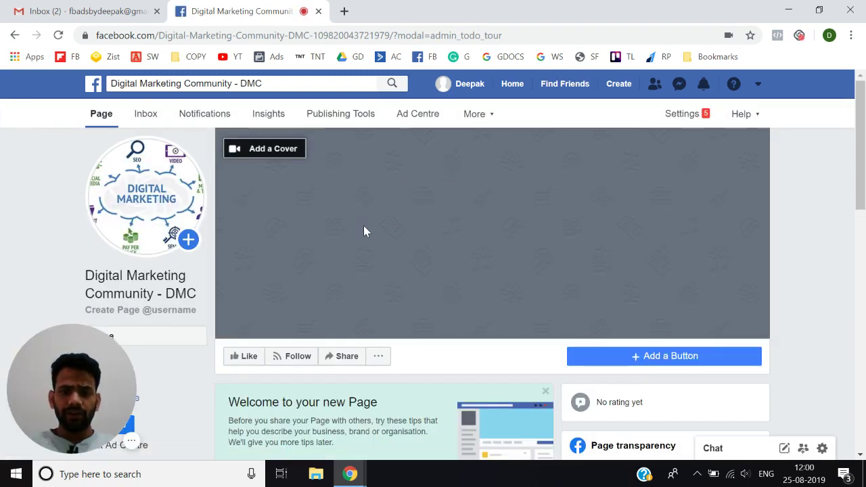
# Step: Upload digitalmarketing850 as the Page's cover photo, save it, and reload the Page
pyautogui.click(262, 154)
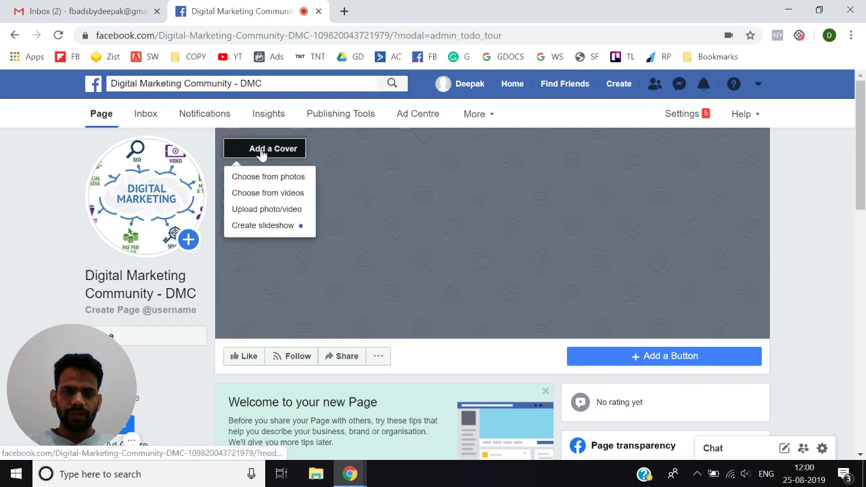
pyautogui.click(288, 211)
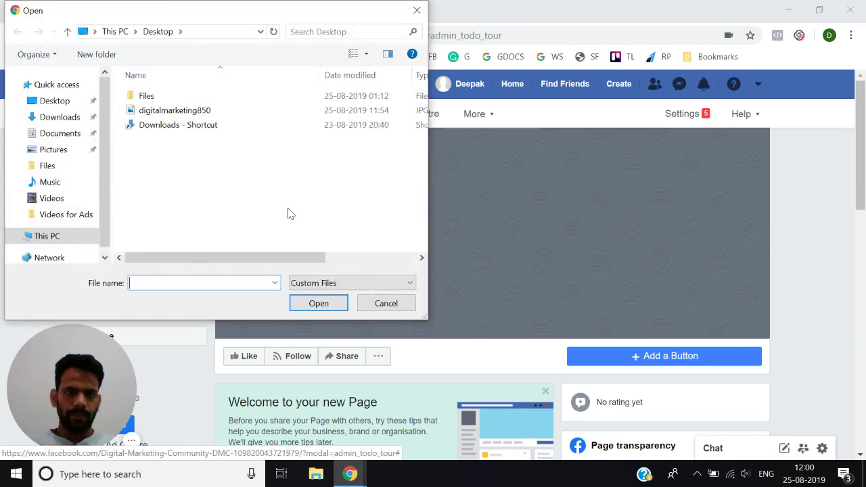
pyautogui.doubleClick(202, 112)
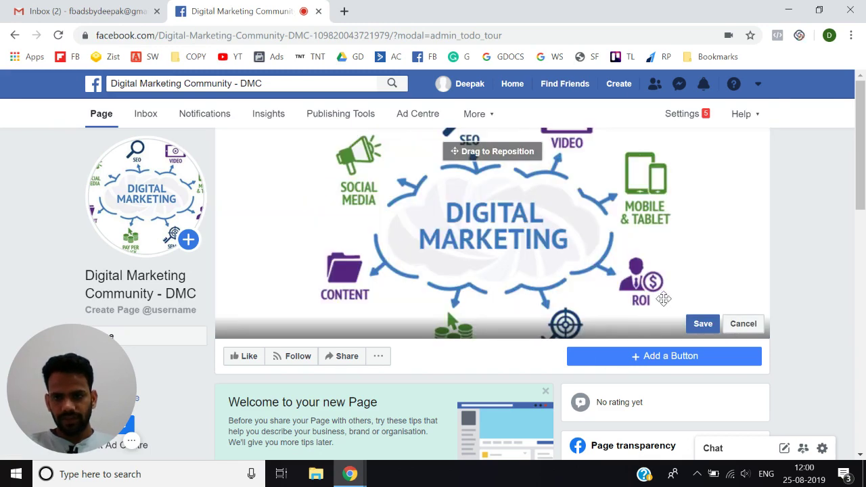
pyautogui.click(701, 324)
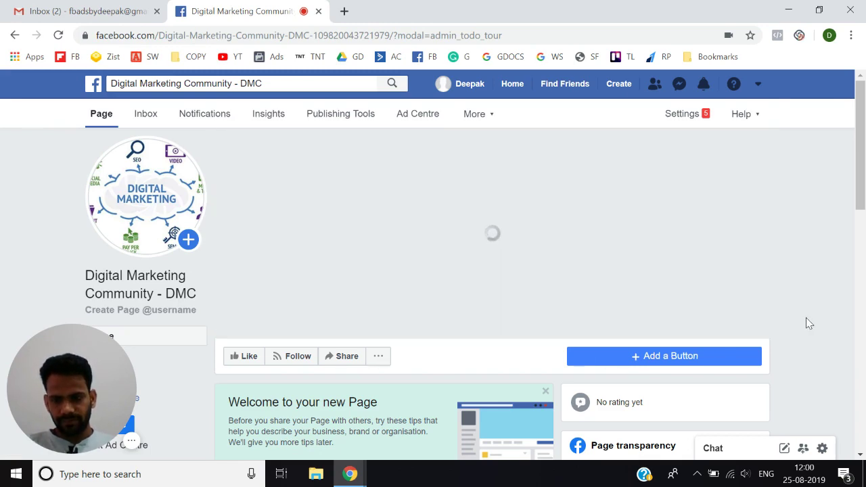
pyautogui.click(59, 35)
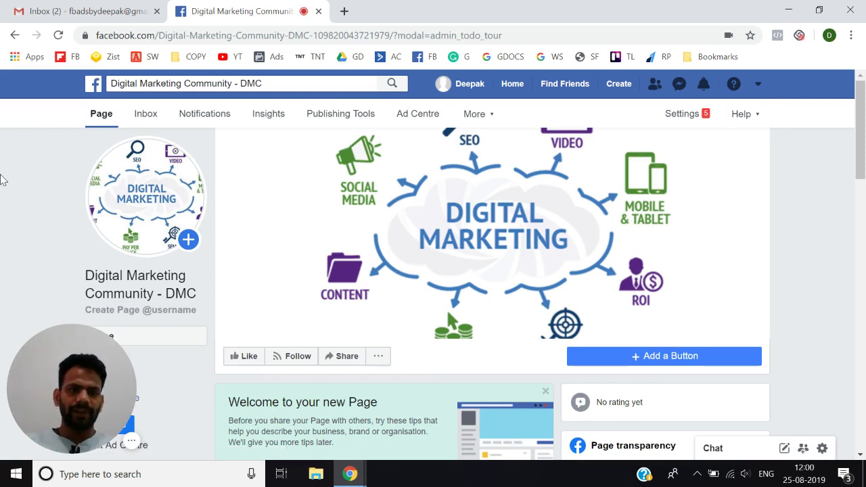
pyautogui.scroll(-1, 2, 179)
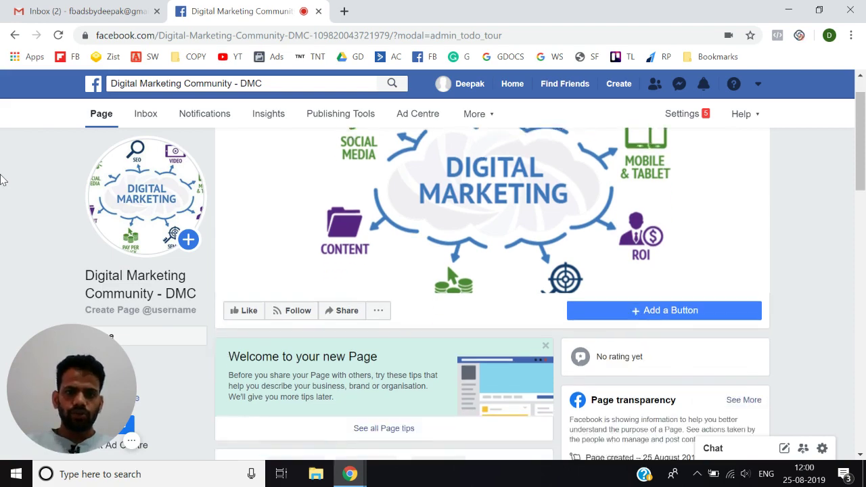
pyautogui.scroll(1, 2, 180)
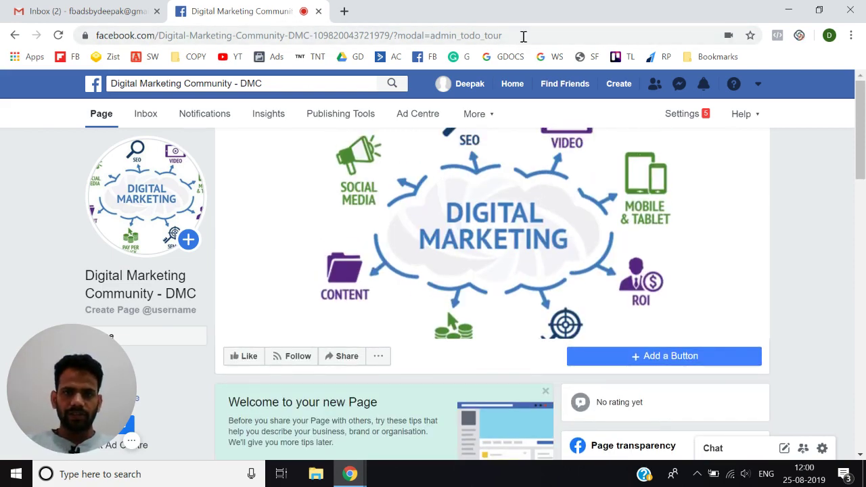
pyautogui.click(536, 34)
pyautogui.click(537, 34)
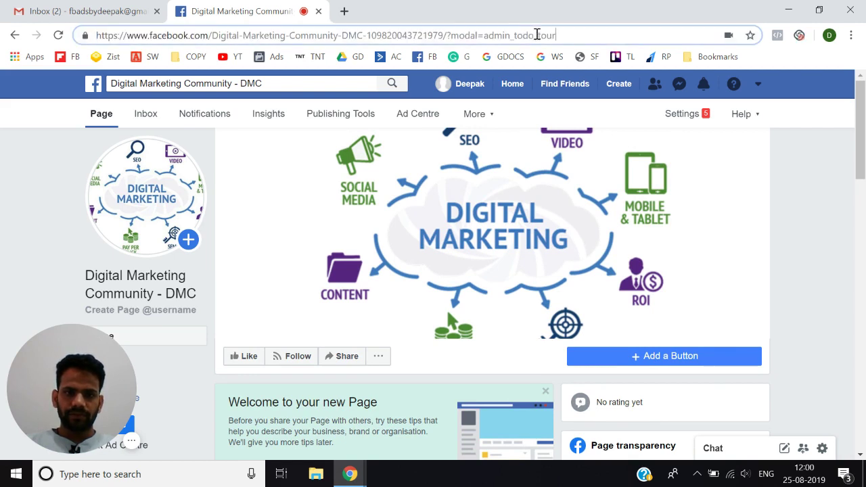
pyautogui.scroll(-1, 50, 209)
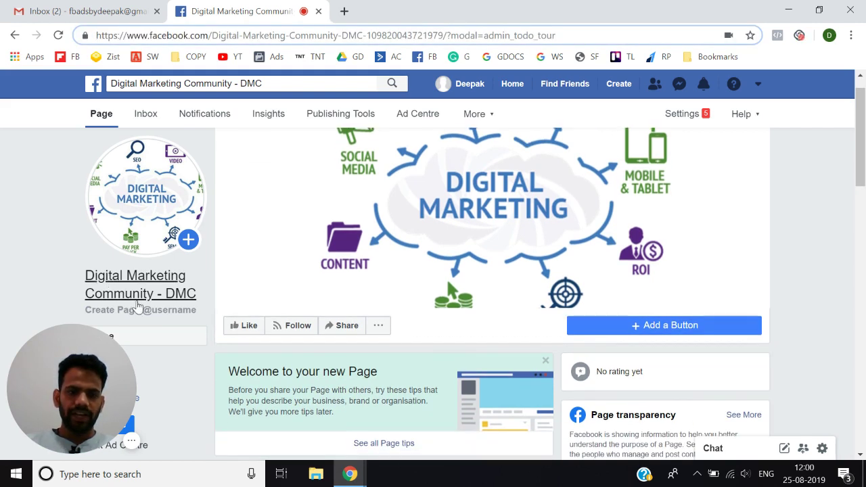
pyautogui.click(155, 315)
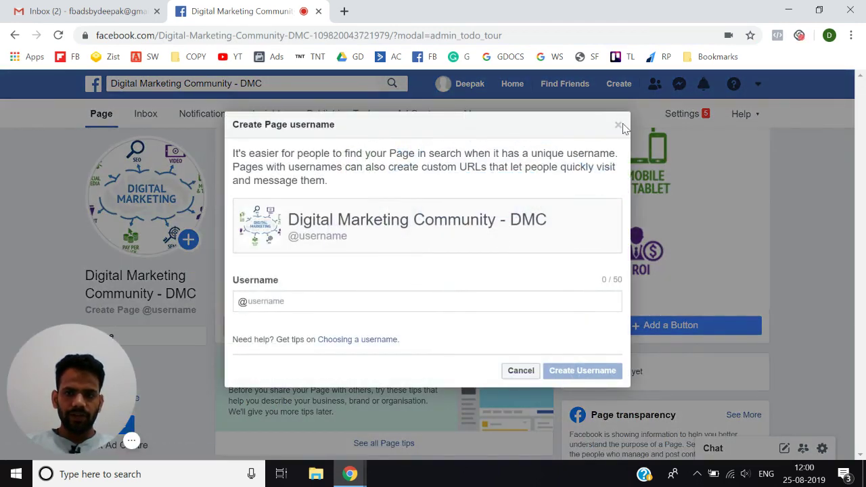
pyautogui.click(617, 125)
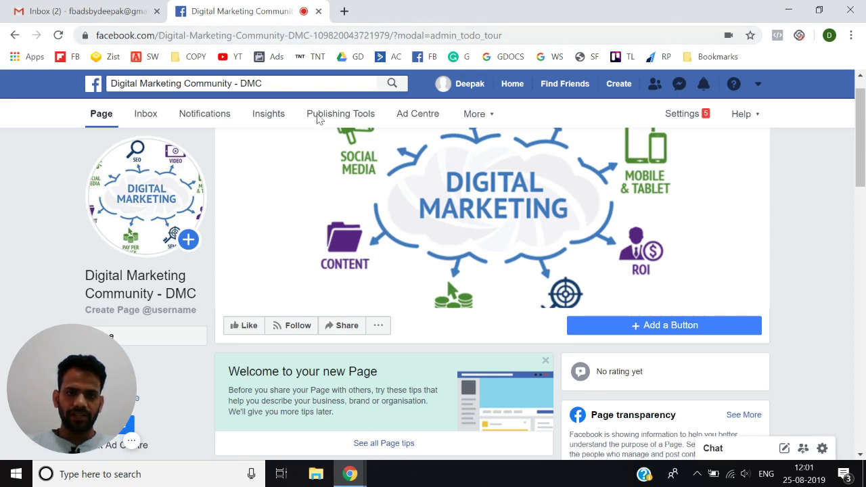
pyautogui.click(166, 313)
pyautogui.click(296, 304)
pyautogui.write('dmc')
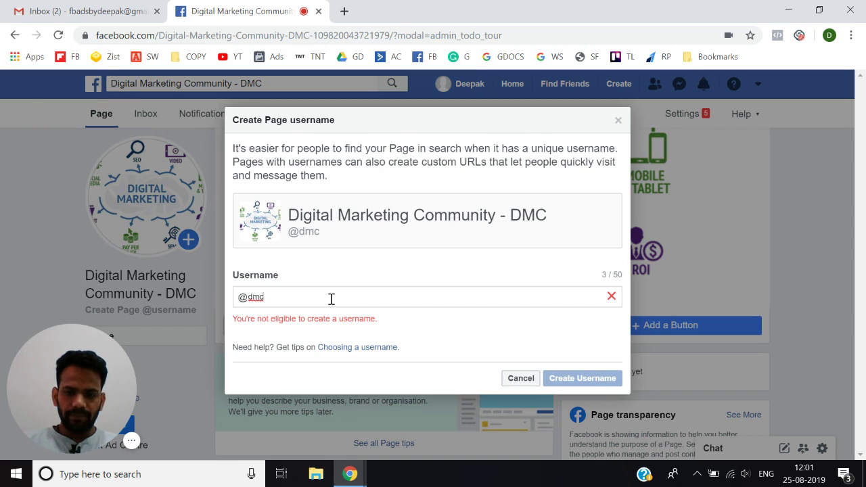
pyautogui.write('om')
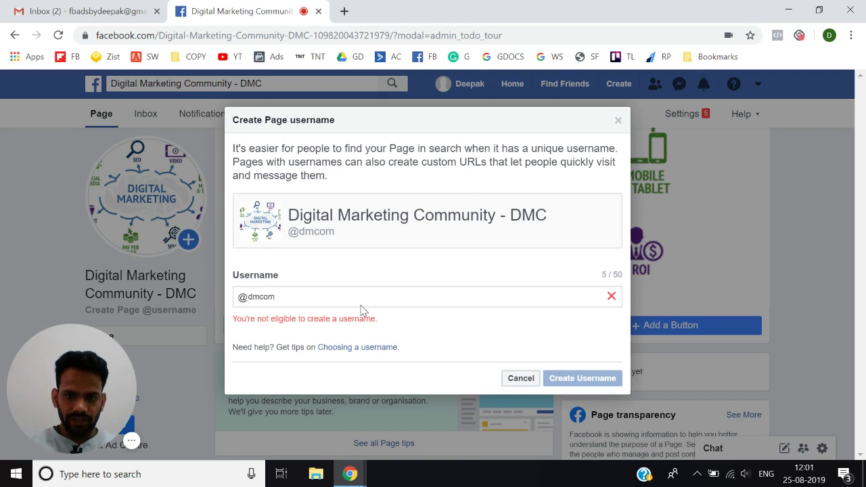
pyautogui.write('munity')
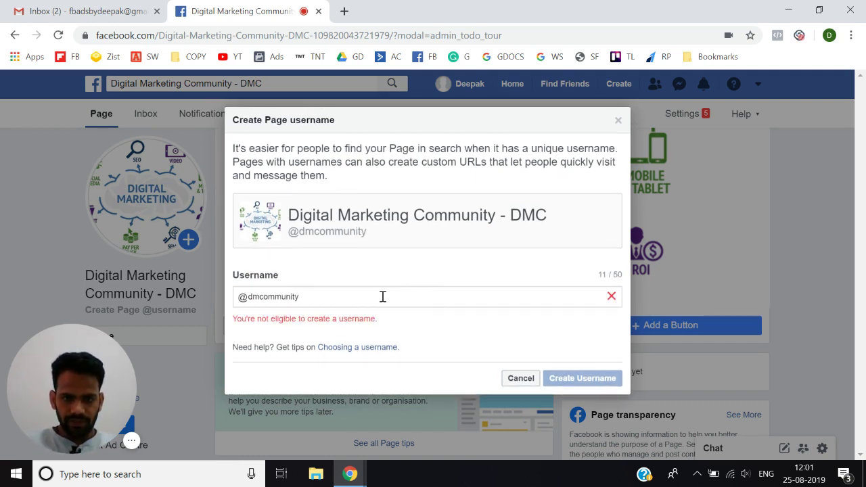
# Step: Open the 'Choosing a username' help article and read through its username guidelines
pyautogui.click(366, 354)
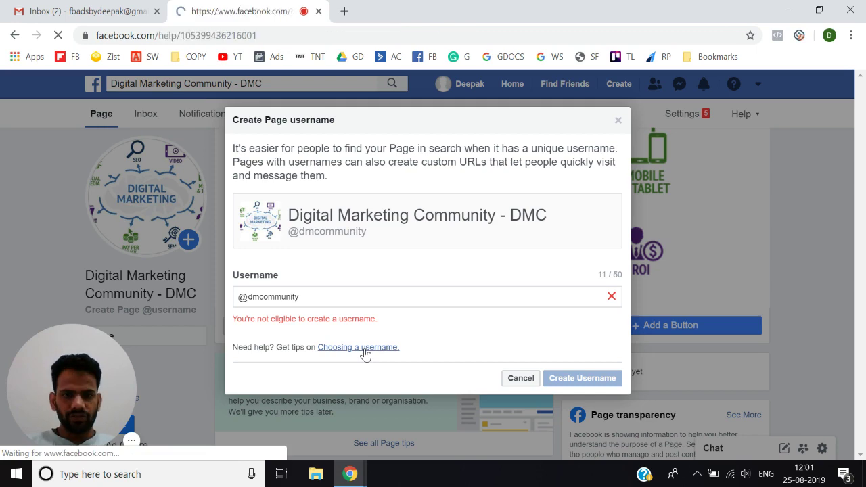
pyautogui.scroll(-2, 365, 354)
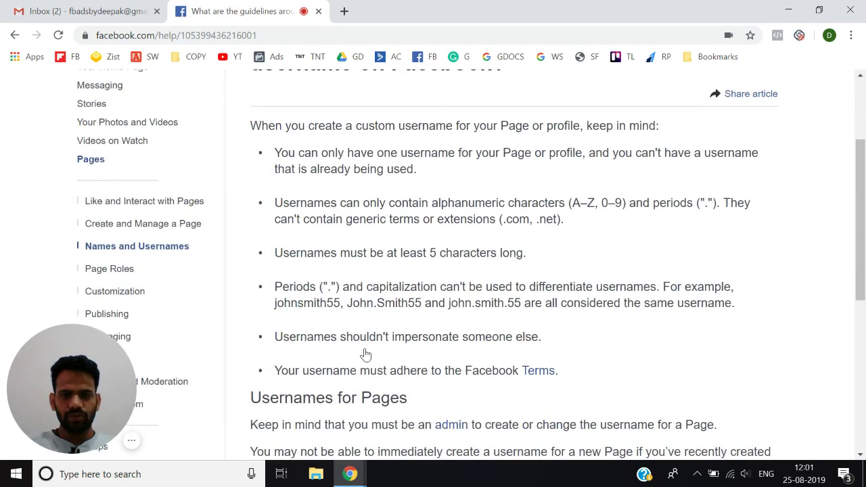
pyautogui.scroll(-2, 365, 354)
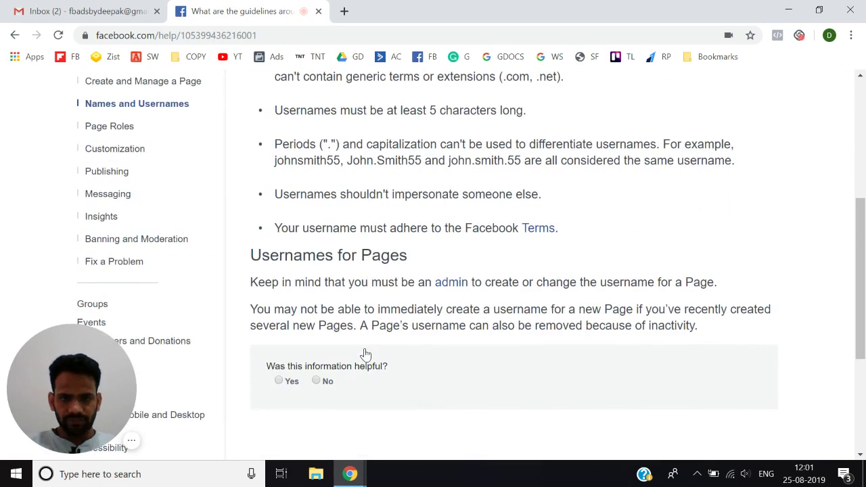
pyautogui.scroll(3, 365, 354)
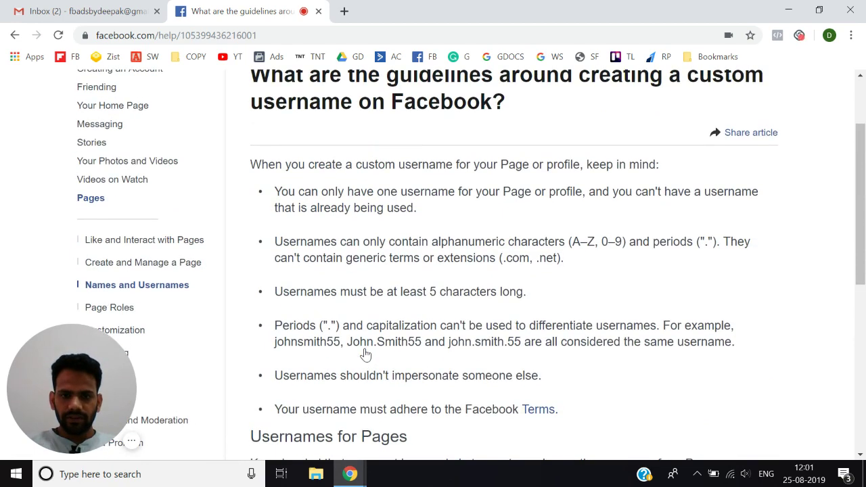
pyautogui.scroll(1, 365, 354)
pyautogui.scroll(-2, 365, 354)
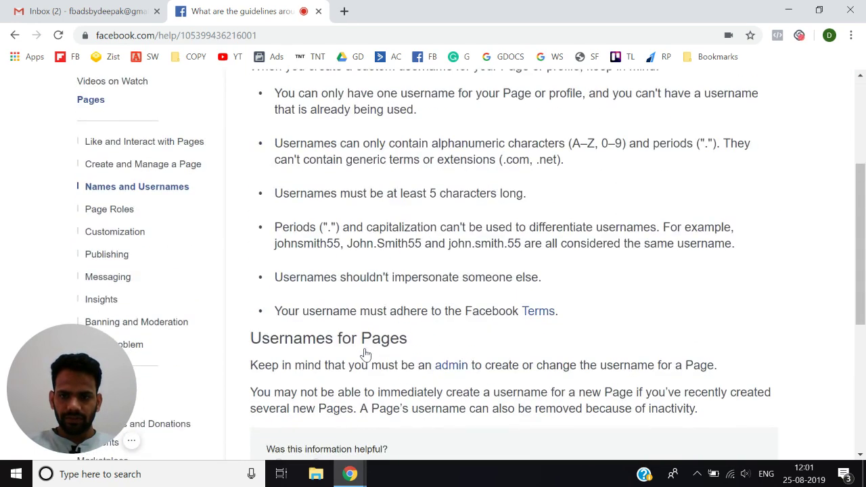
pyautogui.scroll(-1, 366, 353)
pyautogui.scroll(1, 365, 354)
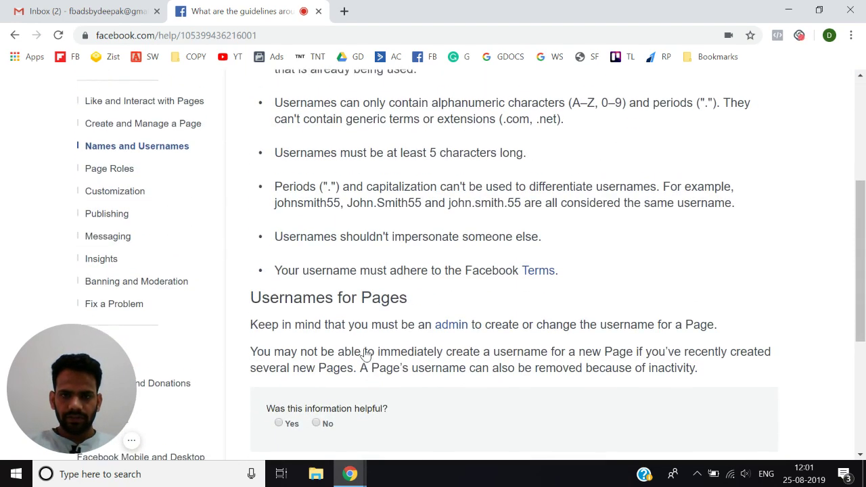
pyautogui.scroll(3, 365, 354)
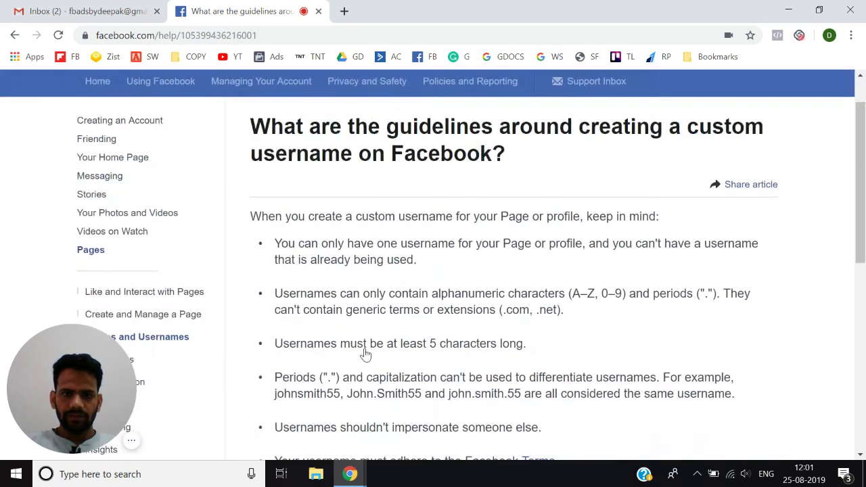
# Step: Return to the Page, try 'admc' as the username, close the form, and go to the News Feed
pyautogui.click(13, 35)
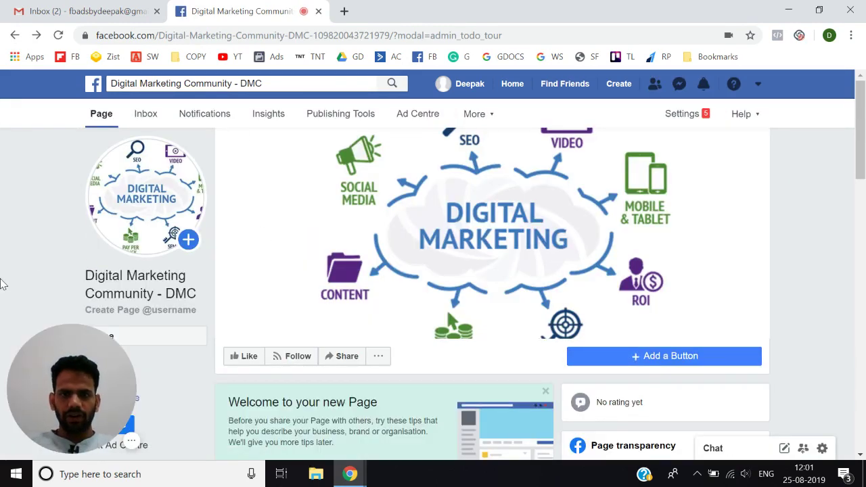
pyautogui.scroll(-1, 2, 282)
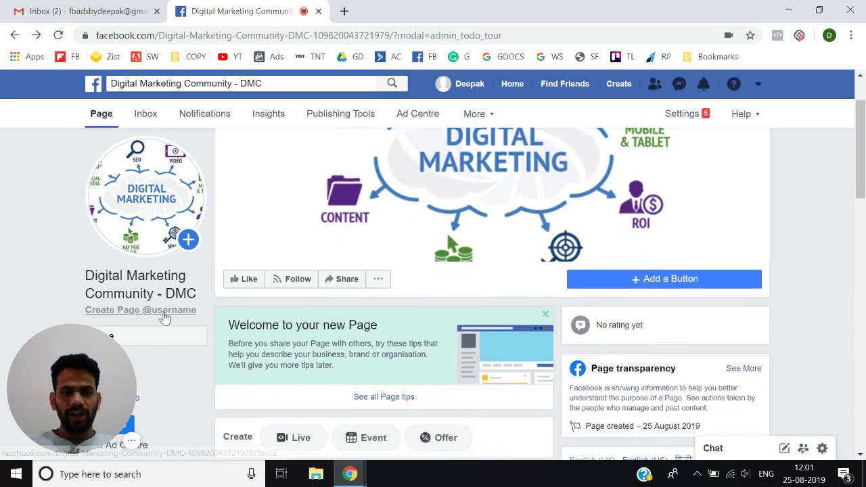
pyautogui.click(163, 311)
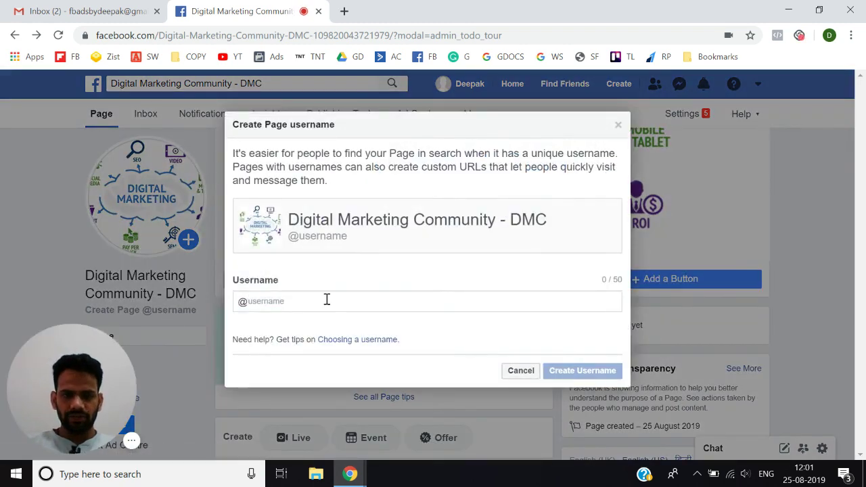
pyautogui.write('a')
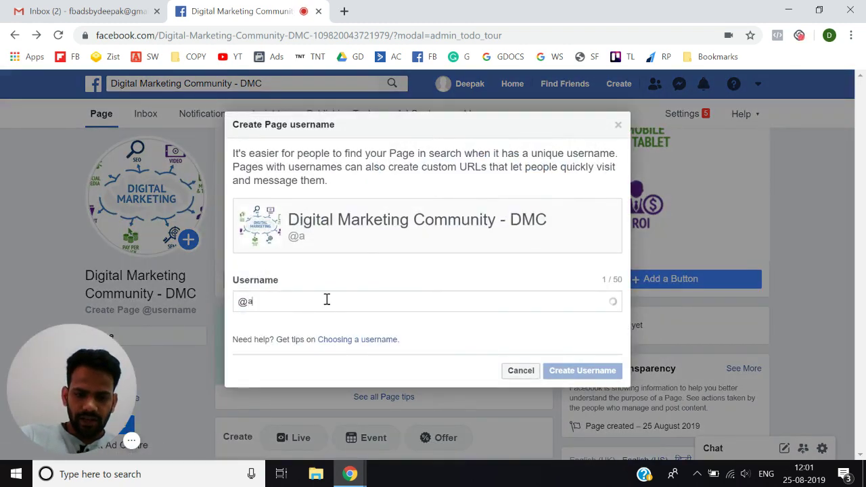
pyautogui.write('dmc')
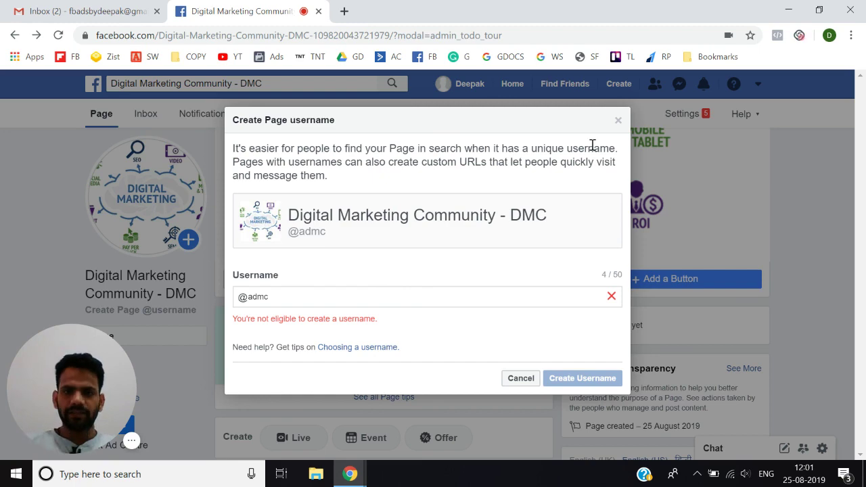
pyautogui.click(621, 122)
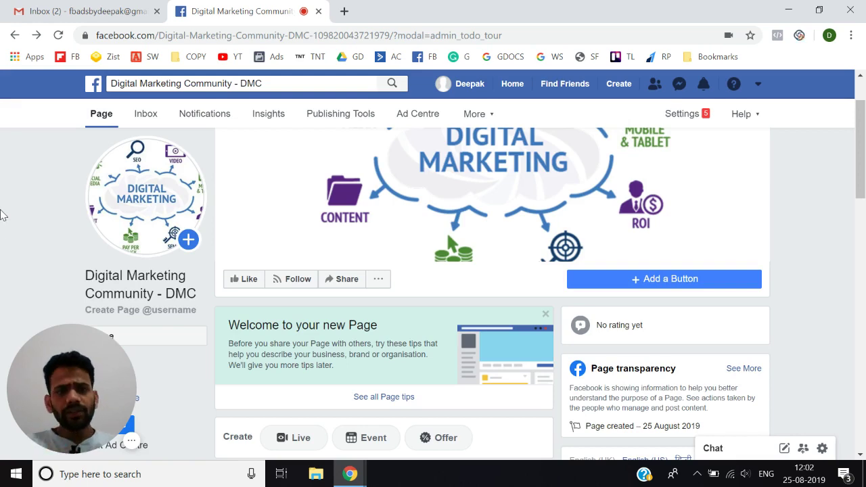
pyautogui.click(519, 91)
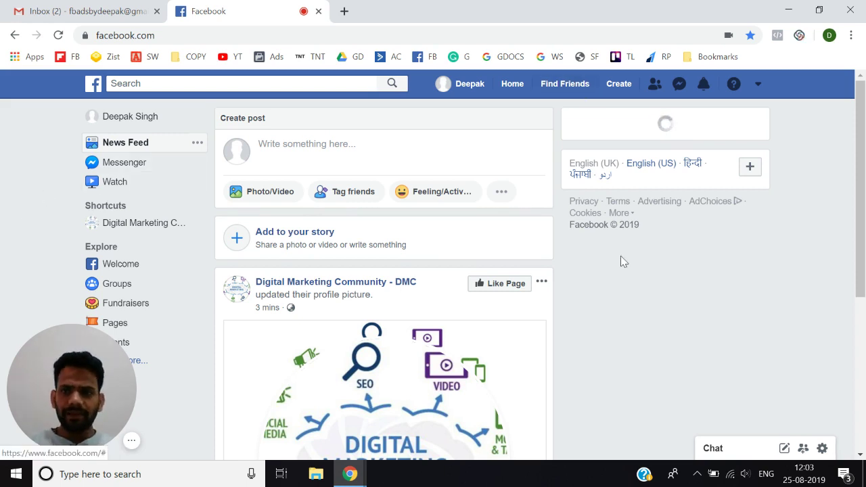
# Step: Start a new ad from the Create menu and switch to the new Ads Manager tab
pyautogui.click(619, 88)
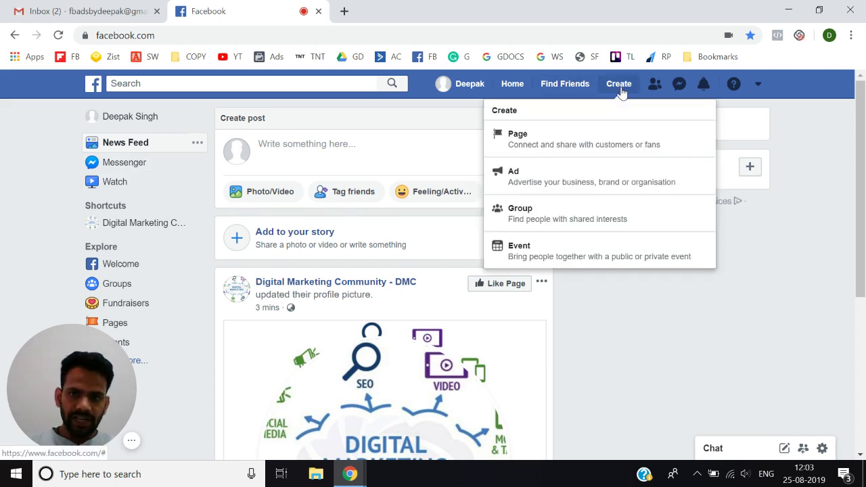
pyautogui.click(550, 182)
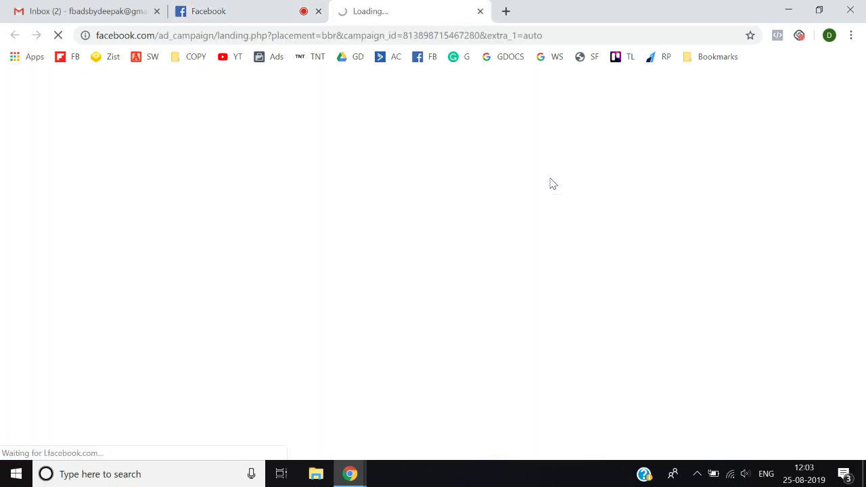
pyautogui.click(208, 10)
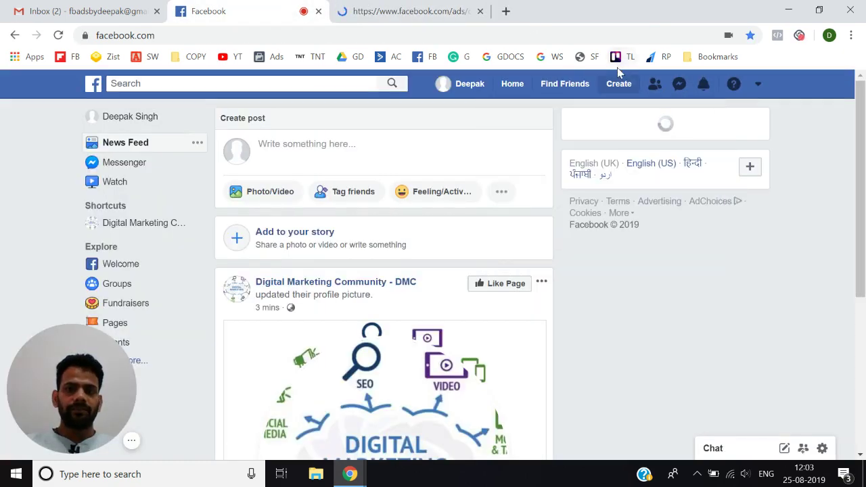
pyautogui.click(617, 91)
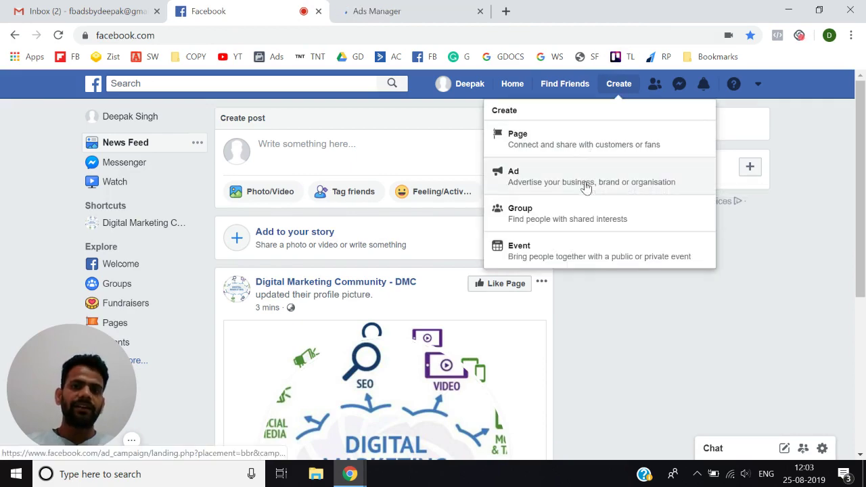
pyautogui.click(600, 329)
pyautogui.click(393, 11)
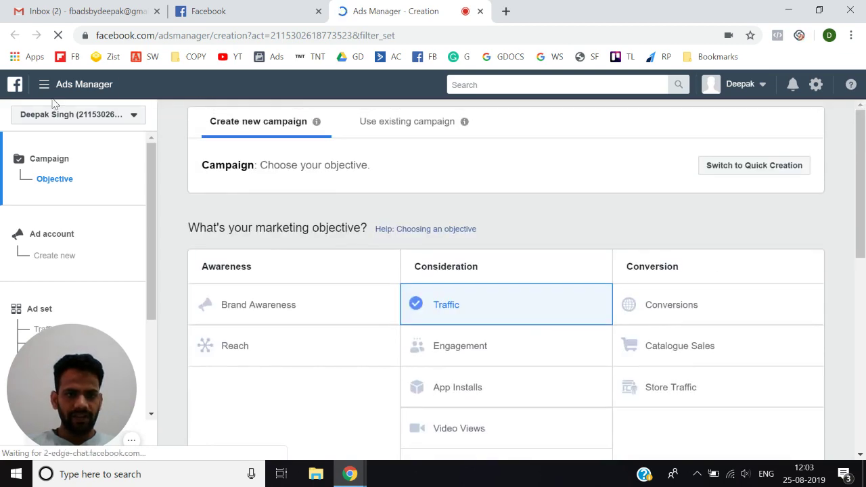
# Step: Rename the ad account to '100 Days Facebook ads course' in the advanced options and continue
pyautogui.scroll(-7, 244, 234)
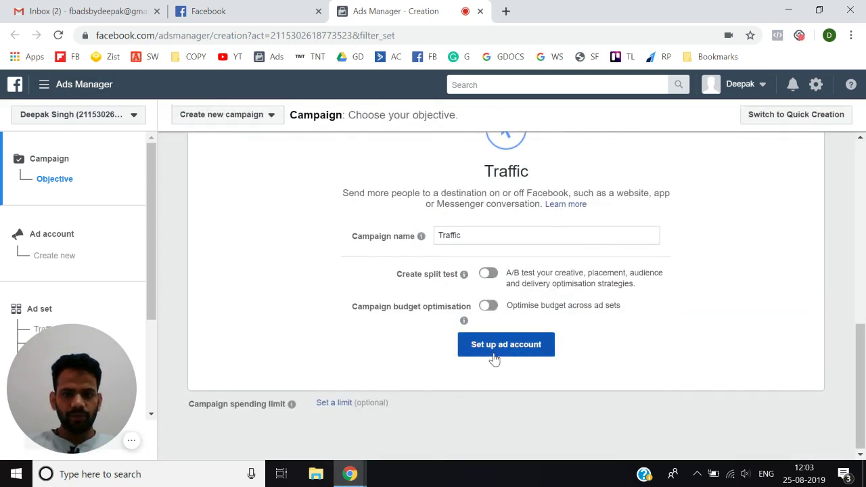
pyautogui.click(495, 356)
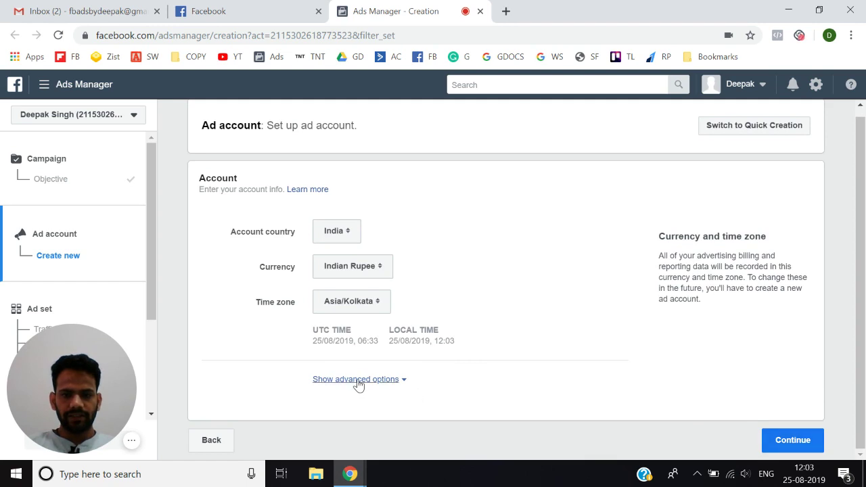
pyautogui.click(357, 379)
pyautogui.scroll(-1, 531, 331)
pyautogui.click(532, 329)
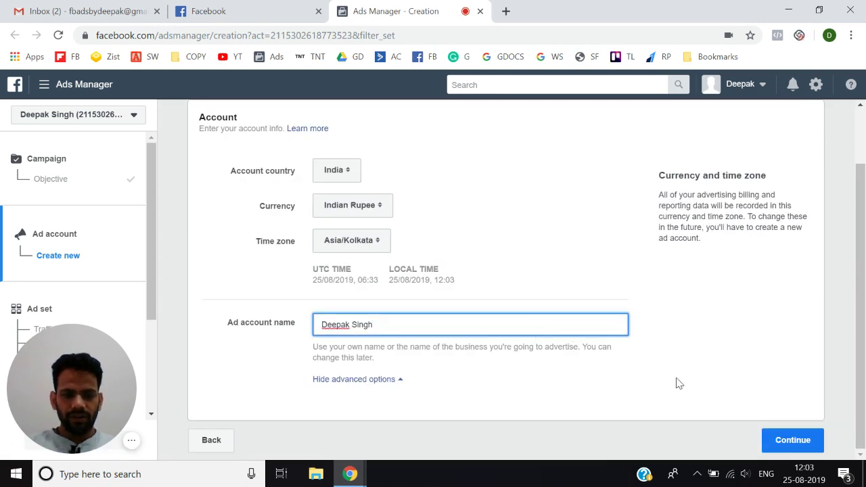
pyautogui.hotkey('ctrl', 'a')
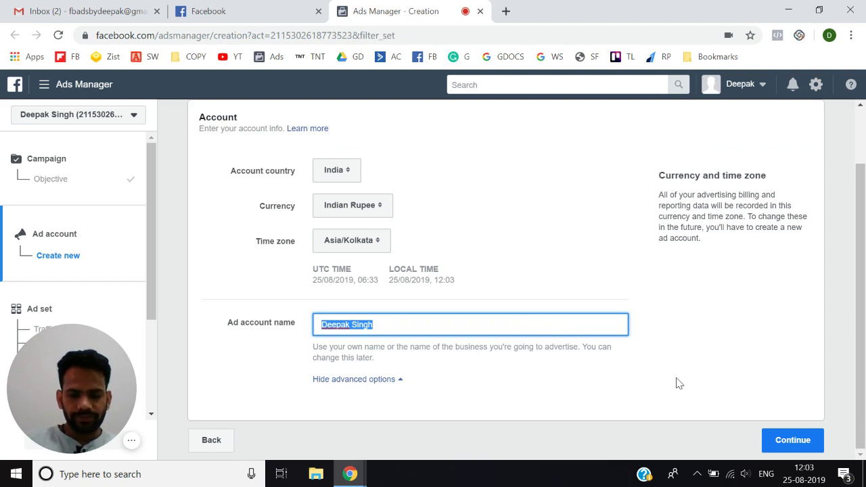
pyautogui.write('100 ')
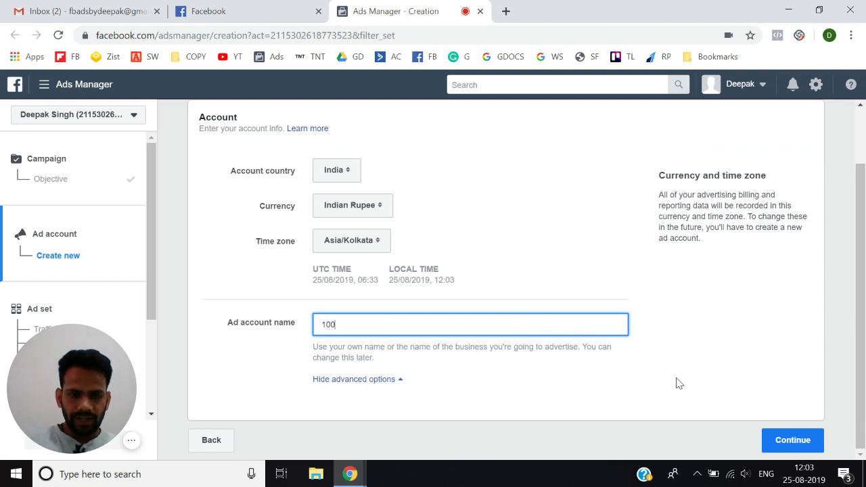
pyautogui.write('Days Faceb')
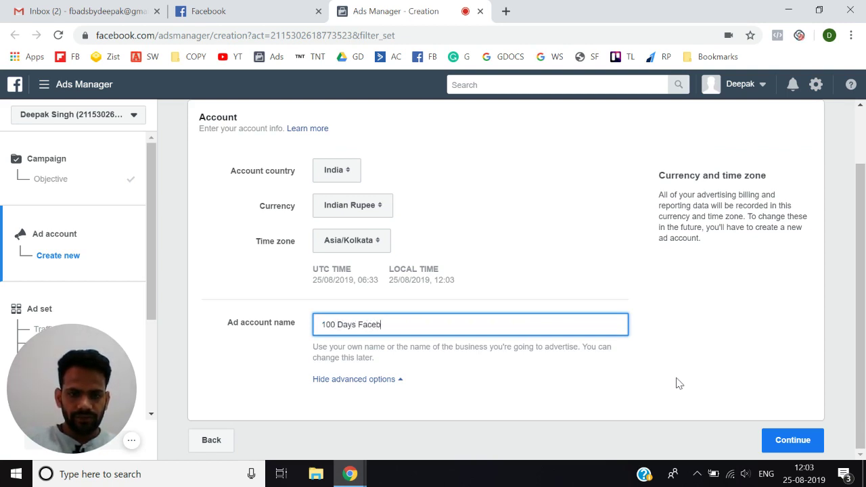
pyautogui.write('ook ads course')
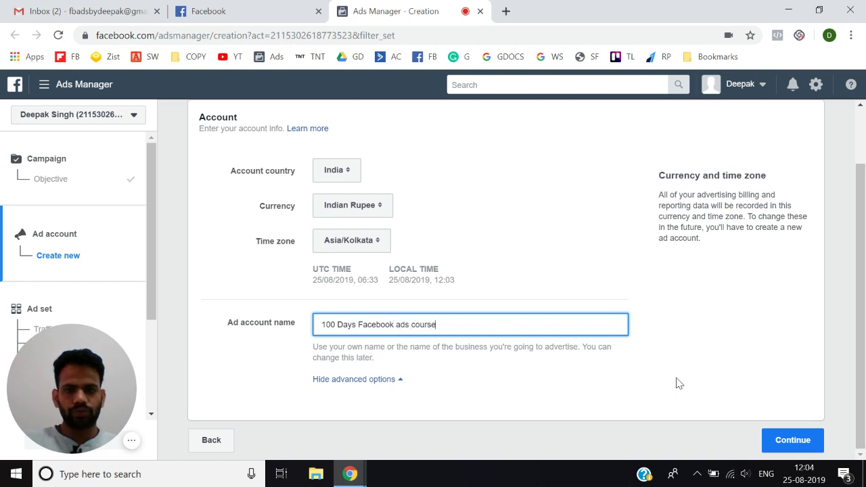
pyautogui.click(785, 439)
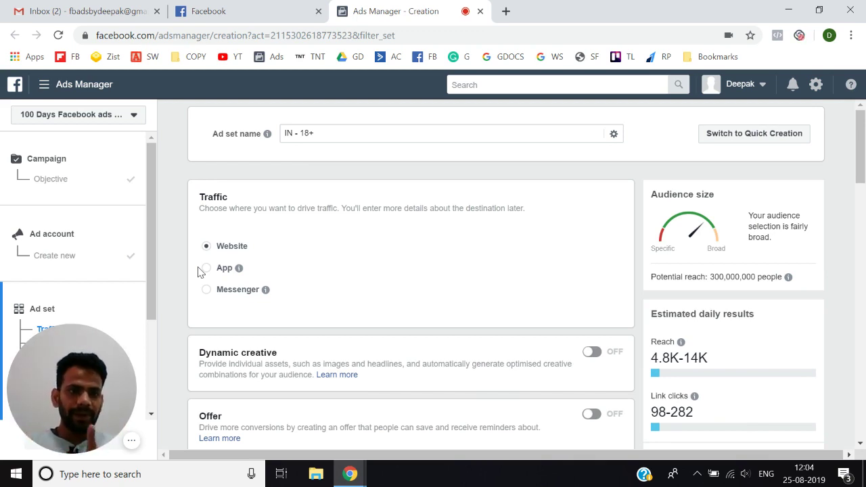
# Step: Leave the unsaved ad draft and go to the ad account's Billing page
pyautogui.click(44, 86)
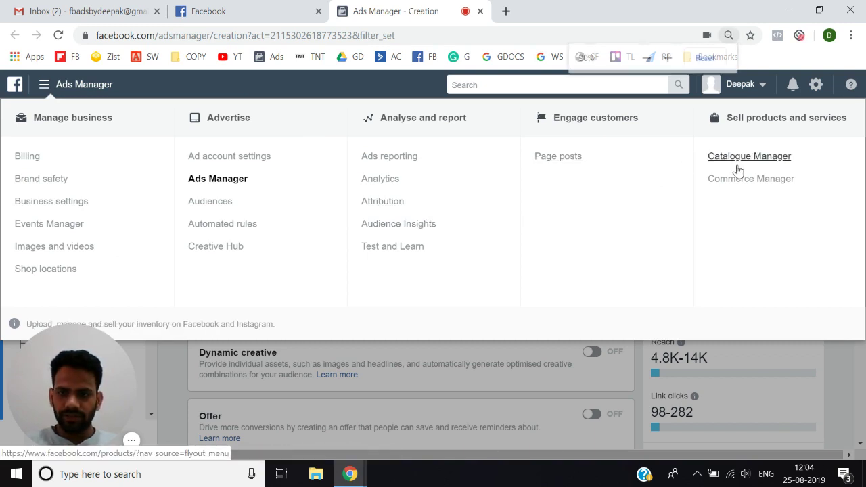
pyautogui.hotkey('ctrl', '-')
pyautogui.hotkey('ctrl', '+')
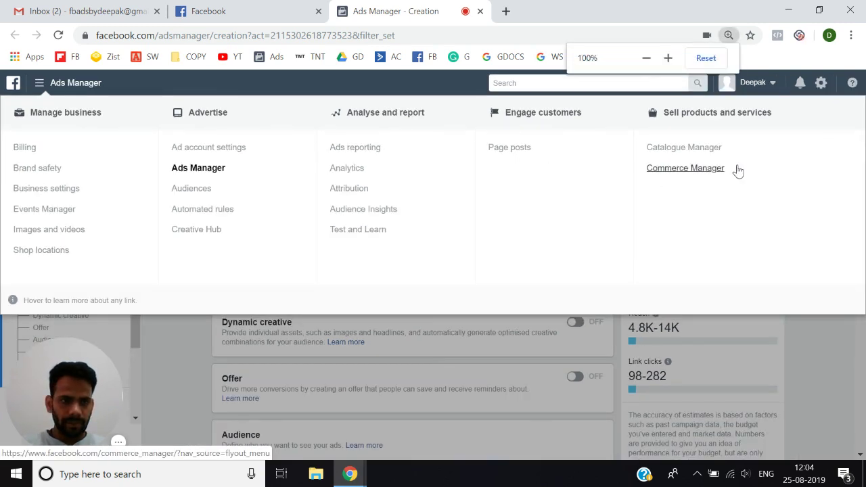
pyautogui.click(19, 157)
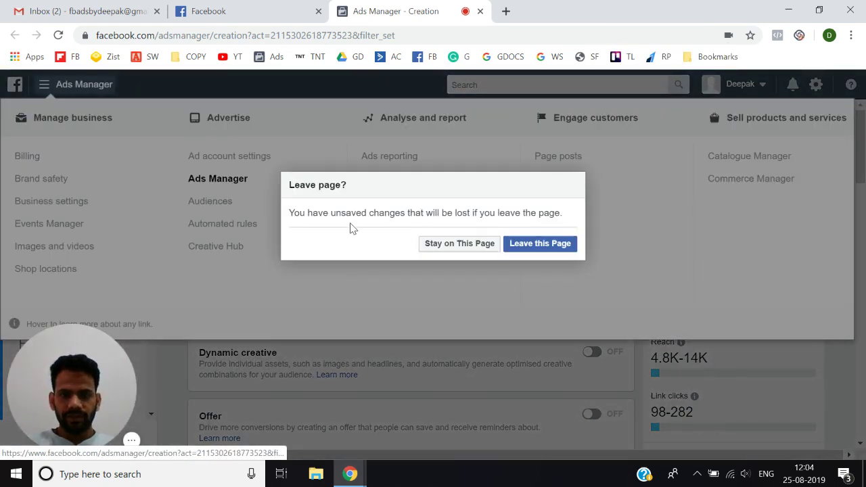
pyautogui.click(557, 245)
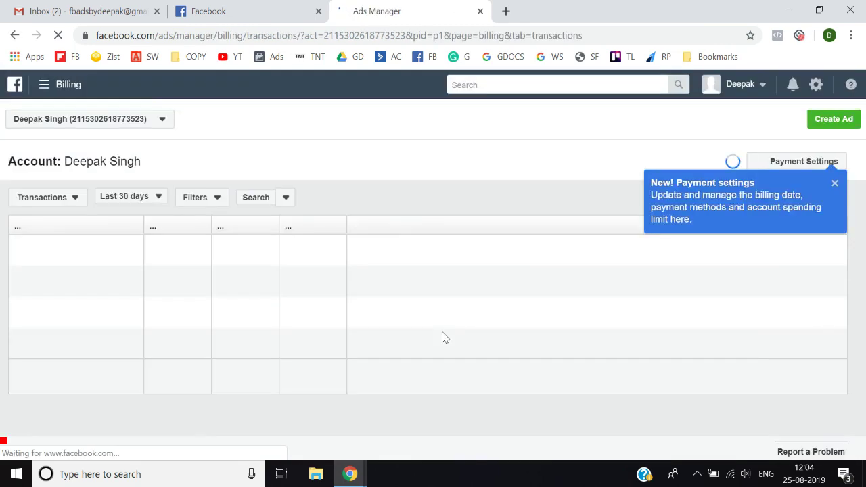
# Step: Dismiss the new payment settings announcement and go to Payment Settings
pyautogui.click(834, 183)
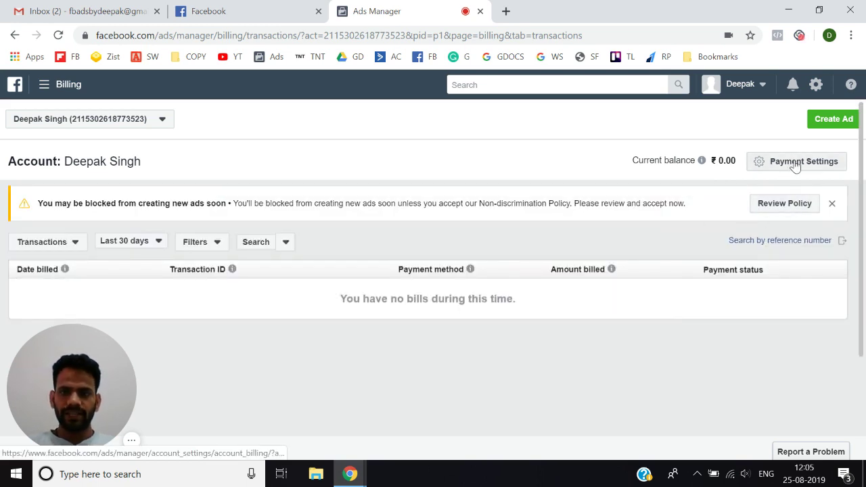
pyautogui.click(796, 167)
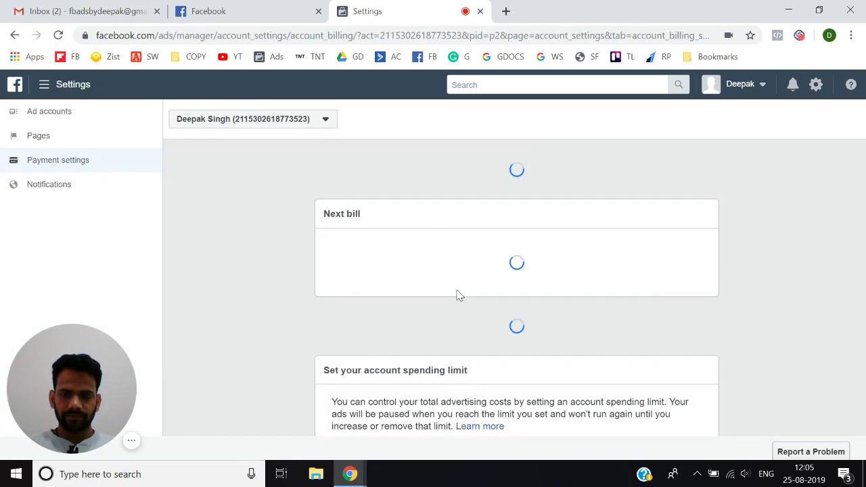
# Step: Start adding a payment method and review the ad account information form
pyautogui.scroll(-1, 456, 293)
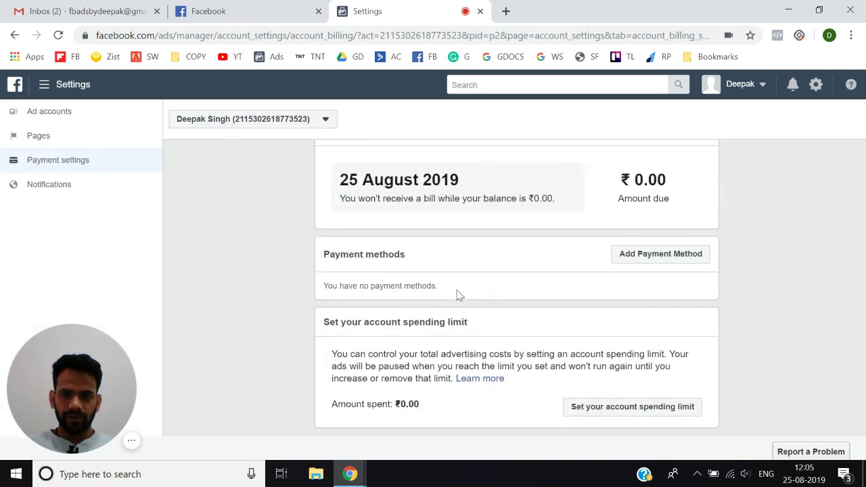
pyautogui.click(637, 254)
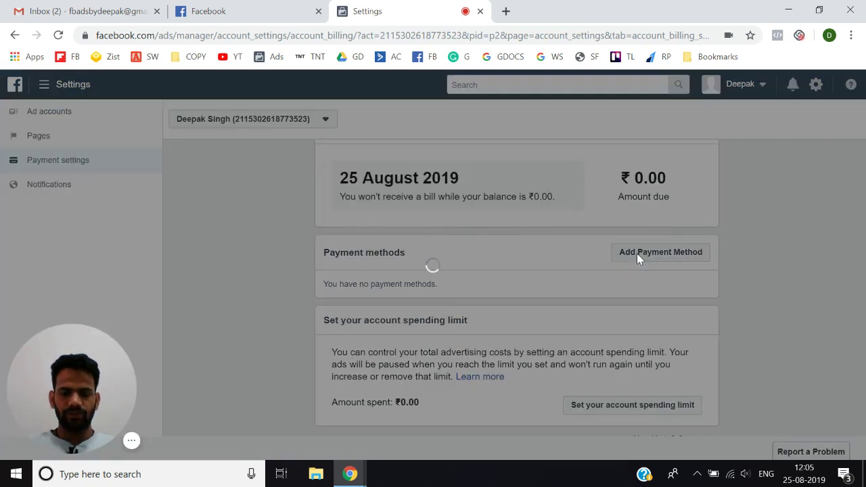
pyautogui.scroll(-2, 509, 287)
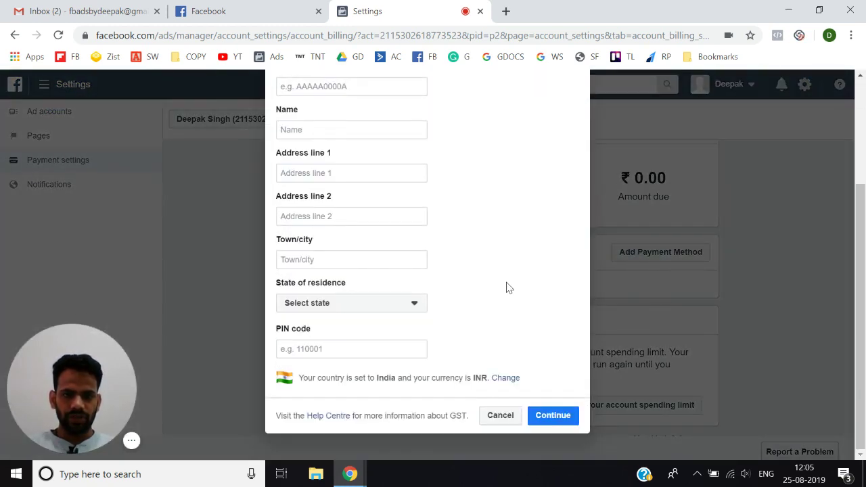
pyautogui.scroll(3, 508, 288)
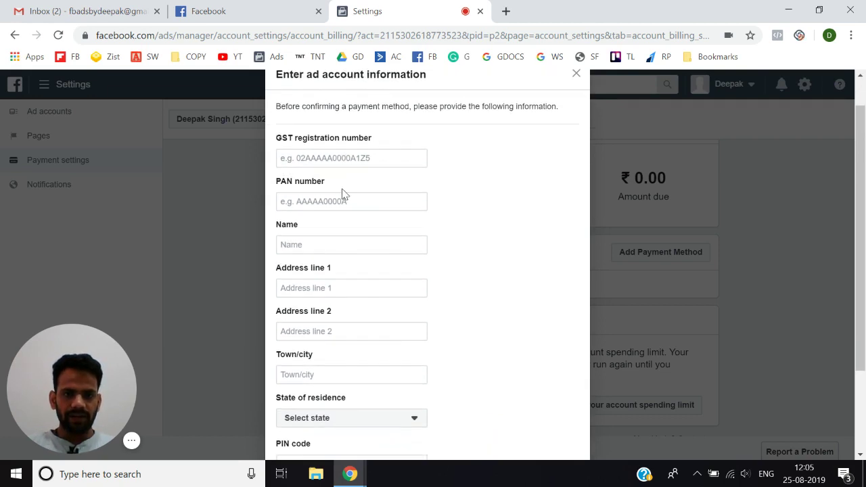
pyautogui.scroll(-2, 348, 264)
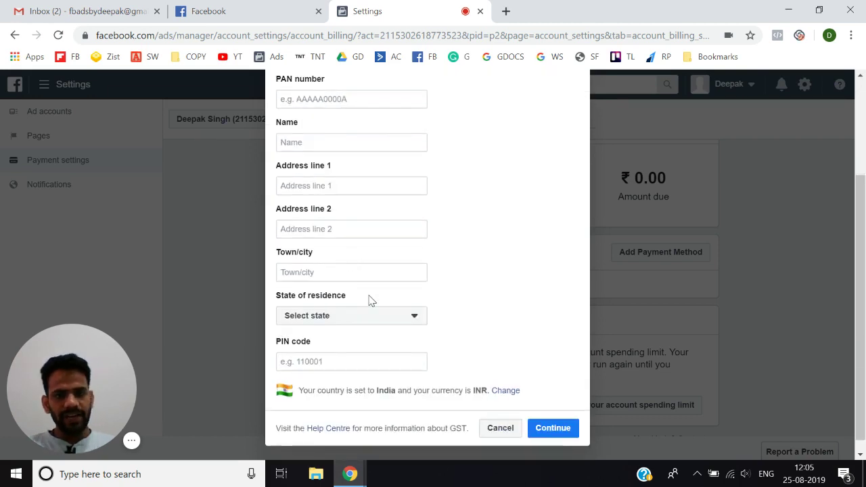
pyautogui.scroll(2, 371, 301)
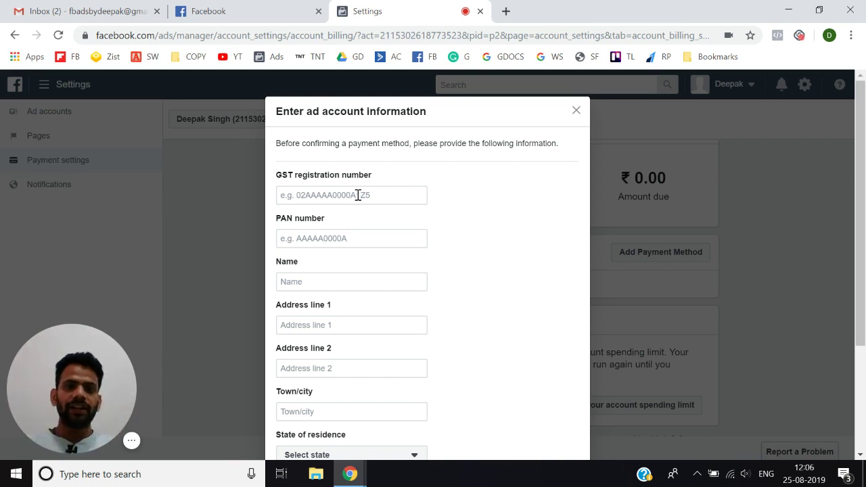
pyautogui.scroll(-3, 358, 195)
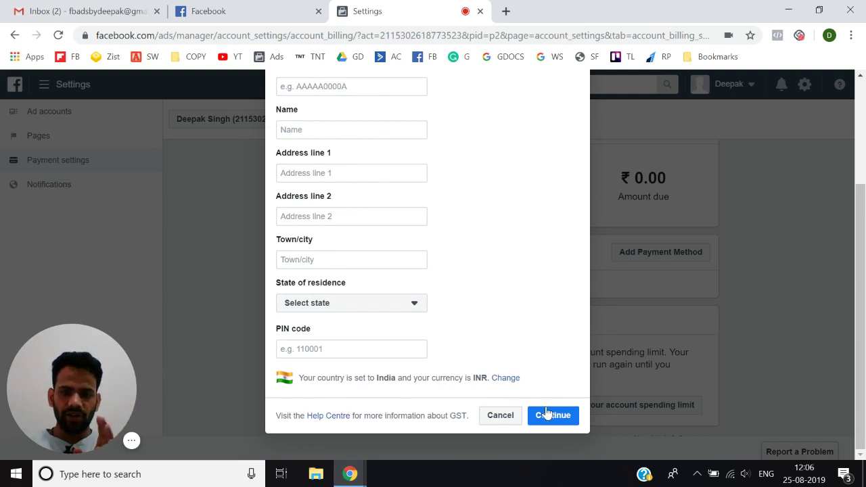
pyautogui.click(548, 412)
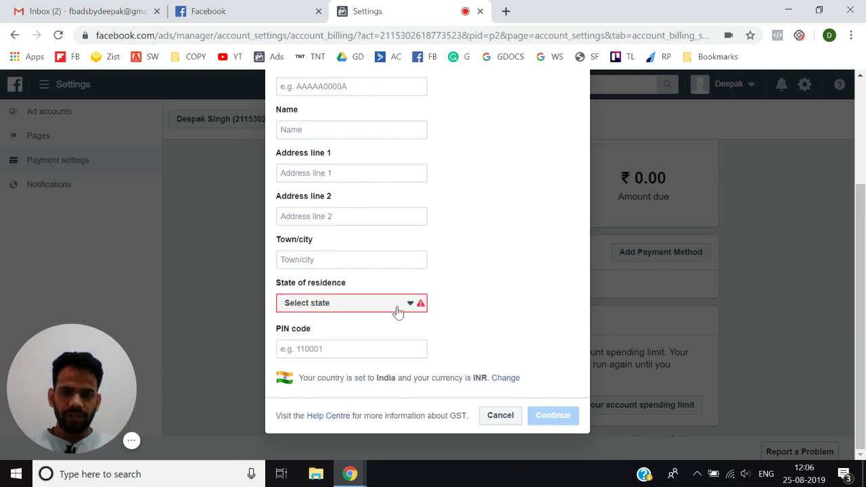
# Step: Set the state of residence to Delhi and submit the ad account information
pyautogui.click(398, 308)
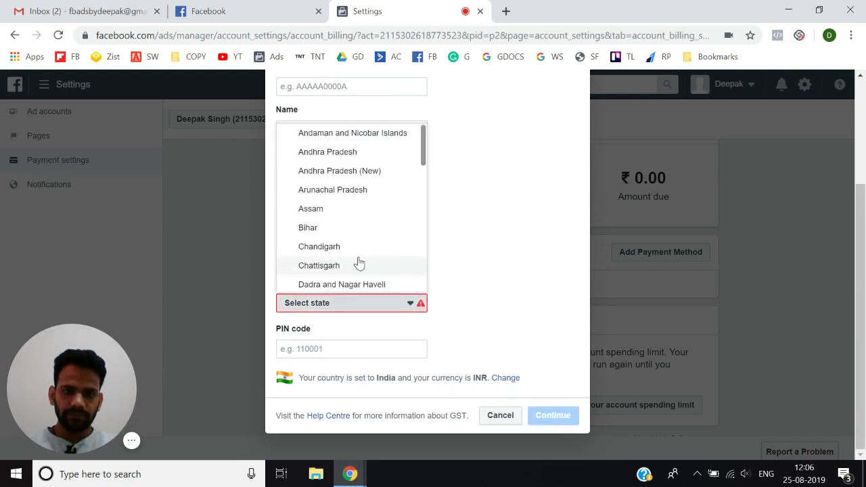
pyautogui.scroll(-4, 358, 261)
pyautogui.scroll(-2, 358, 262)
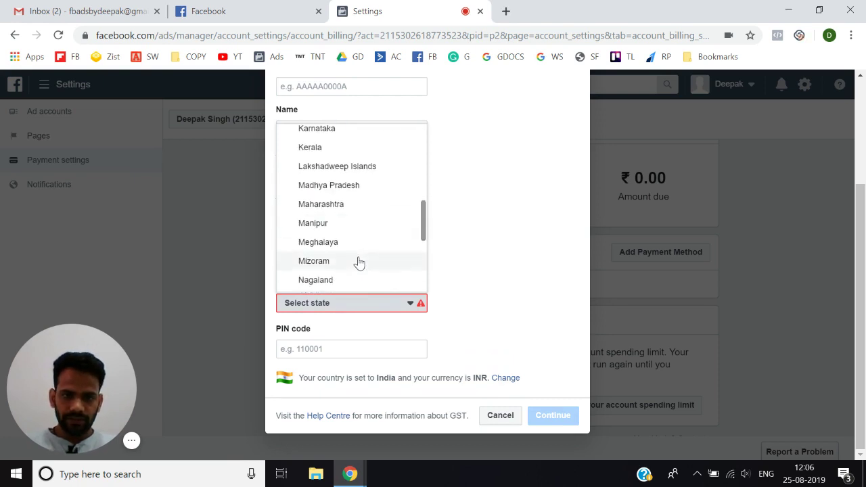
pyautogui.scroll(3, 359, 264)
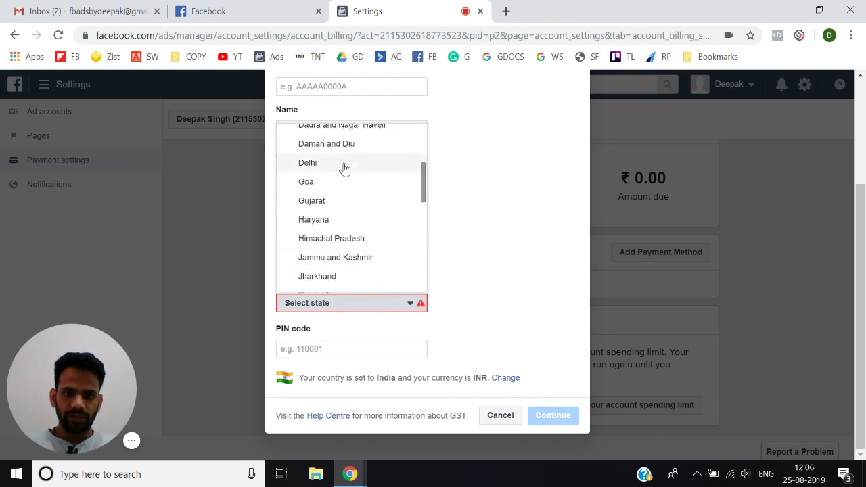
pyautogui.click(343, 166)
pyautogui.click(552, 417)
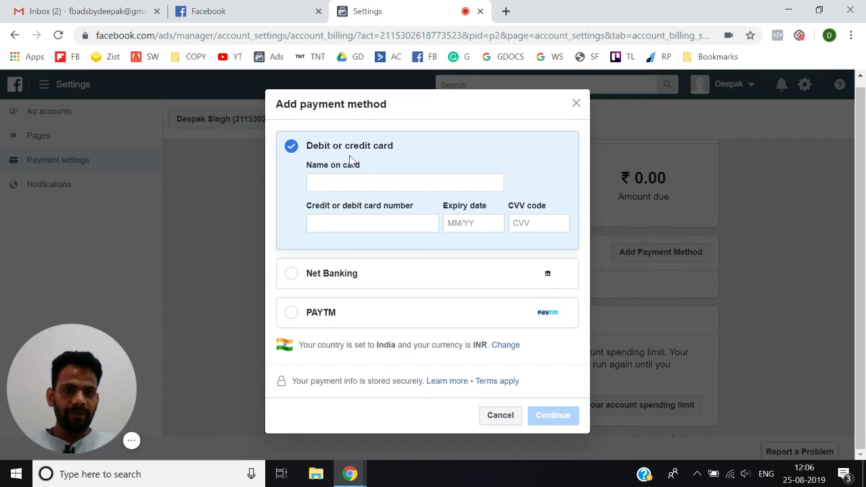
# Step: Compare card, Net Banking and PAYTM, then continue with PAYTM as the payment method
pyautogui.click(345, 279)
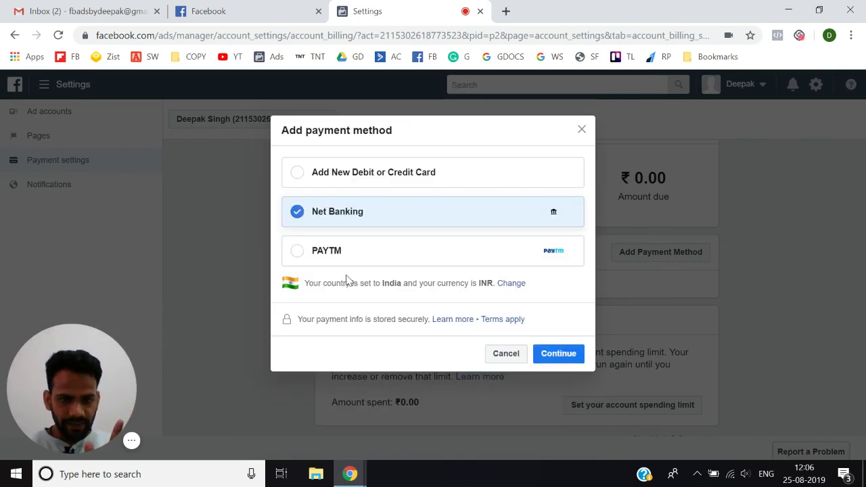
pyautogui.click(353, 251)
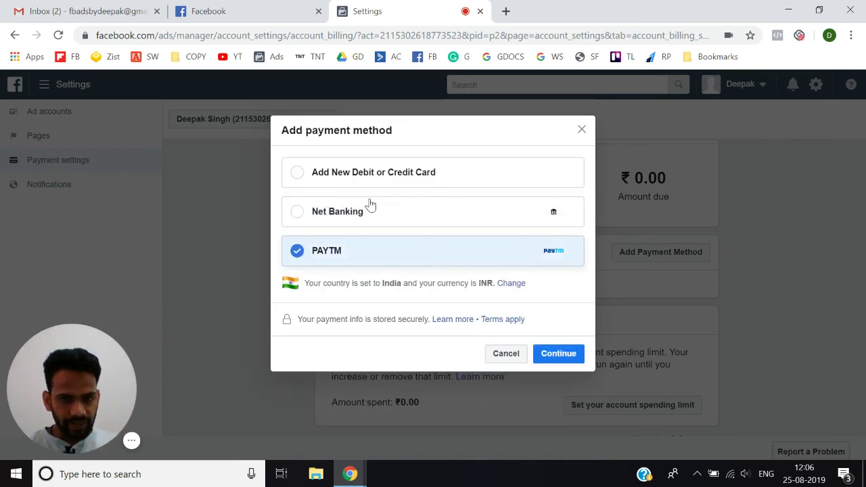
pyautogui.click(382, 175)
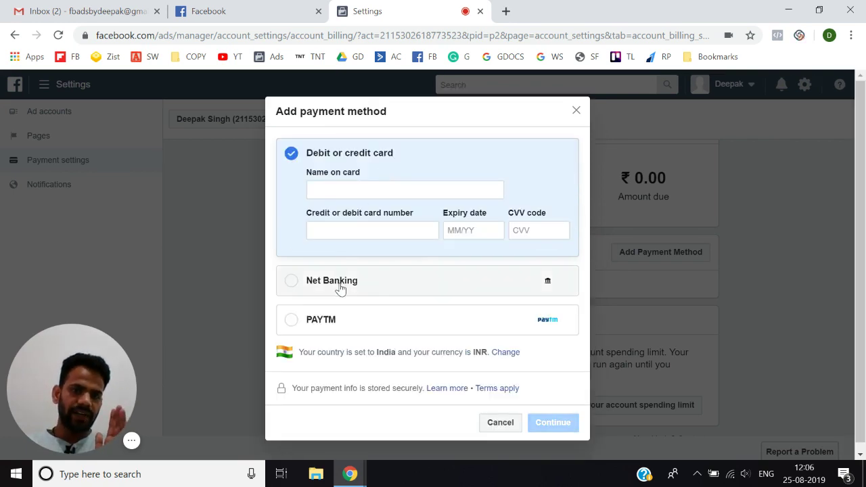
pyautogui.click(341, 285)
pyautogui.click(342, 263)
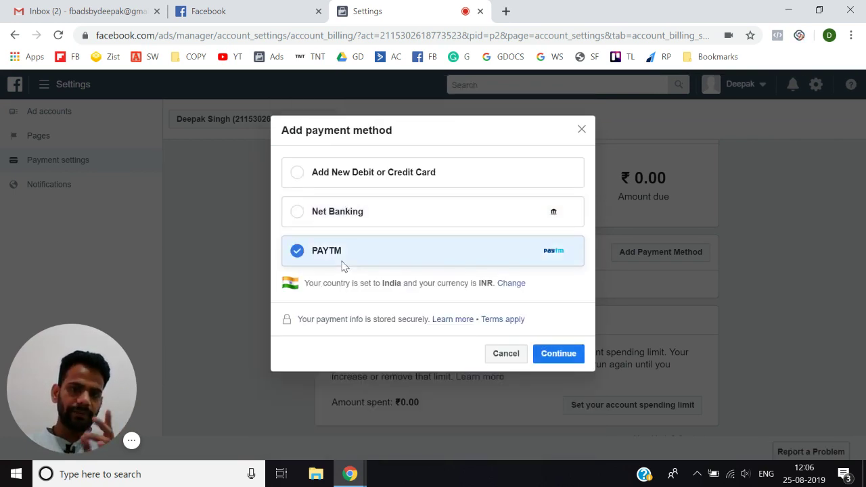
pyautogui.click(349, 222)
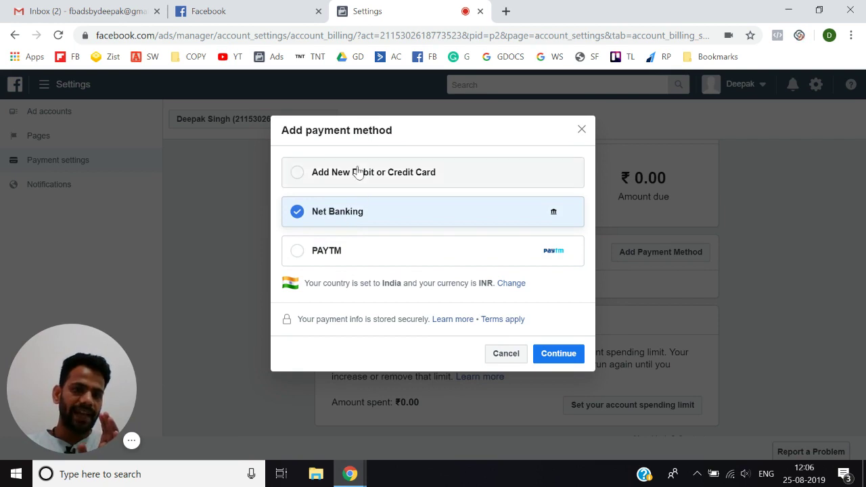
pyautogui.click(358, 173)
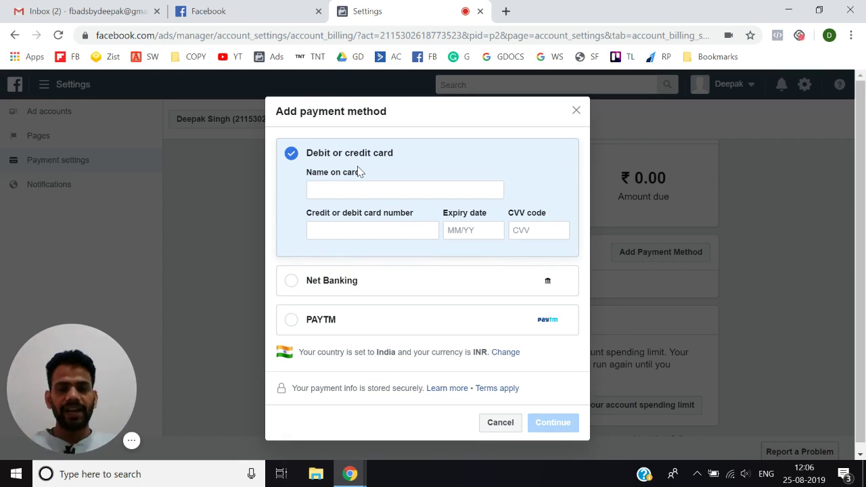
pyautogui.click(321, 280)
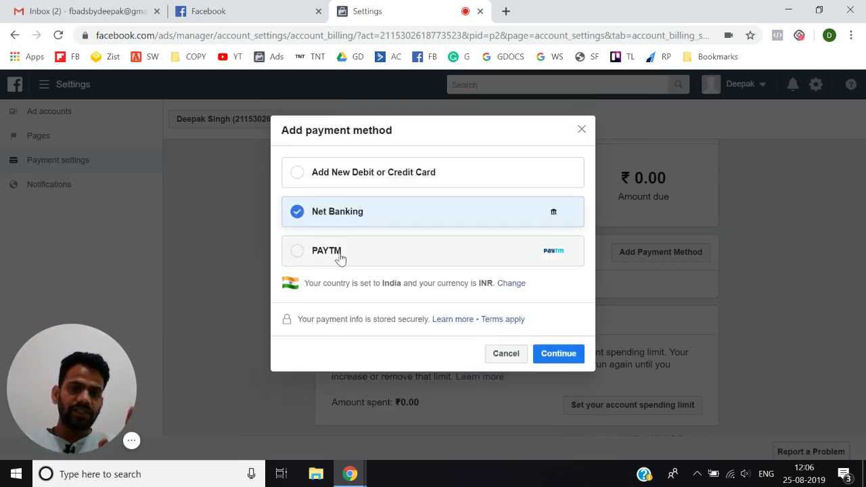
pyautogui.click(340, 257)
pyautogui.click(370, 177)
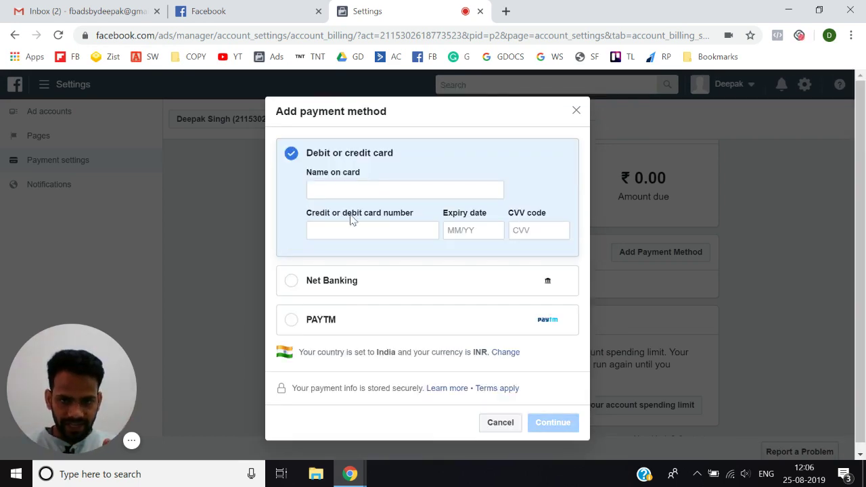
pyautogui.click(352, 291)
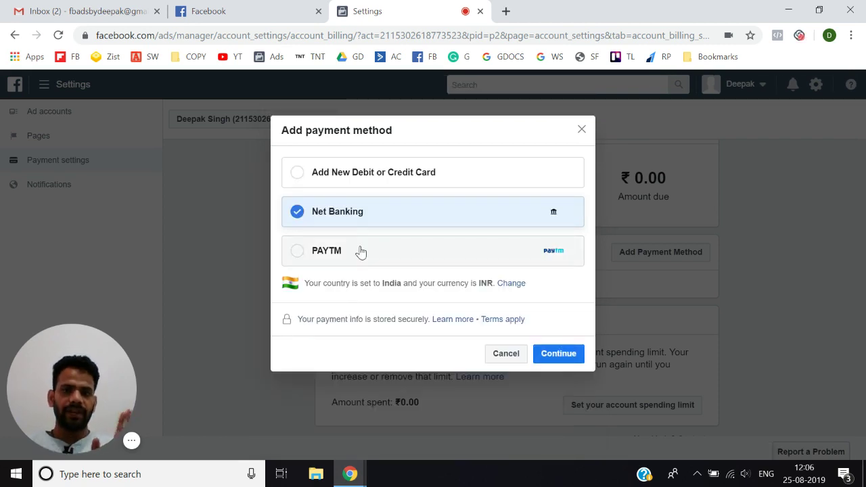
pyautogui.click(359, 251)
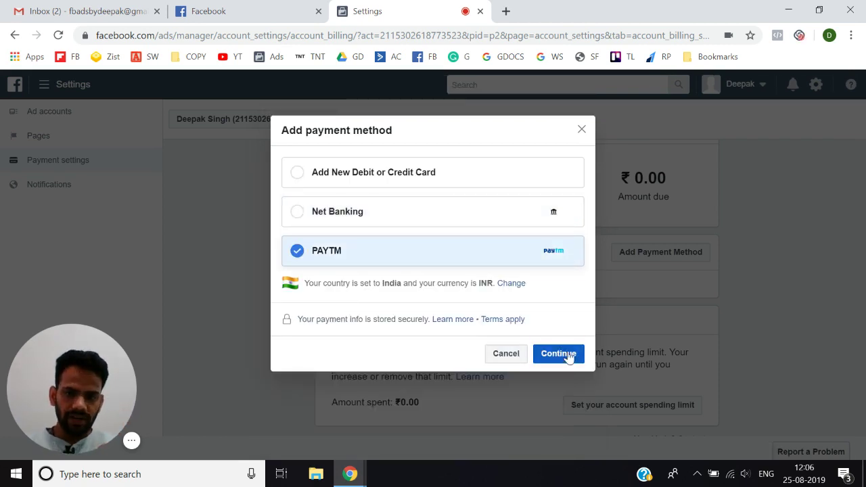
pyautogui.click(570, 355)
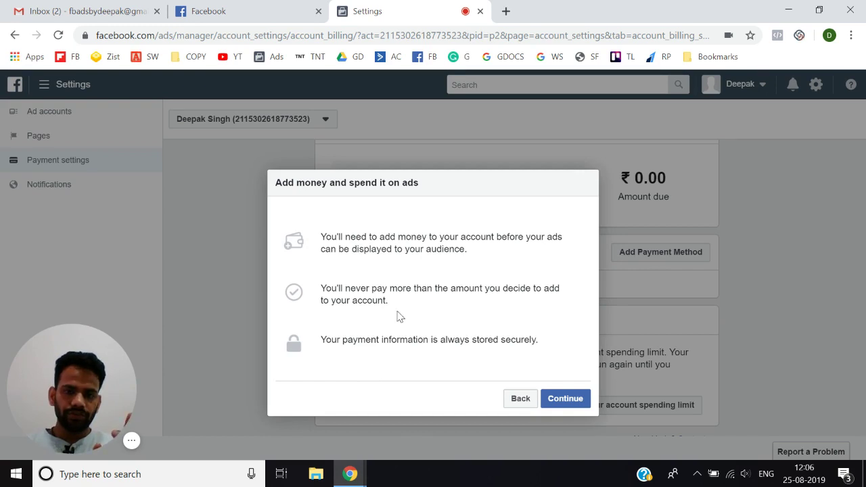
# Step: Enter ₹100 as the amount, review and make the PAYTM payment, then go back
pyautogui.click(565, 400)
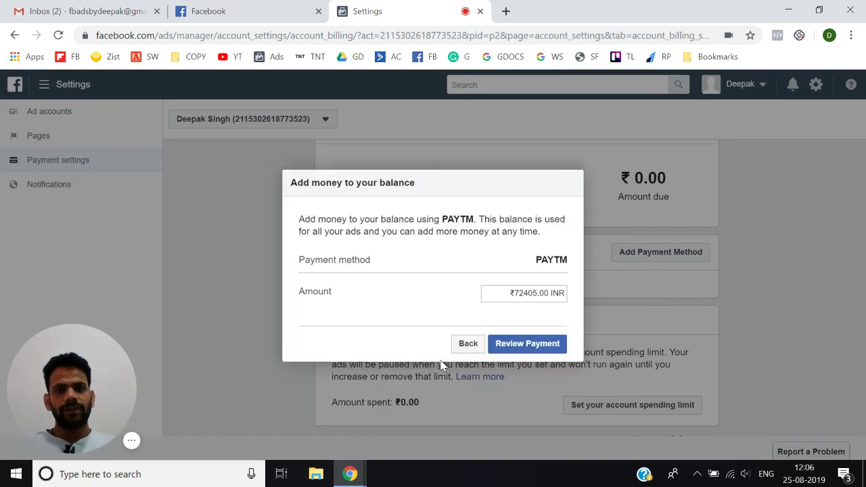
pyautogui.click(539, 292)
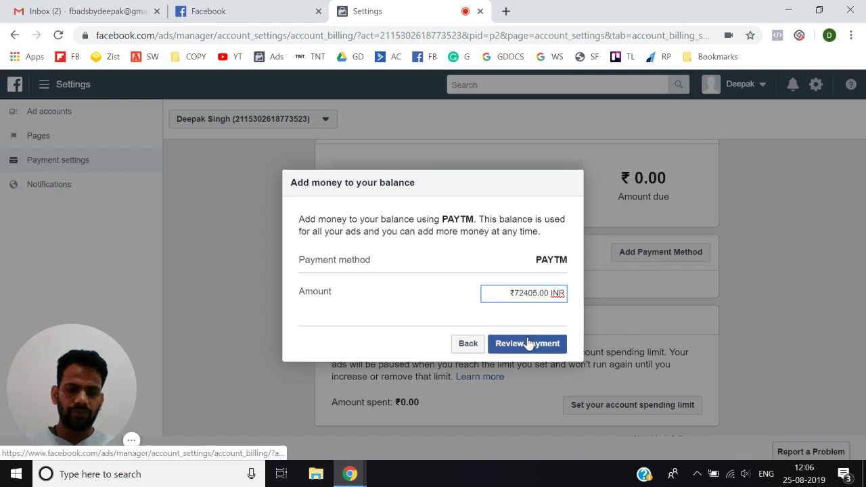
pyautogui.hotkey('ctrl', 'a')
pyautogui.write('100')
pyautogui.click(508, 349)
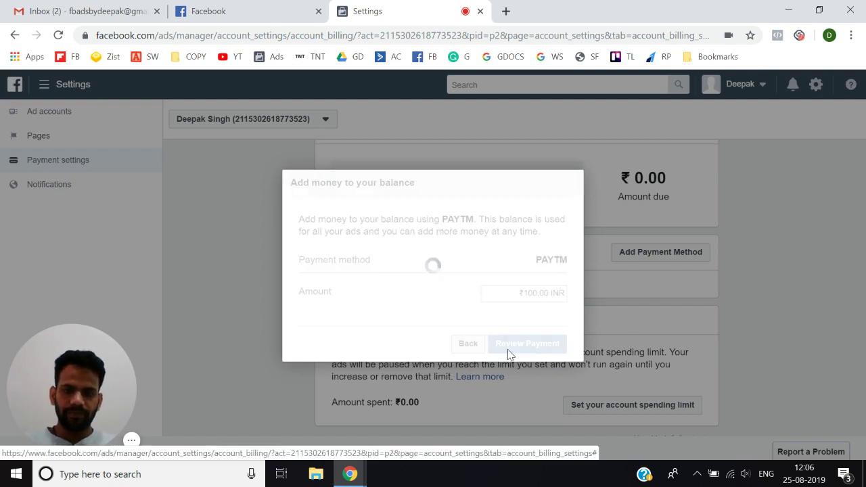
pyautogui.click(552, 302)
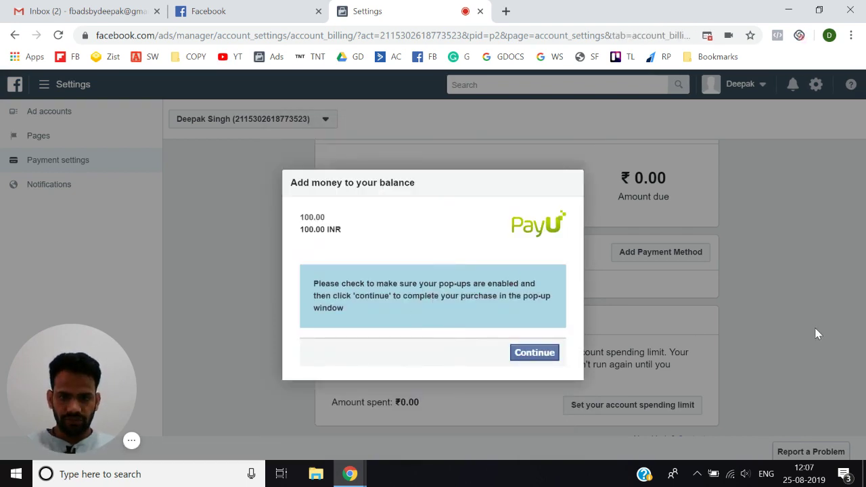
pyautogui.click(15, 34)
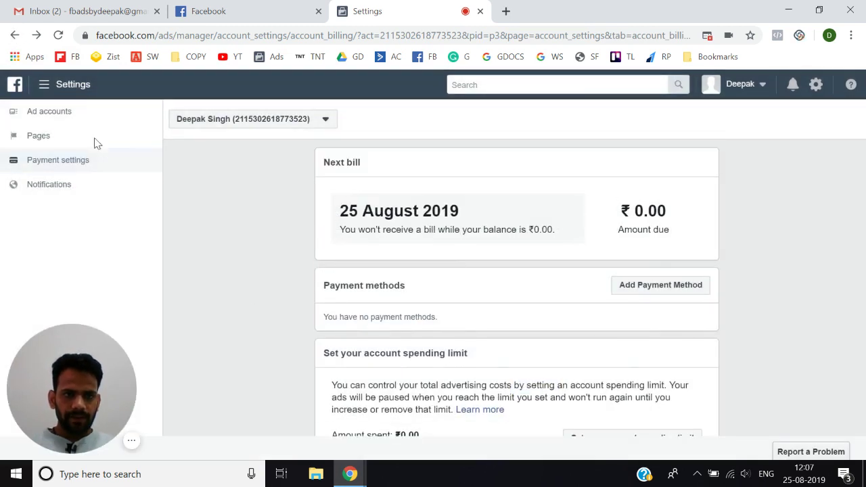
# Step: Open the ad account setup page from Ad accounts in the sidebar
pyautogui.click(68, 126)
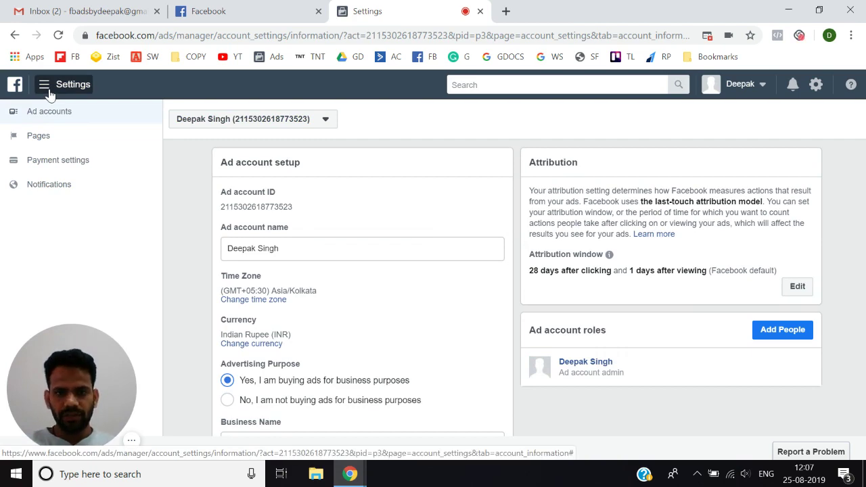
pyautogui.scroll(-2, 406, 222)
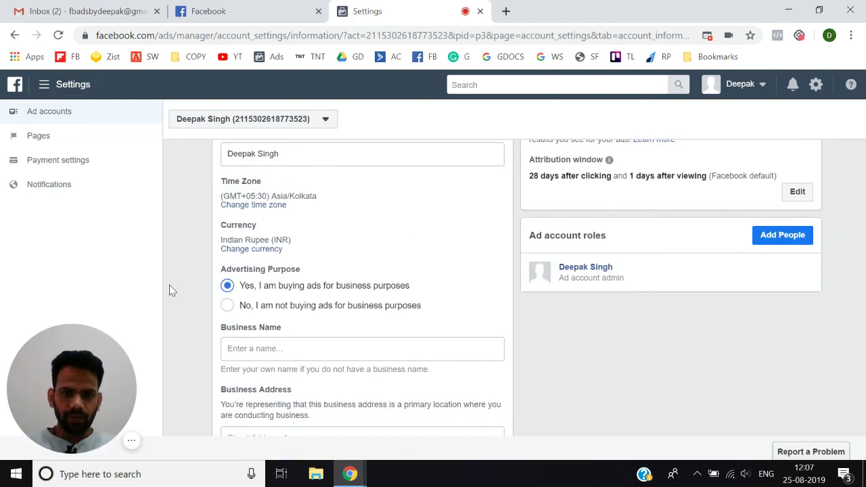
pyautogui.scroll(2, 169, 288)
pyautogui.scroll(-1, 535, 309)
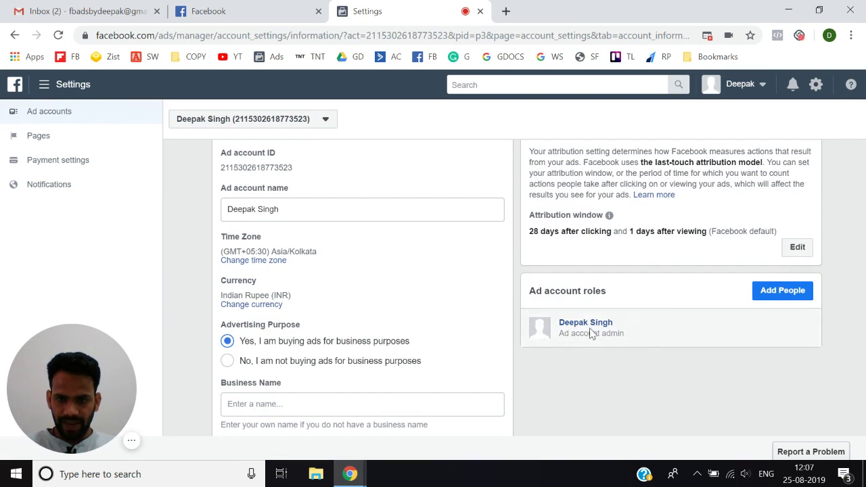
pyautogui.scroll(1, 596, 359)
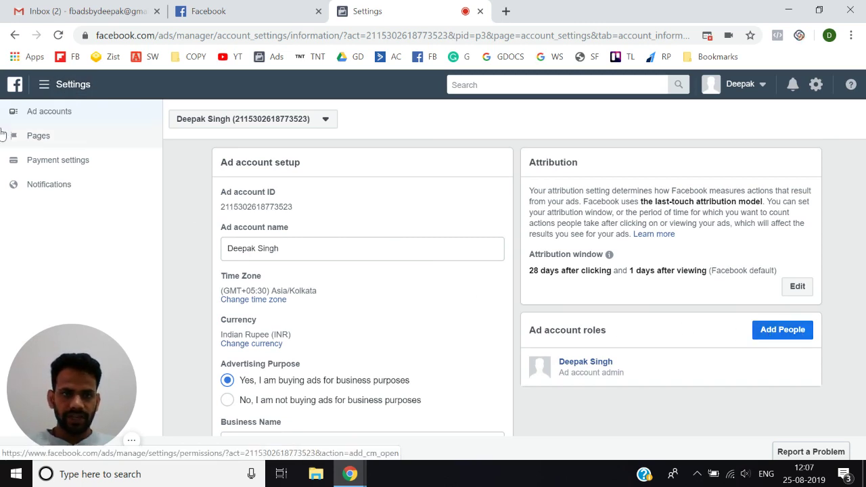
# Step: Go to Ad account settings and open the Add People dialog
pyautogui.click(54, 85)
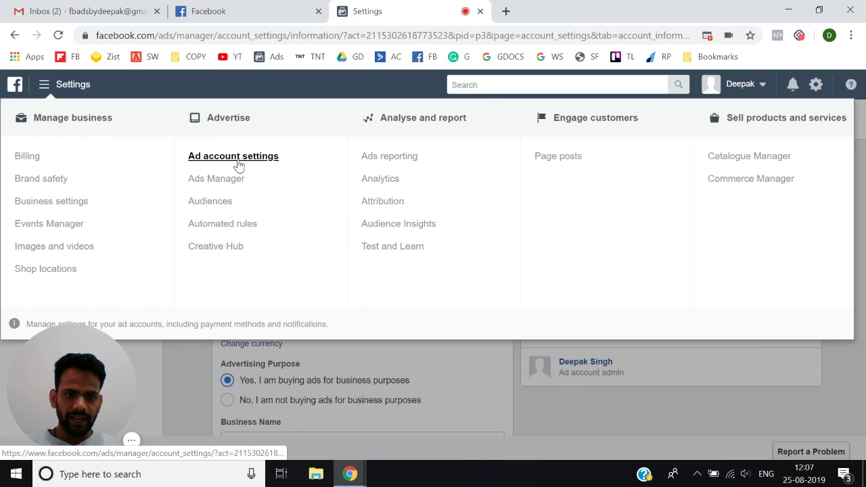
pyautogui.click(239, 165)
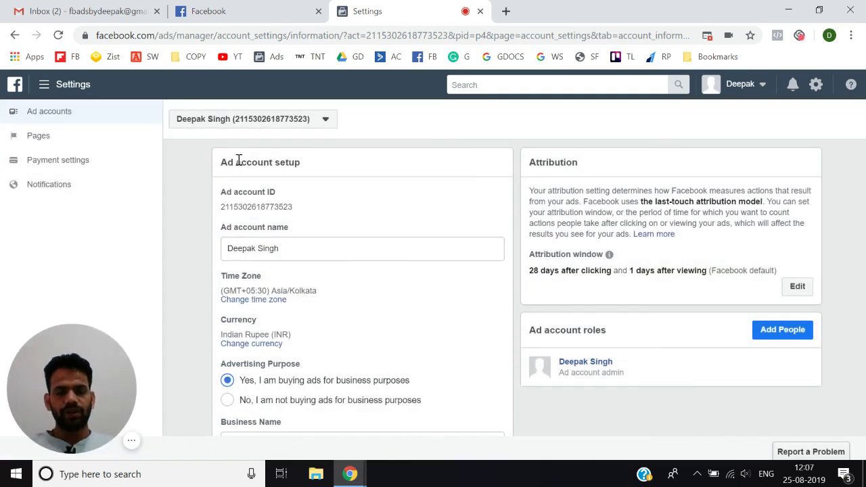
pyautogui.scroll(-1, 188, 221)
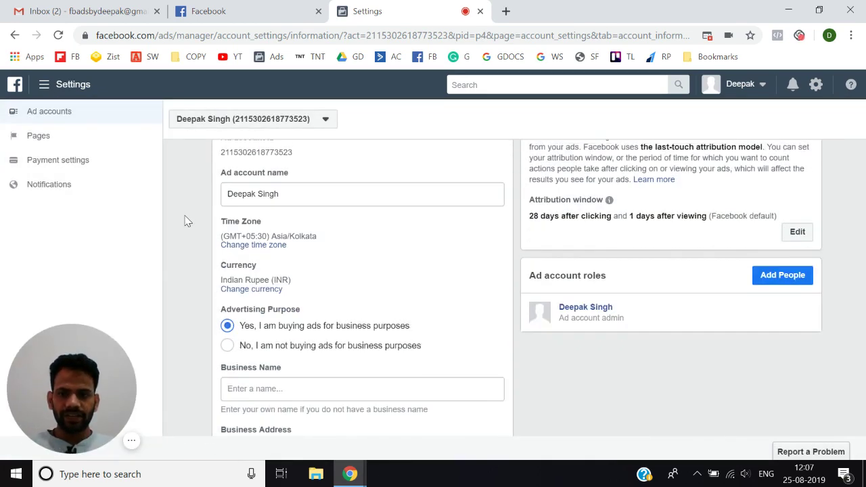
pyautogui.click(776, 277)
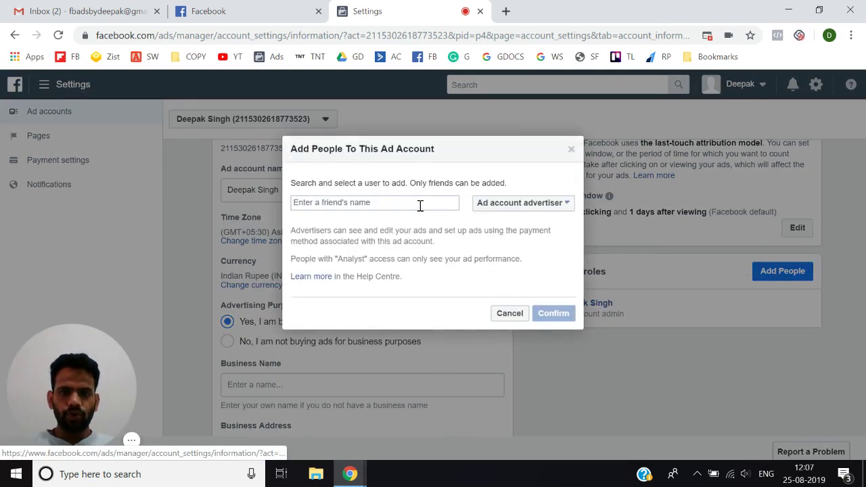
# Step: Type a placeholder name, view the Admin, Advertiser and Analyst roles, then close without adding
pyautogui.click(419, 205)
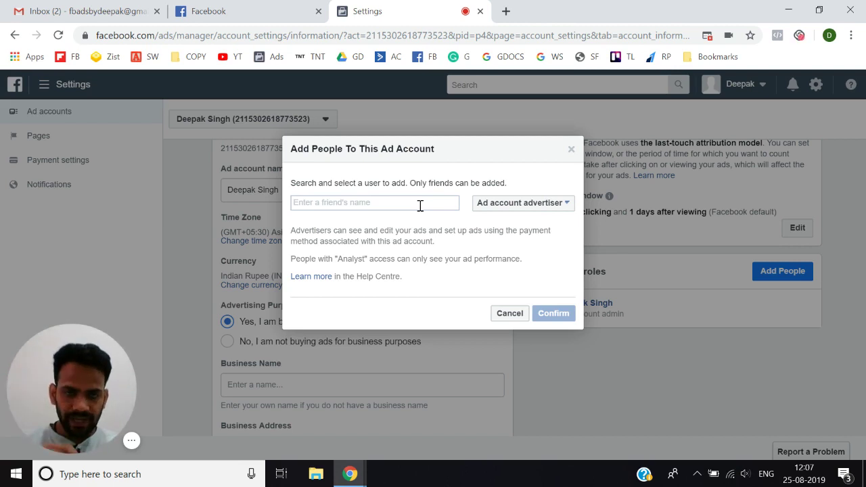
pyautogui.write('adgadf')
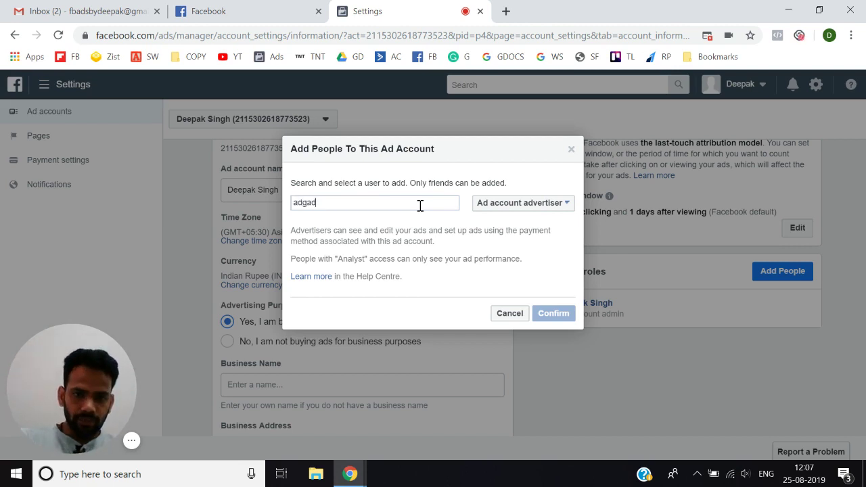
pyautogui.click(520, 206)
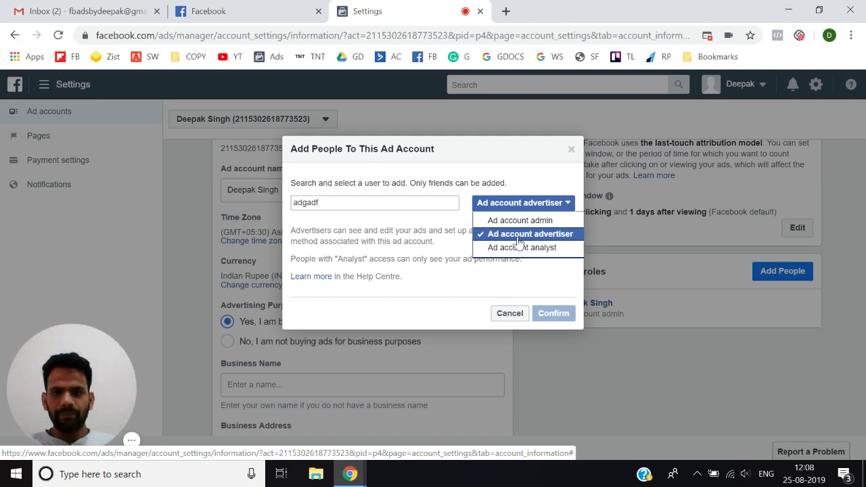
pyautogui.click(571, 150)
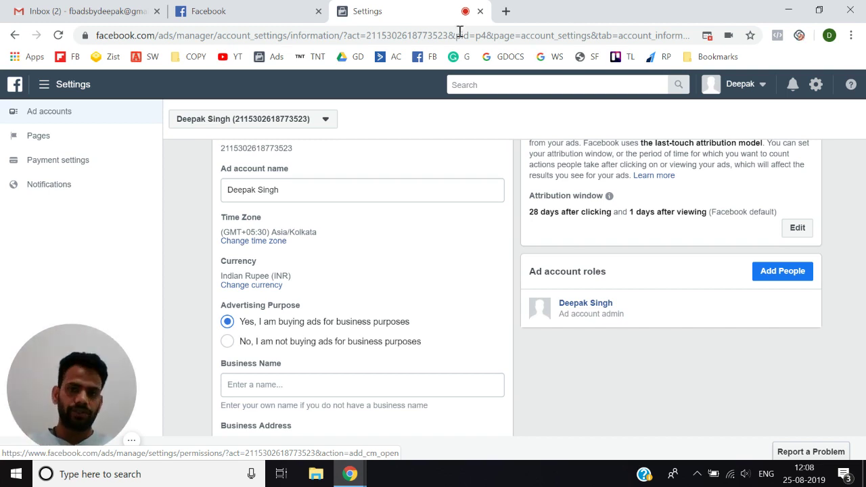
# Step: Load business.facebook.com in a new tab beside the ad account settings tab
pyautogui.click(506, 11)
pyautogui.write('bus')
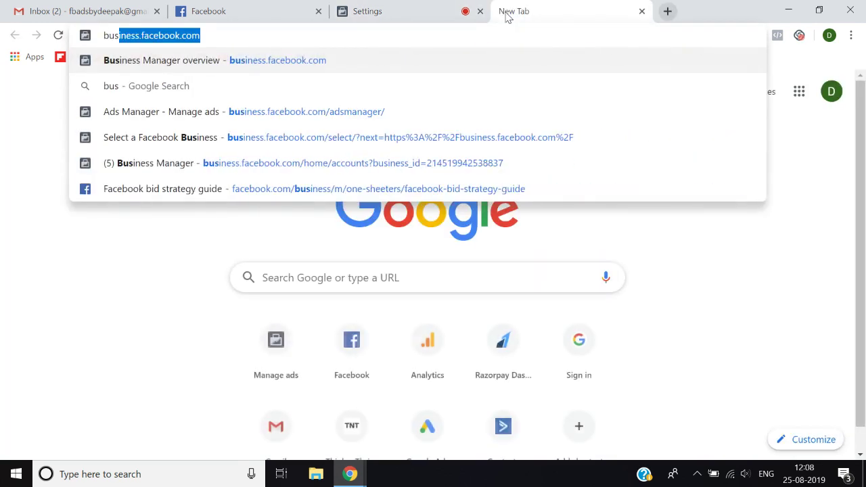
pyautogui.write('iness')
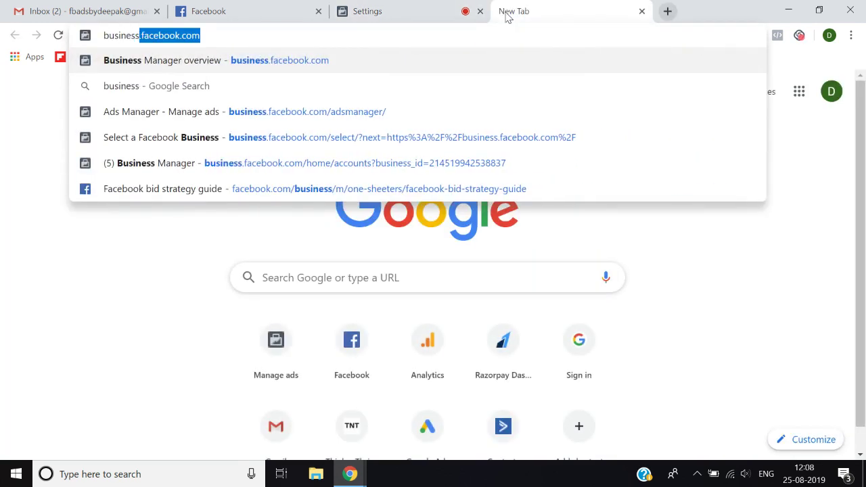
pyautogui.press('Right')
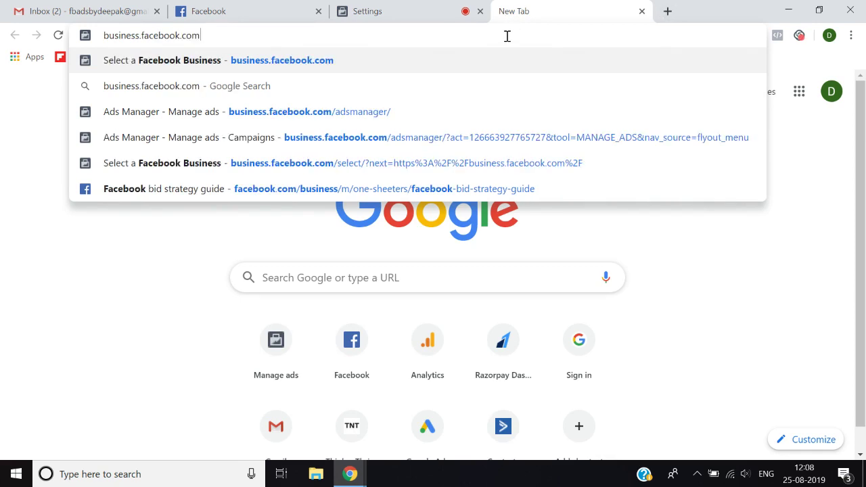
pyautogui.press('Return')
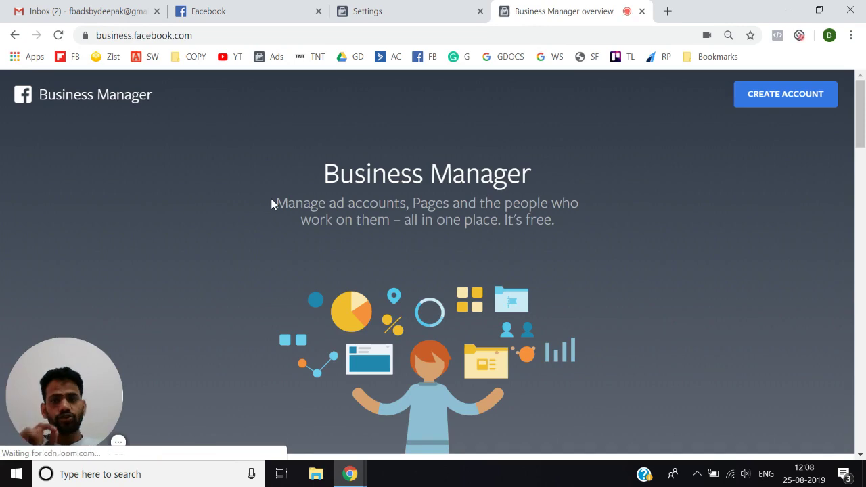
pyautogui.click(421, 9)
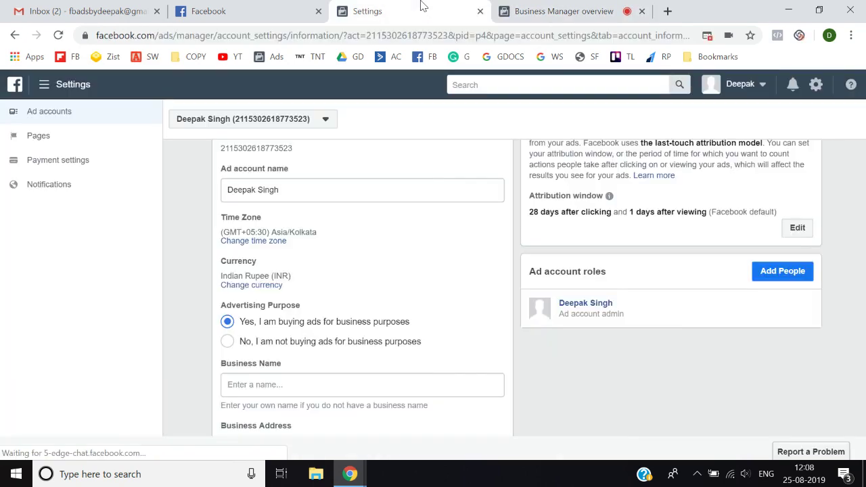
pyautogui.scroll(1, 203, 287)
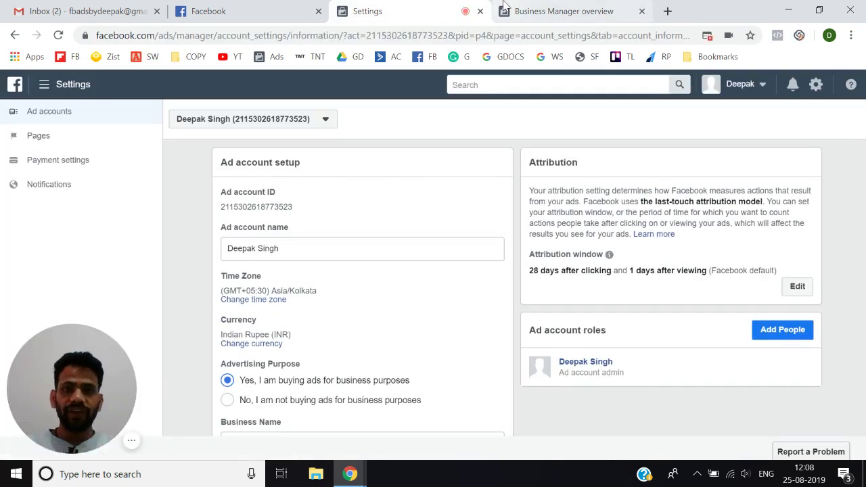
pyautogui.click(504, 7)
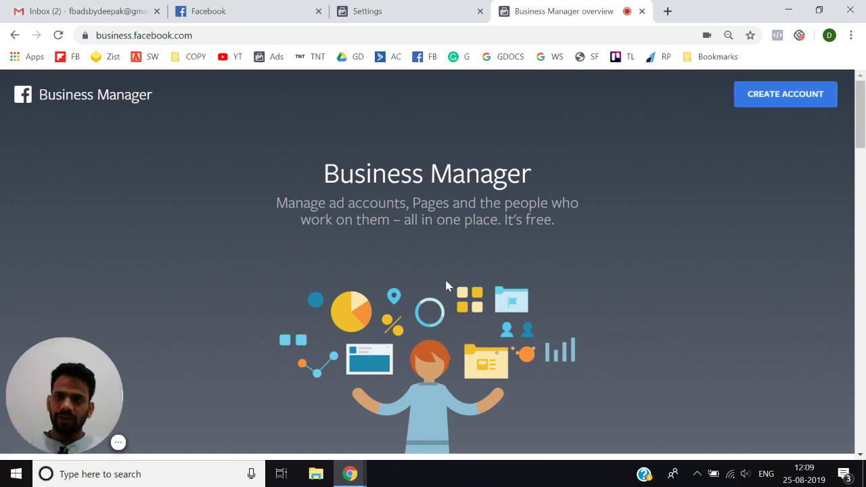
# Step: Start a Business Manager account named '100 Days Facebook Ads Course By' plus the creator's first name
pyautogui.click(773, 92)
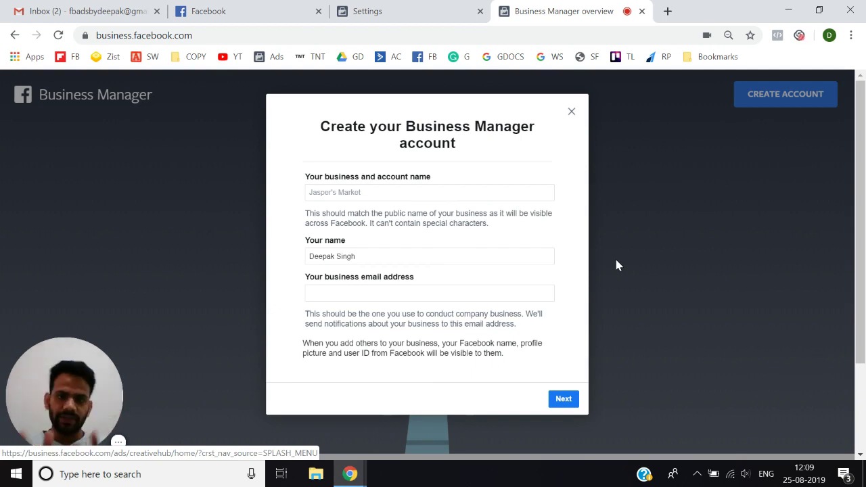
pyautogui.click(435, 192)
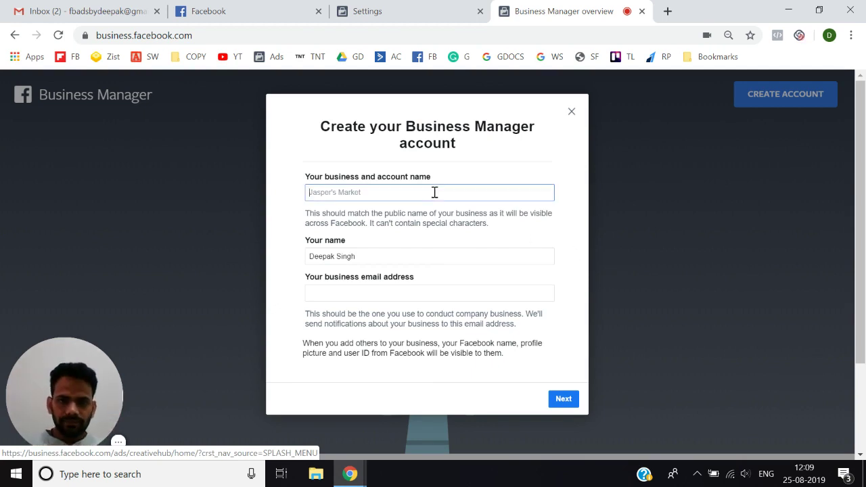
pyautogui.write('100 D')
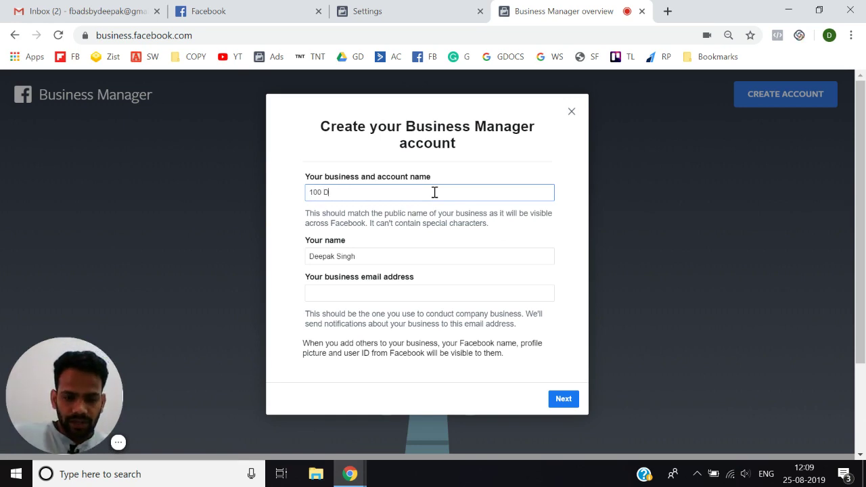
pyautogui.write('ays Faceboo')
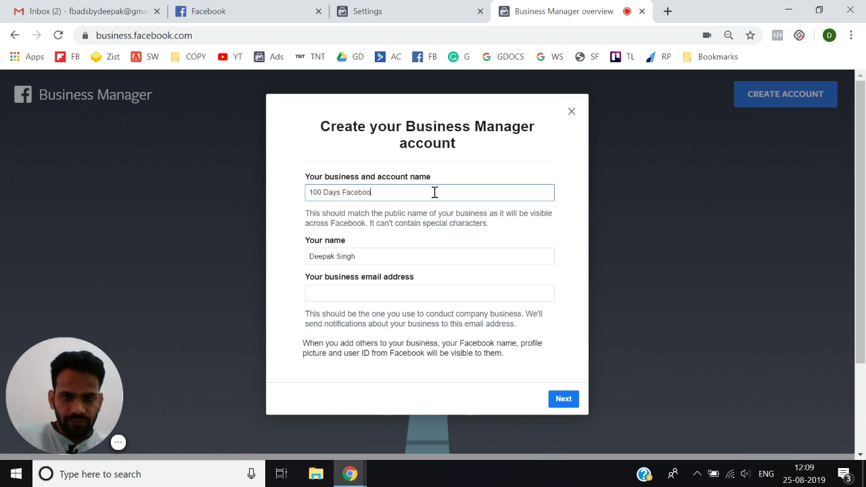
pyautogui.write('k Ads Cou')
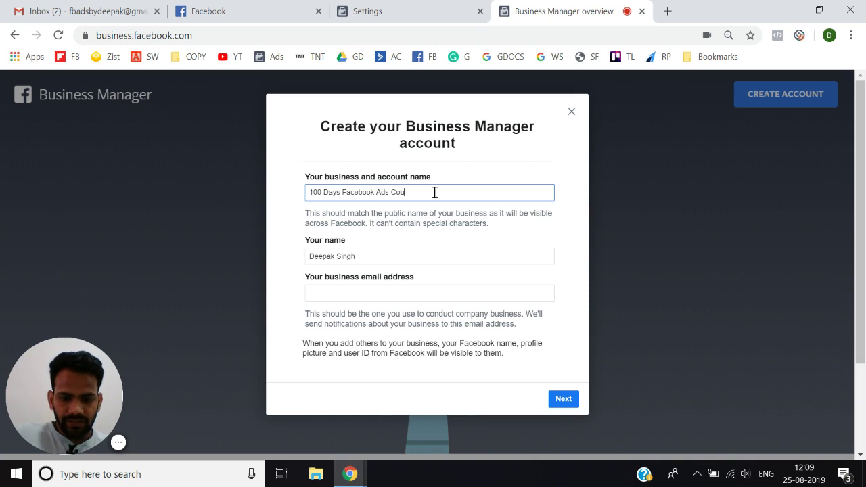
pyautogui.write('rse By Deepak')
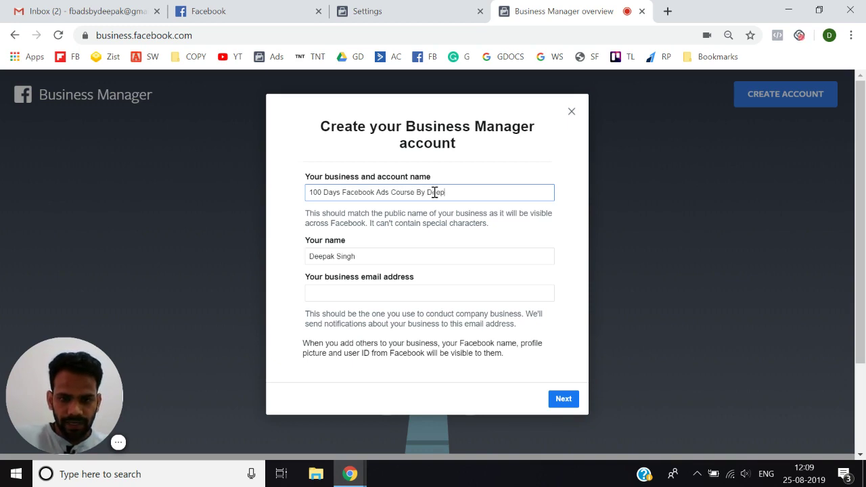
pyautogui.click(382, 255)
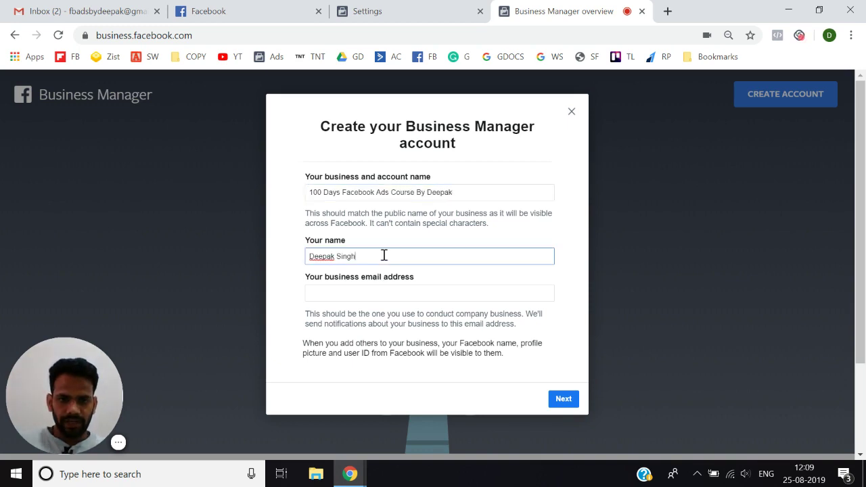
pyautogui.scroll(-1, 383, 253)
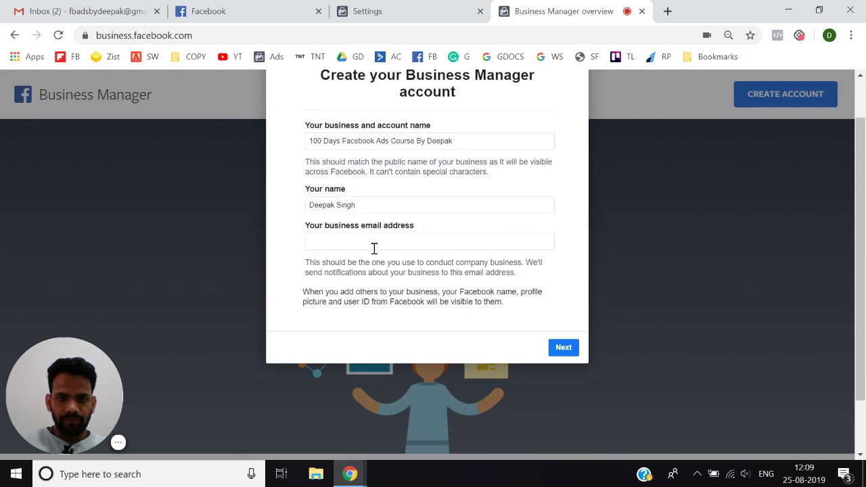
pyautogui.click(373, 247)
# Step: Check the signed-in Gmail account details, then begin typing the business e-mail in the form
pyautogui.click(119, 8)
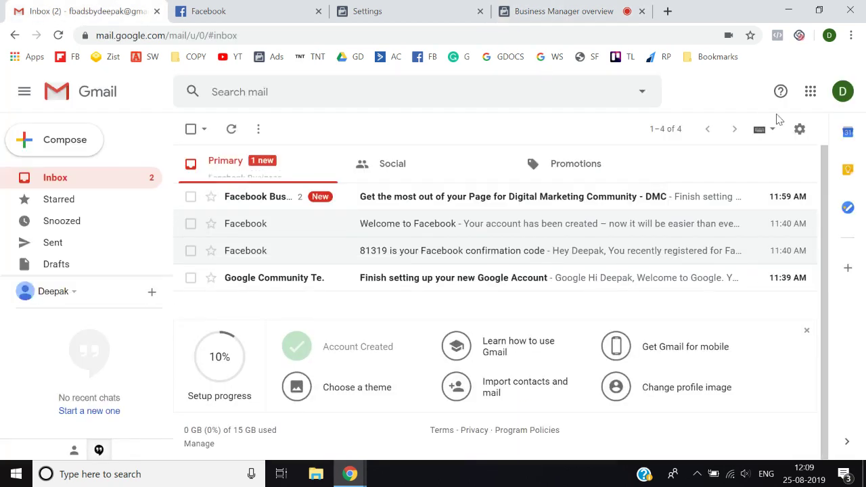
pyautogui.click(842, 91)
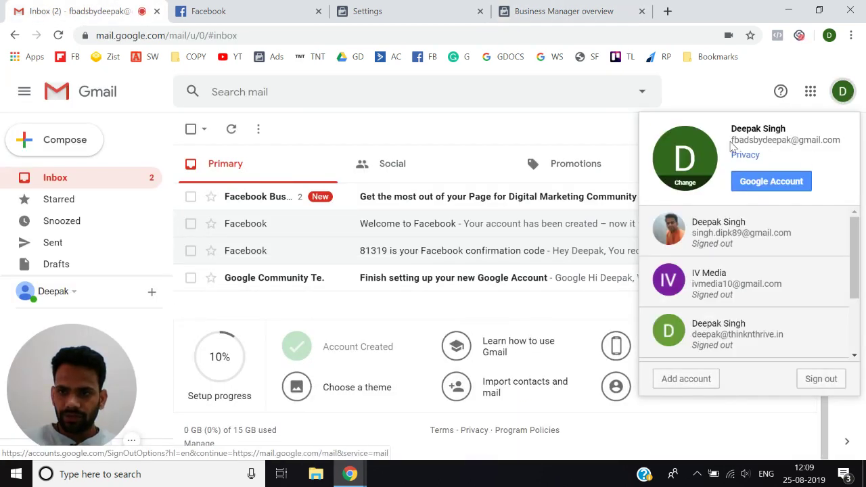
pyautogui.moveTo(735, 150); pyautogui.dragTo(828, 149)
pyautogui.click(842, 147)
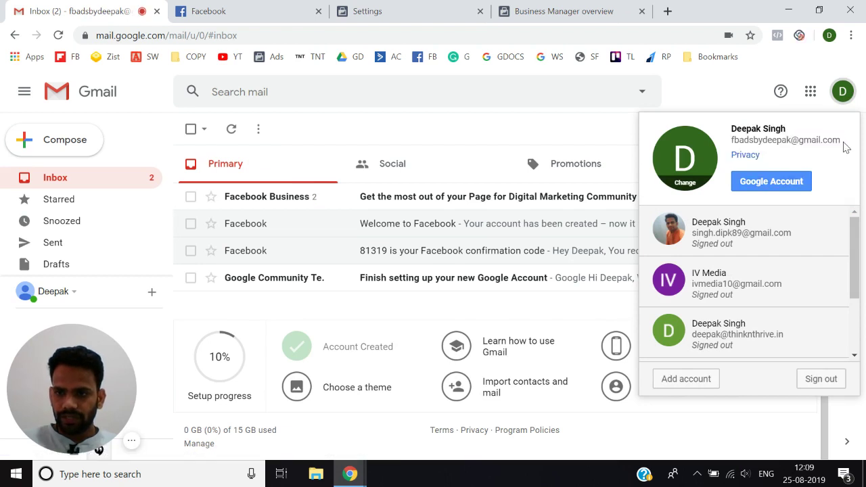
pyautogui.click(568, 116)
pyautogui.click(520, 9)
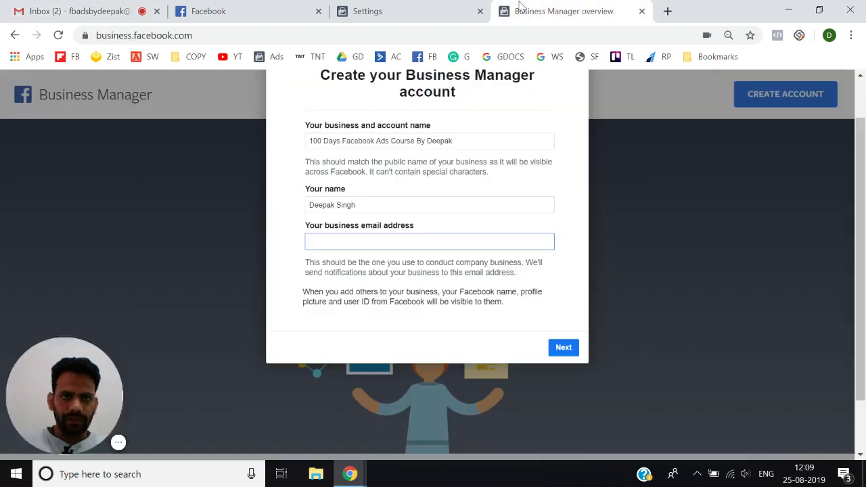
pyautogui.click(408, 236)
pyautogui.write('fbads')
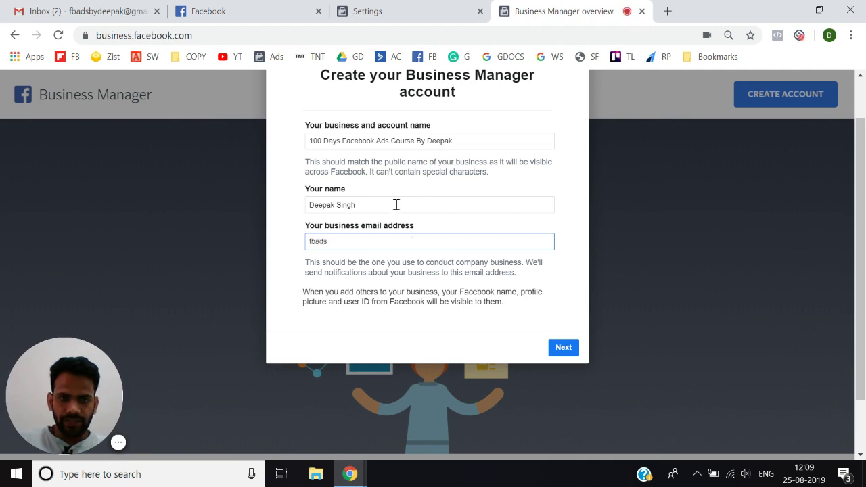
# Step: Inspect the sender details of the Facebook Business email about the Page
pyautogui.click(136, 8)
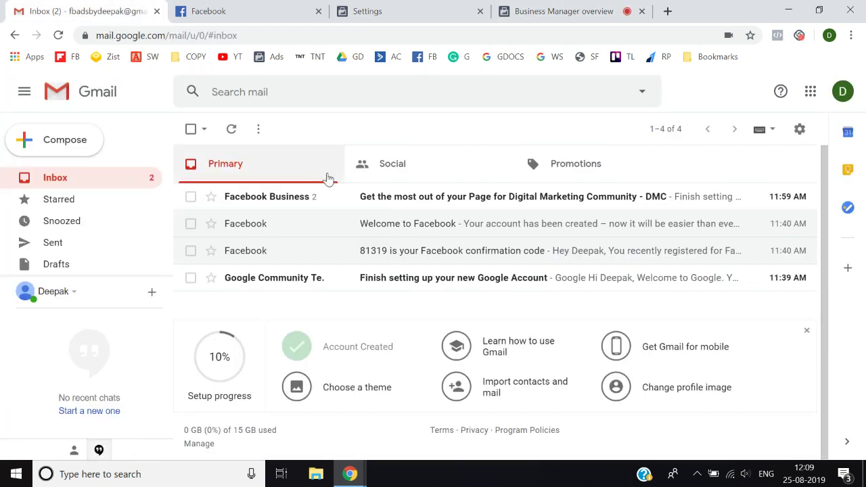
pyautogui.click(384, 203)
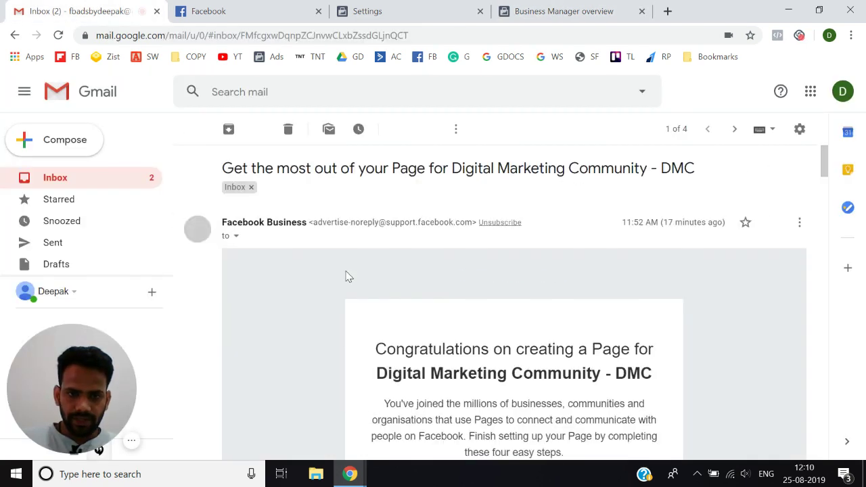
pyautogui.click(235, 236)
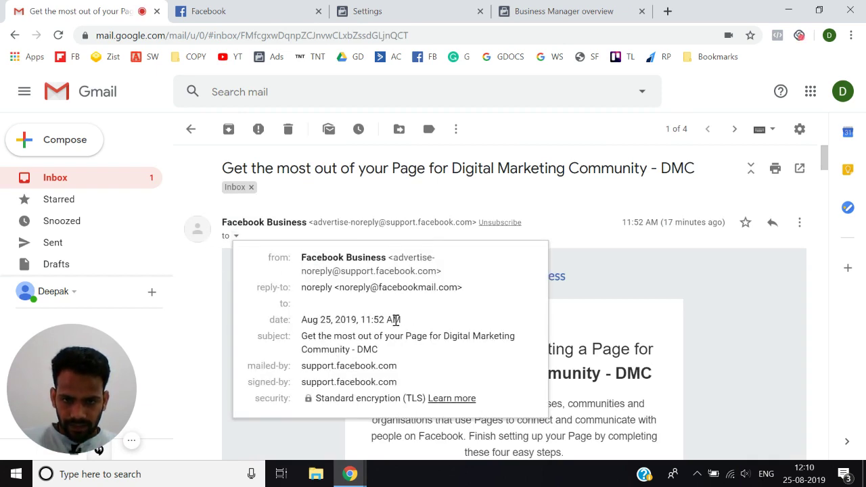
pyautogui.click(751, 352)
pyautogui.scroll(-10, 751, 353)
pyautogui.scroll(10, 752, 353)
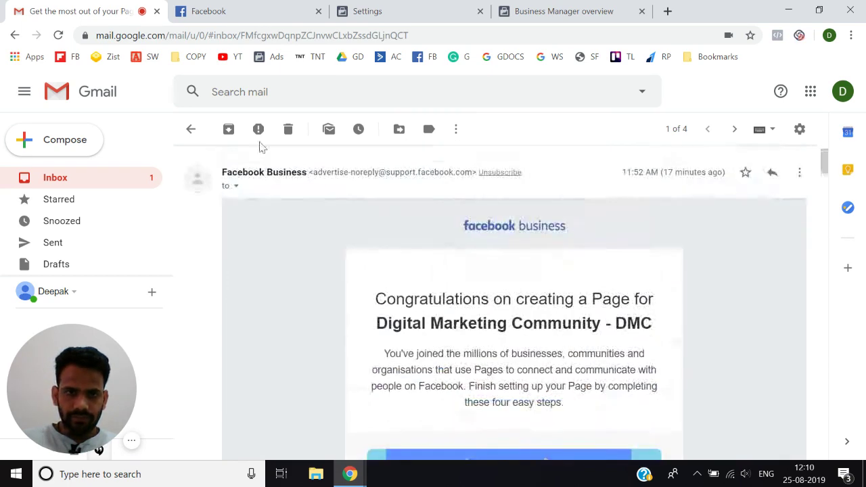
pyautogui.click(193, 133)
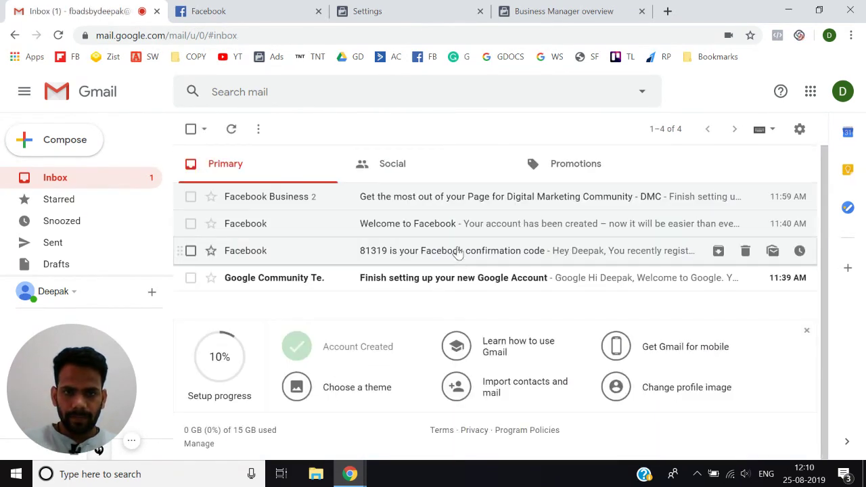
# Step: Select the recipient address in the Google welcome email and clear the half-typed form e-mail
pyautogui.click(527, 282)
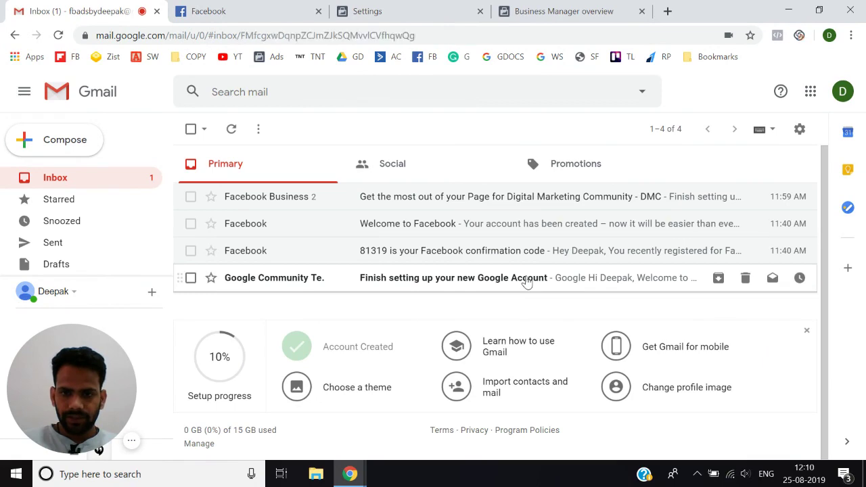
pyautogui.scroll(-3, 527, 278)
pyautogui.scroll(-3, 527, 277)
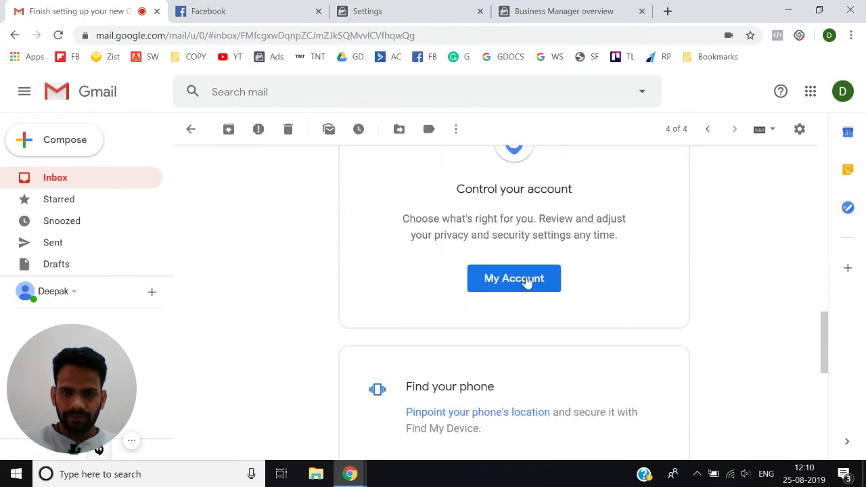
pyautogui.scroll(10, 526, 284)
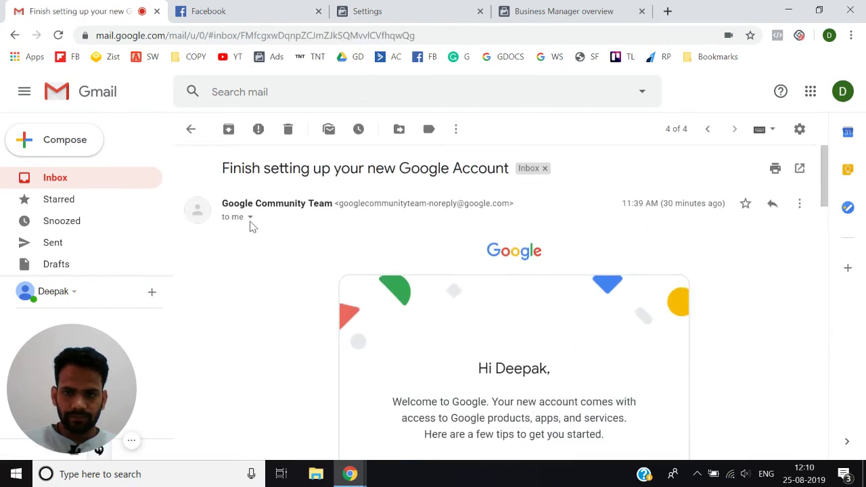
pyautogui.click(250, 218)
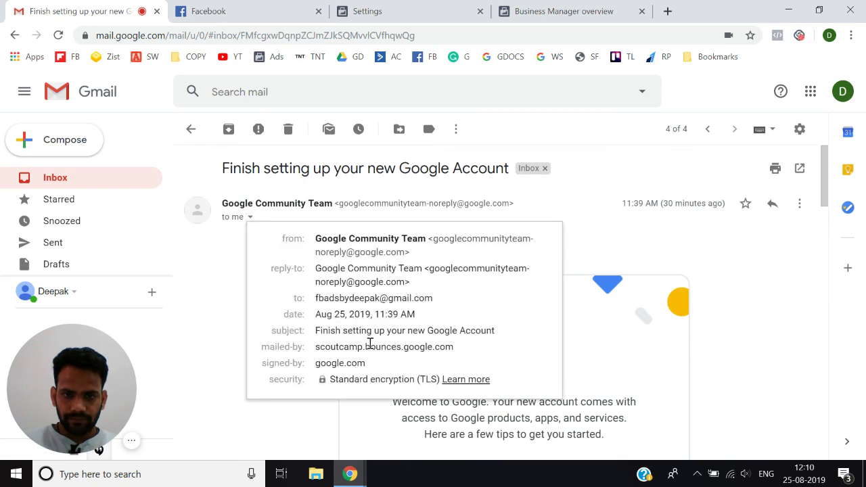
pyautogui.moveTo(315, 297); pyautogui.dragTo(441, 300)
pyautogui.hotkey('ctrl', 'c')
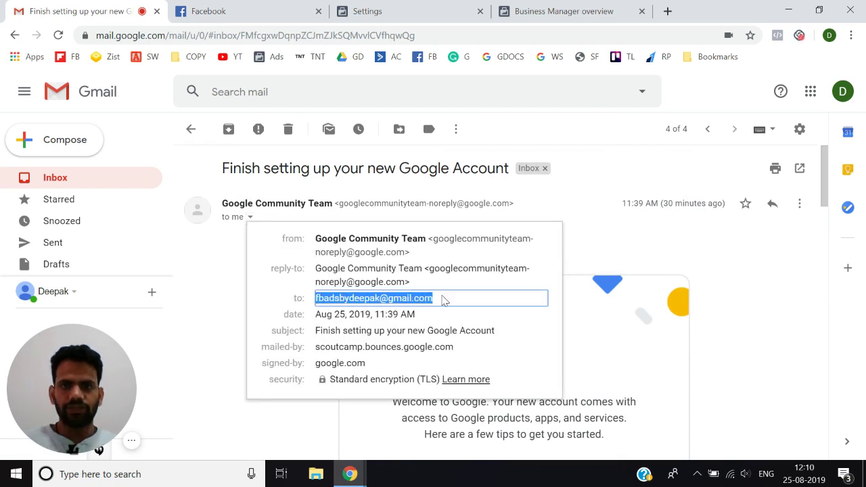
pyautogui.click(555, 11)
pyautogui.press('BackSpace')
pyautogui.press('BackSpace')
pyautogui.press('BackSpace')
pyautogui.press('BackSpace')
pyautogui.press('BackSpace')
pyautogui.press('BackSpace')
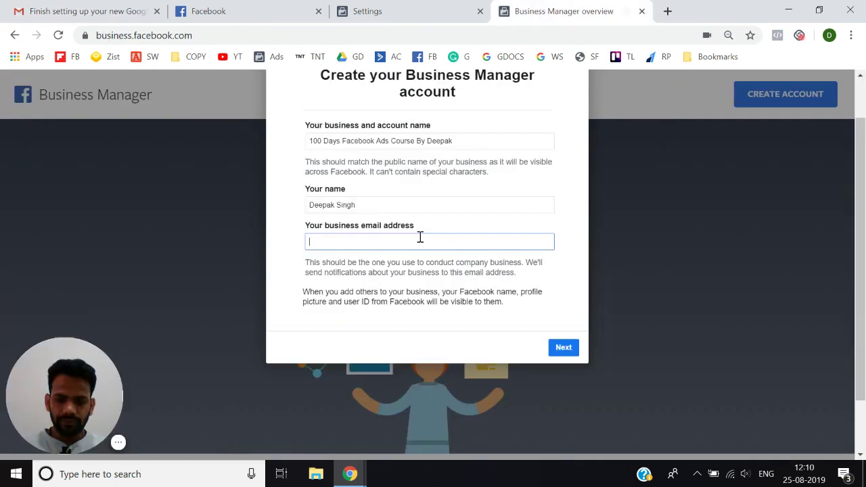
# Step: Paste the account's e-mail as the business e-mail and submit; the business name is rejected
pyautogui.hotkey('ctrl', 'v')
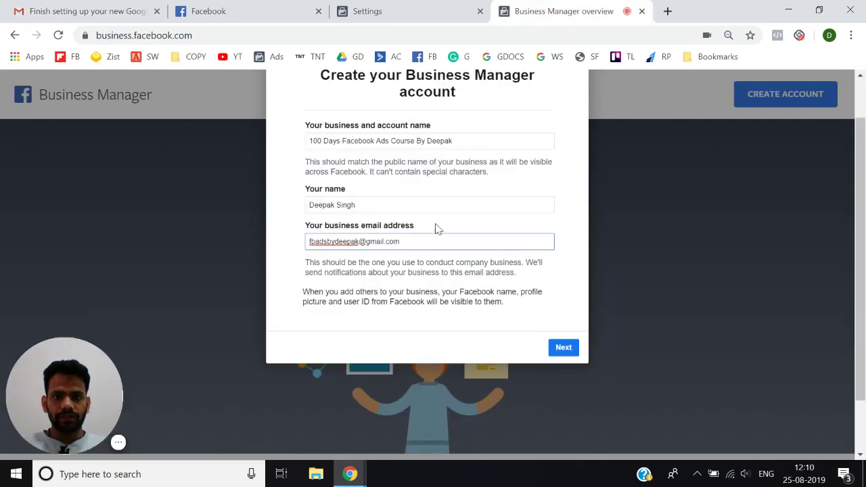
pyautogui.click(441, 226)
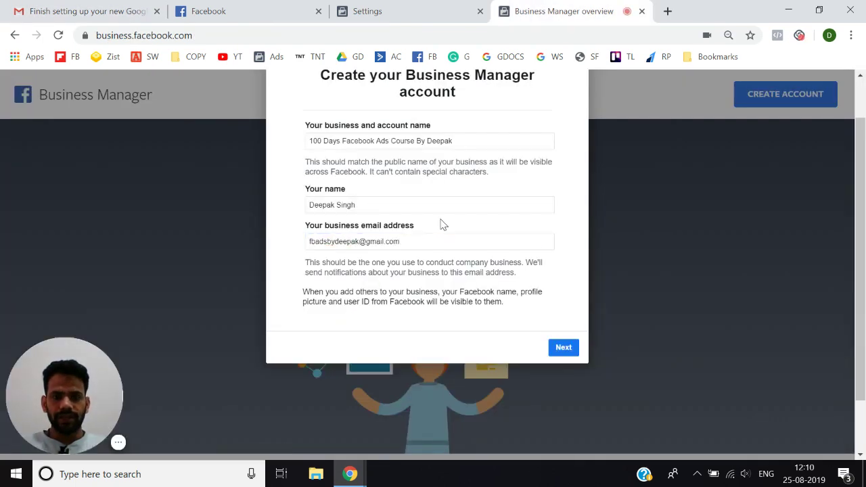
pyautogui.click(558, 352)
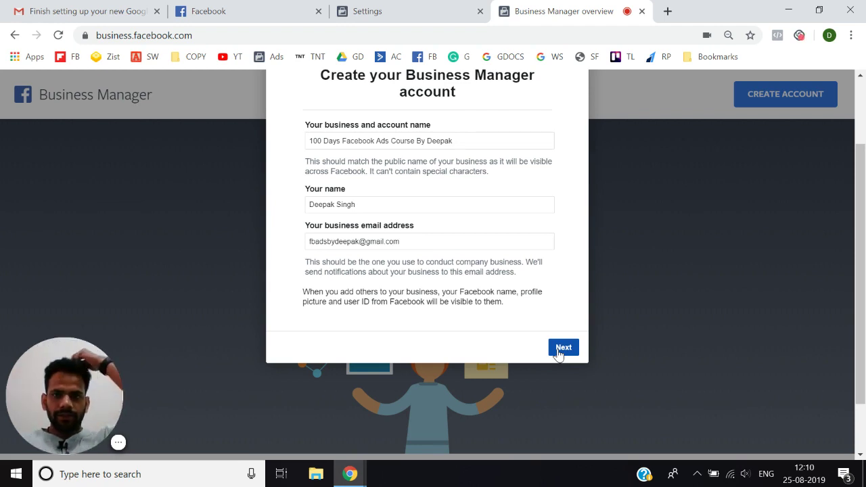
pyautogui.click(559, 349)
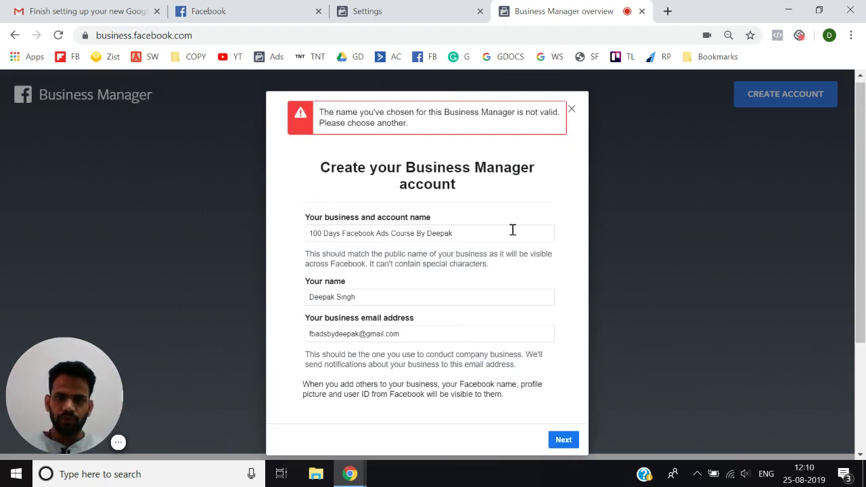
# Step: Replace the business name with '100dayscourse' and resubmit to reach the business details form
pyautogui.click(466, 228)
pyautogui.hotkey('ctrl', 'a')
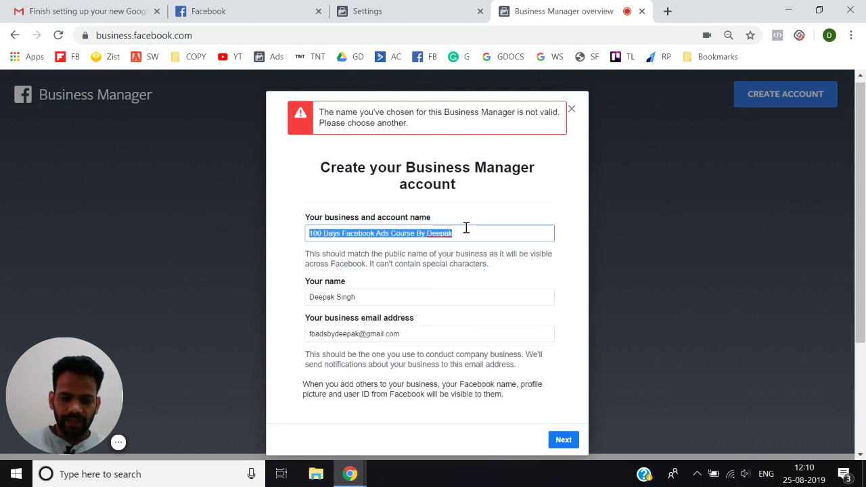
pyautogui.write('1')
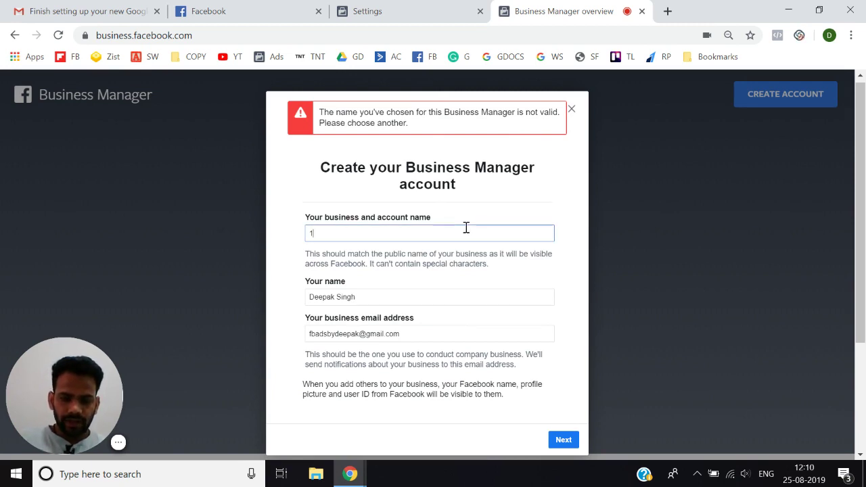
pyautogui.write('00dayscourse')
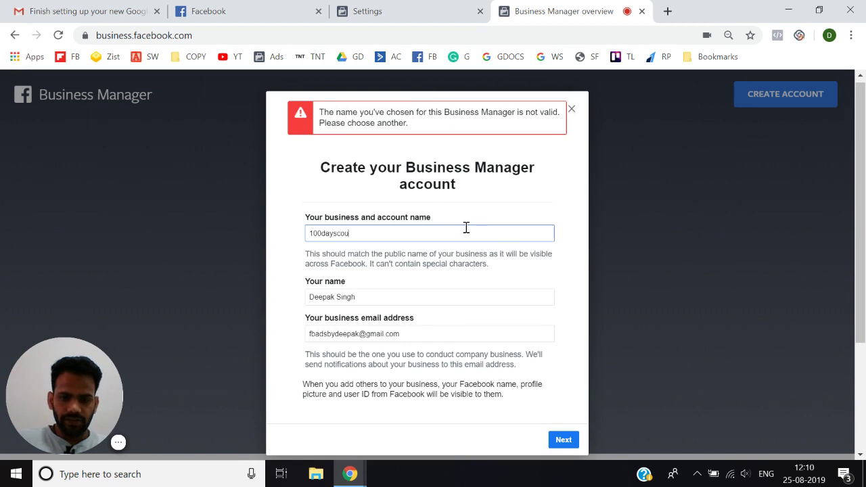
pyautogui.click(563, 440)
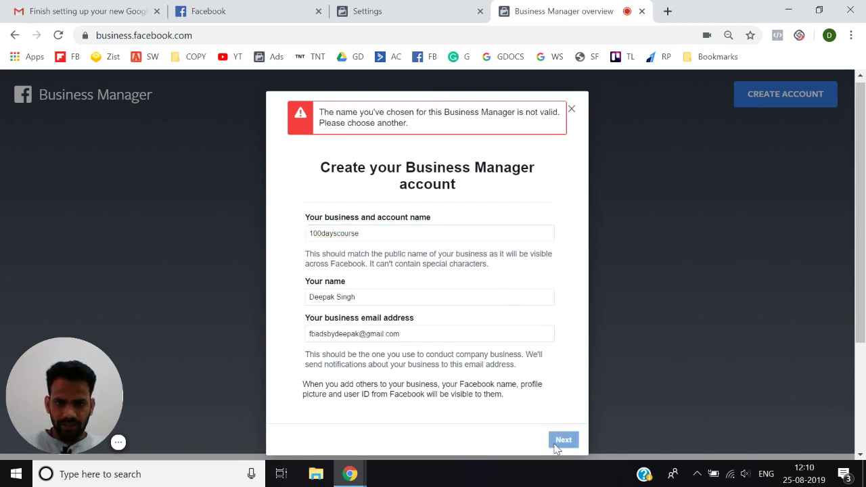
pyautogui.scroll(-1, 398, 323)
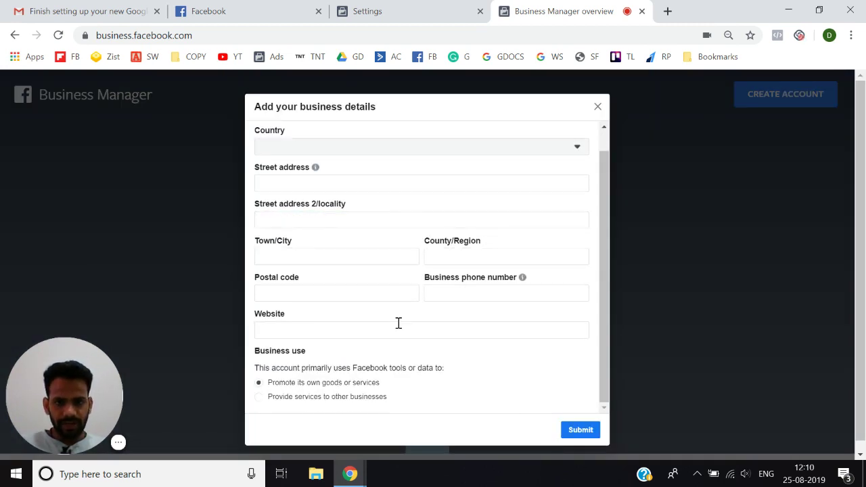
# Step: Choose India as the business country and enter the street address
pyautogui.scroll(1, 399, 322)
pyautogui.click(422, 173)
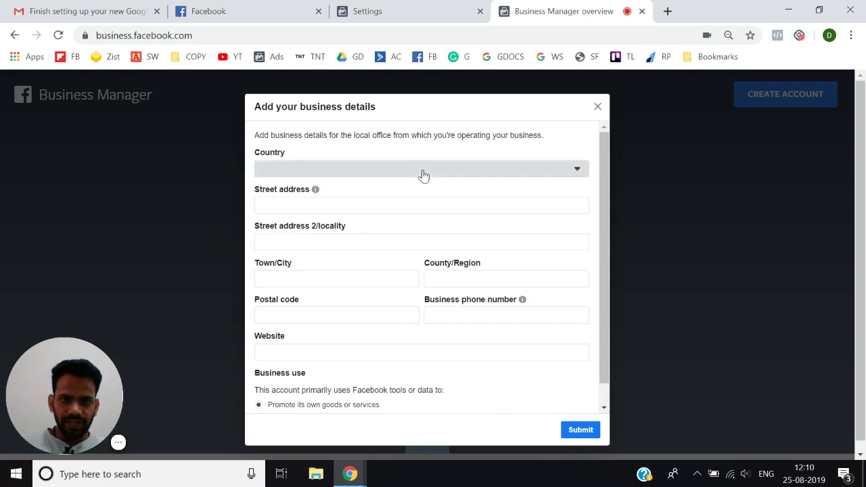
pyautogui.write('india')
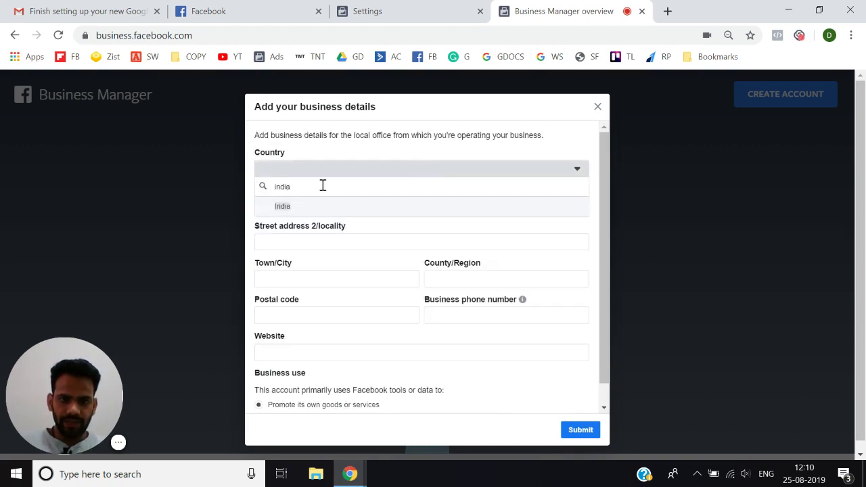
pyautogui.click(302, 209)
pyautogui.click(315, 209)
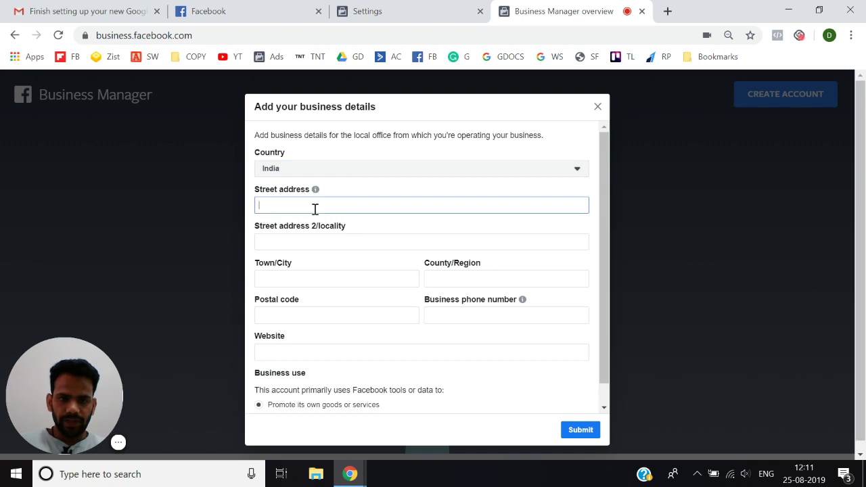
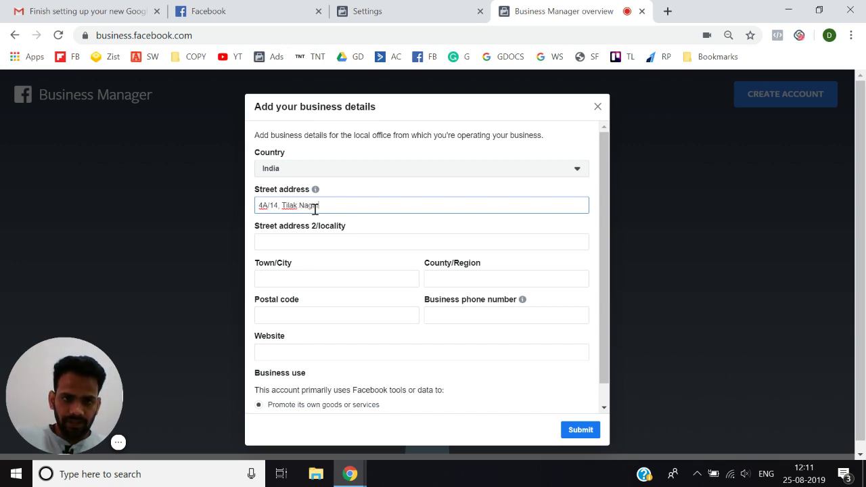
# Step: Fill in the locality, town/city, county/region and postal code of the business address
pyautogui.click(315, 249)
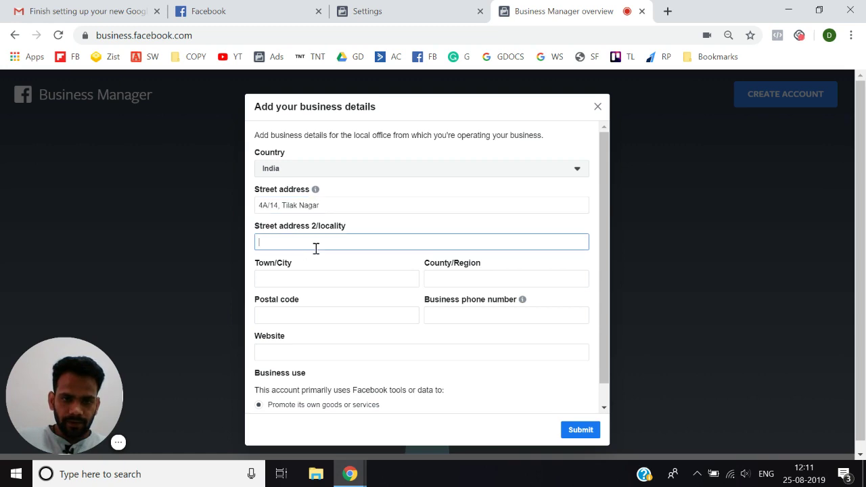
pyautogui.write('Near JHa')
pyautogui.press('BackSpace')
pyautogui.press('BackSpace')
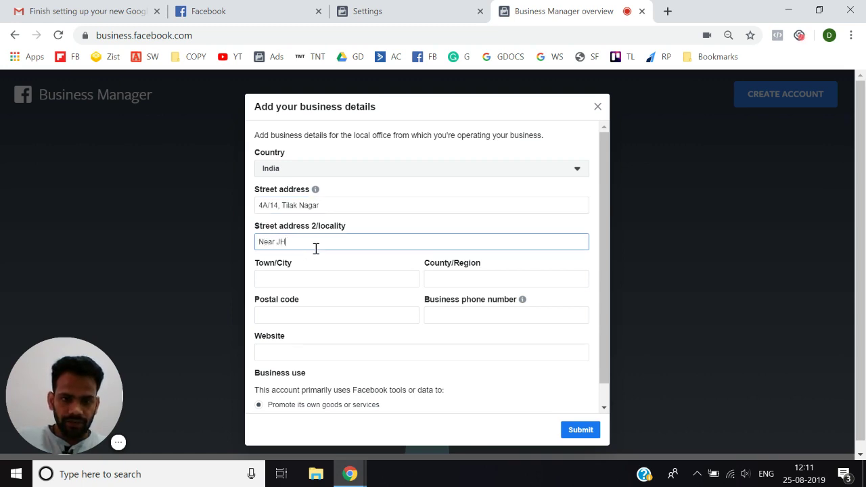
pyautogui.write('anta X')
pyautogui.write(' Rau')
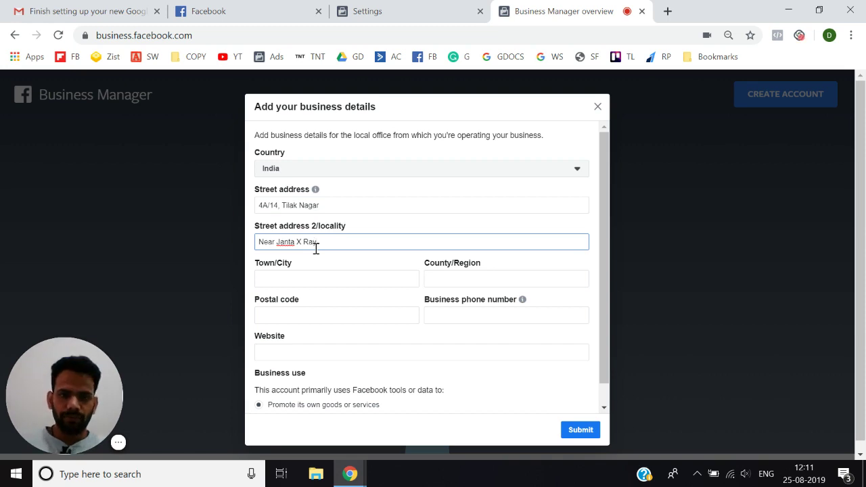
pyautogui.click(302, 279)
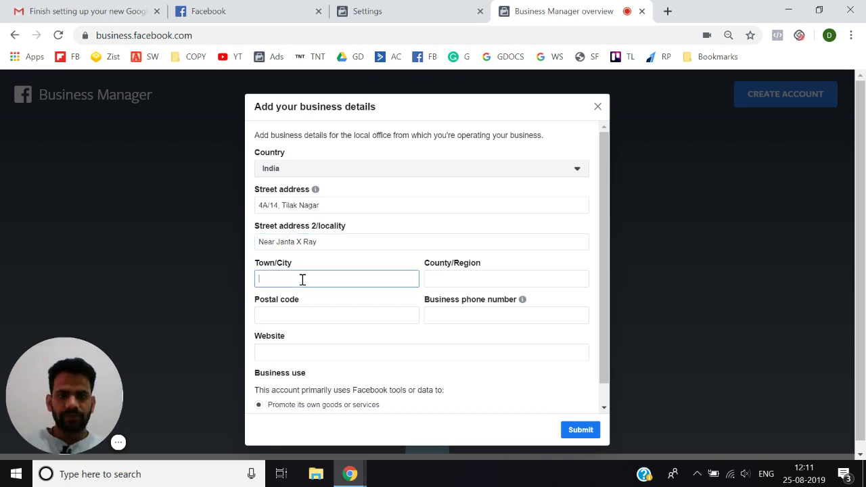
pyautogui.write('Delhi')
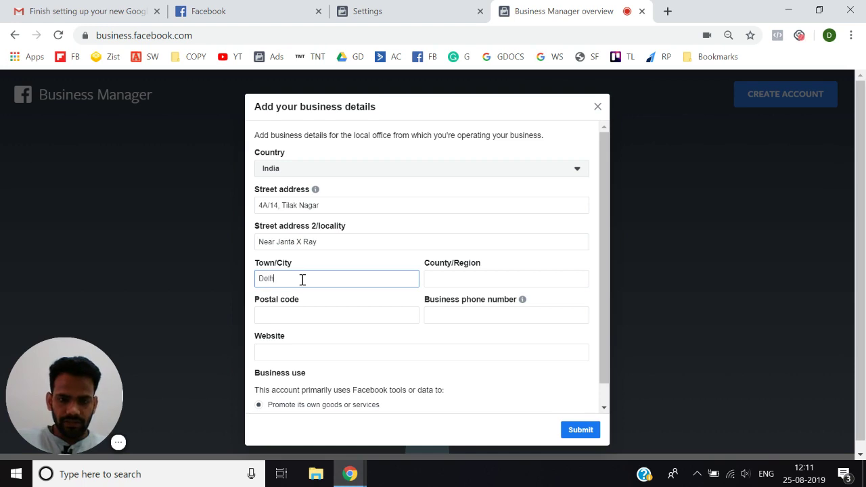
pyautogui.press('Tab')
pyautogui.write('India')
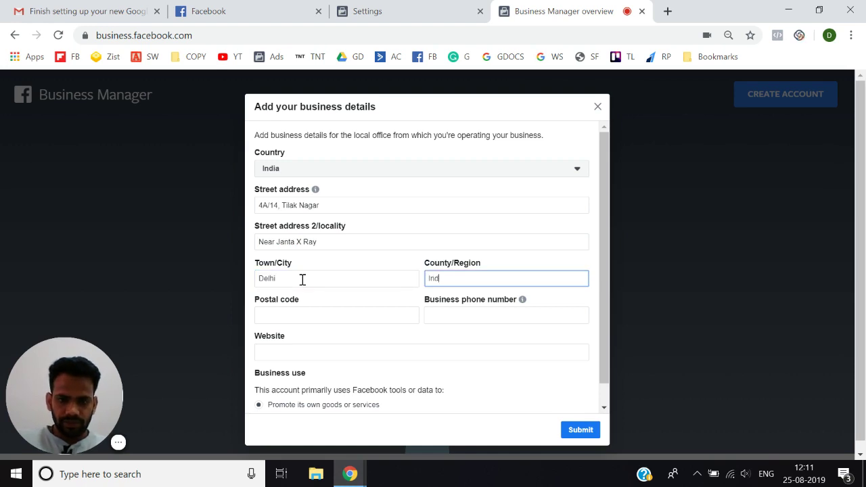
pyautogui.click(277, 330)
pyautogui.click(278, 315)
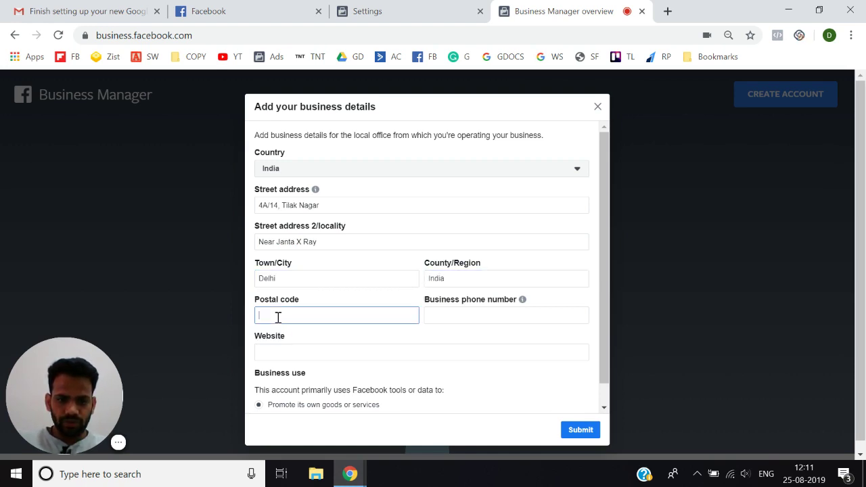
pyautogui.write('110018')
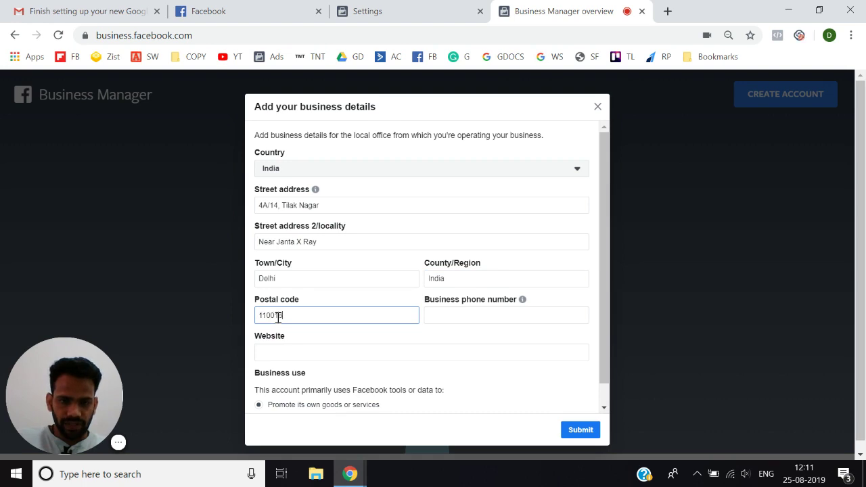
pyautogui.scroll(-1, 277, 315)
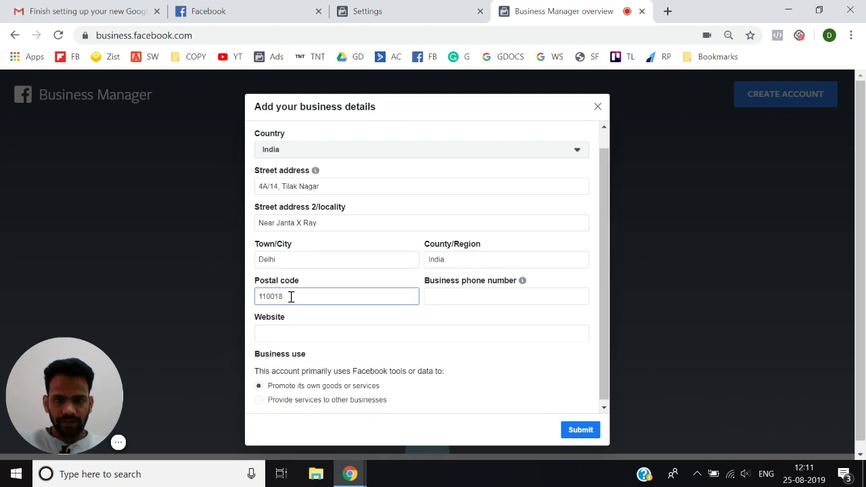
pyautogui.click(472, 297)
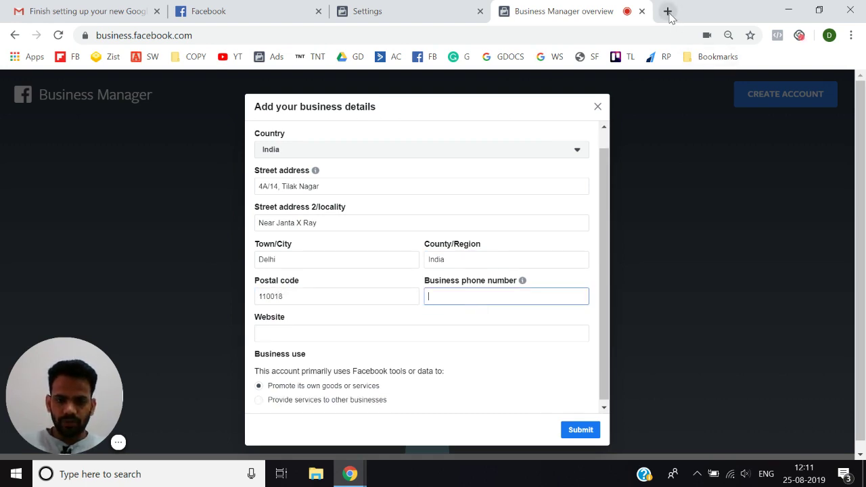
# Step: Open thinknthrive.in in a new browser tab
pyautogui.click(667, 12)
pyautogui.write('thi')
pyautogui.press('End')
pyautogui.press('BackSpace')
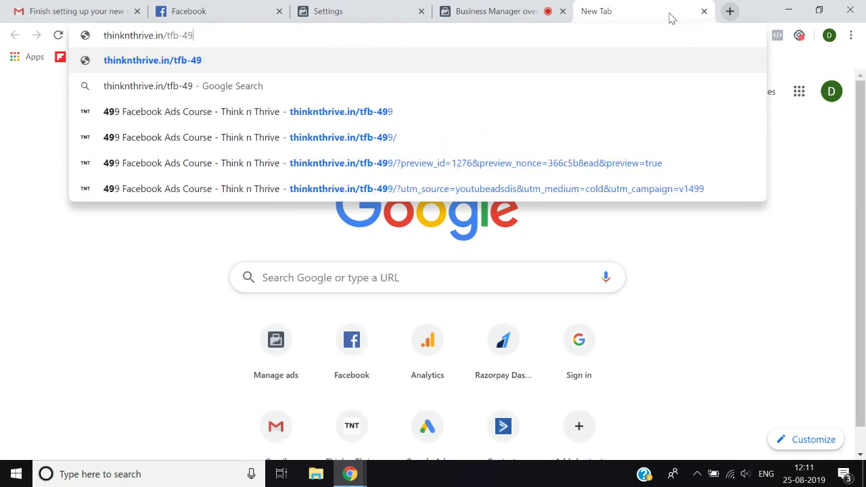
pyautogui.press('BackSpace')
pyautogui.press('BackSpace')
pyautogui.press('BackSpace')
pyautogui.press('BackSpace')
pyautogui.press('BackSpace')
pyautogui.press('BackSpace')
pyautogui.write('/')
pyautogui.press('Return')
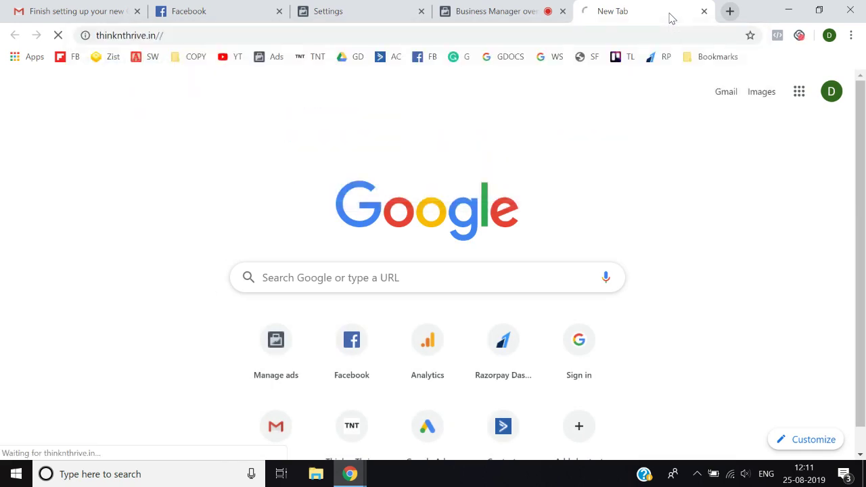
# Step: Look up the phone number link on the Think N Thrive homepage
pyautogui.click(510, 12)
pyautogui.click(610, 11)
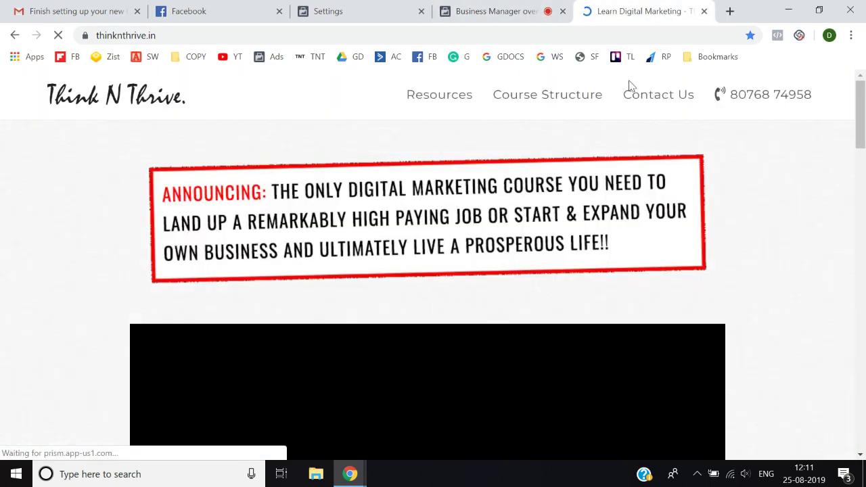
pyautogui.rightClick(748, 99)
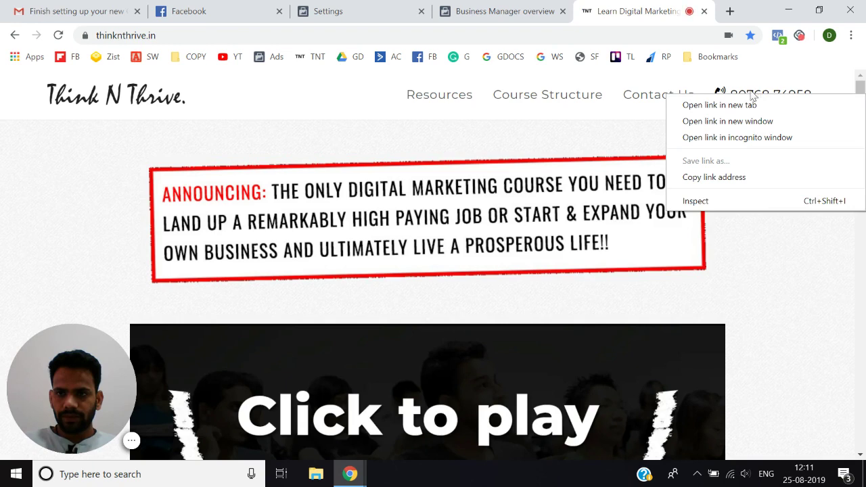
pyautogui.click(575, 143)
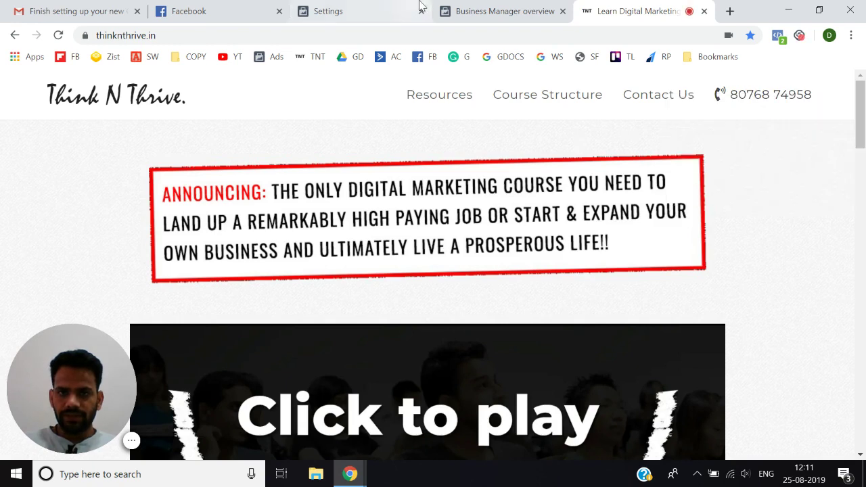
pyautogui.click(420, 7)
# Step: Enter the business phone number, checked against the Think N Thrive site
pyautogui.click(498, 10)
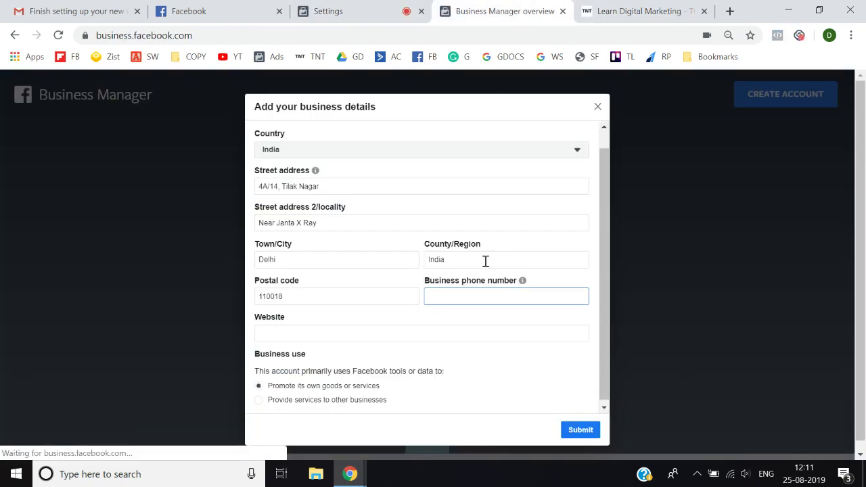
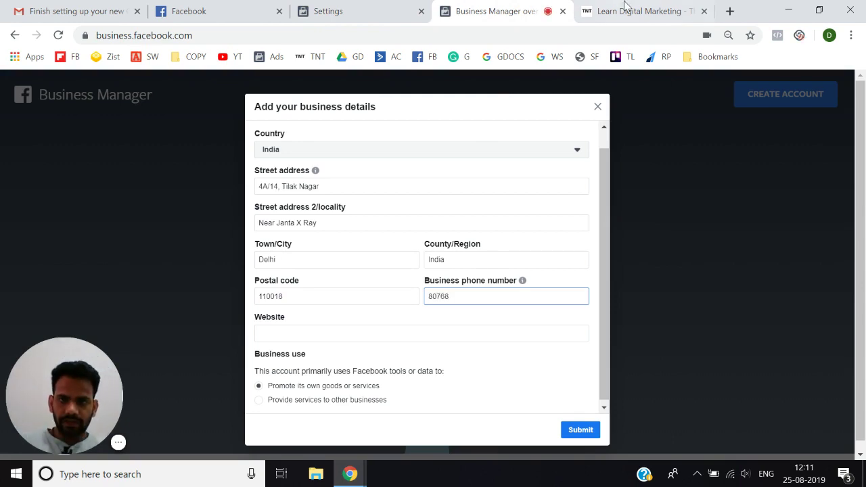
pyautogui.click(623, 8)
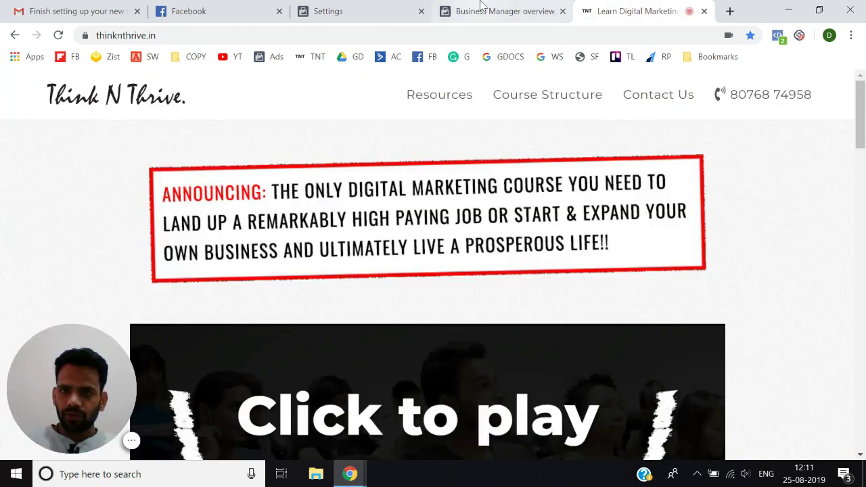
pyautogui.click(482, 8)
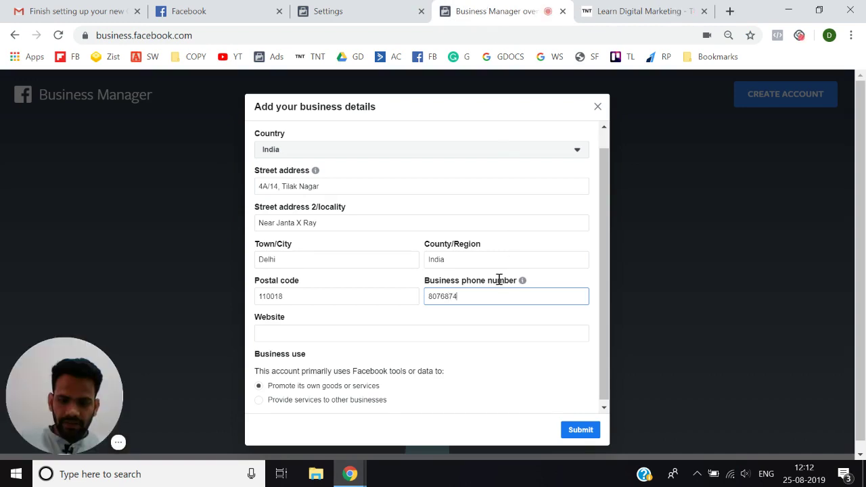
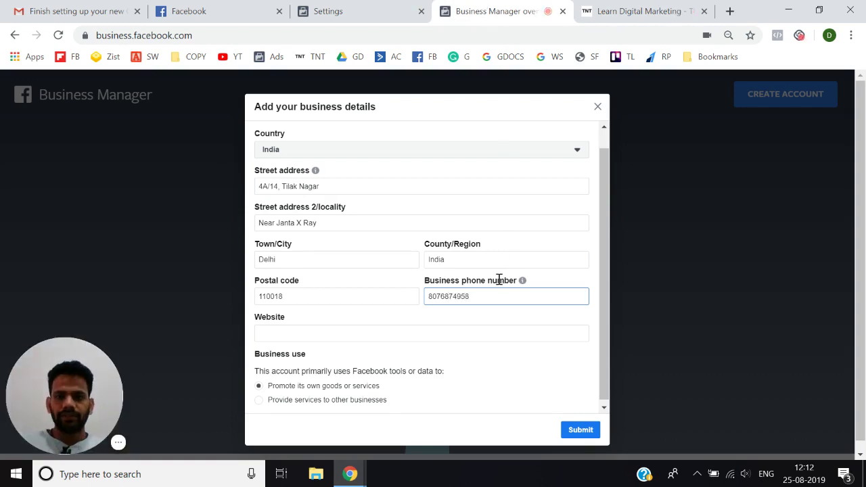
# Step: Enter the business website and submit the business details form
pyautogui.click(395, 328)
pyautogui.write('deep')
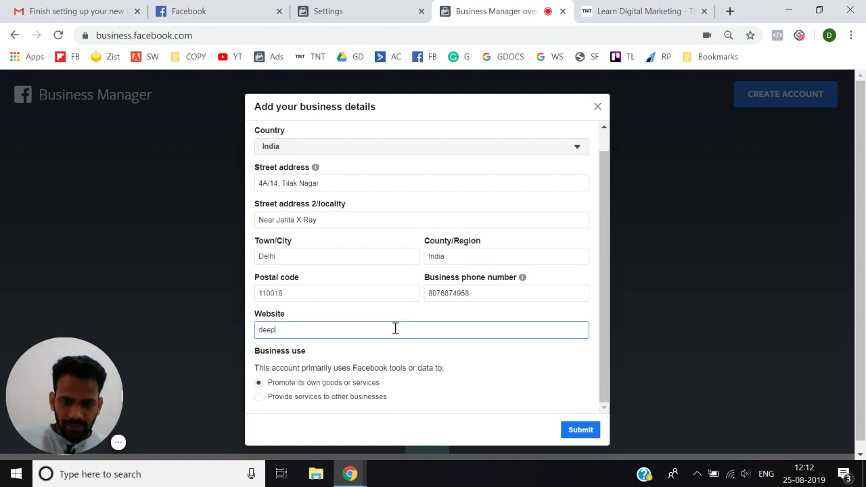
pyautogui.write('aksinghm')
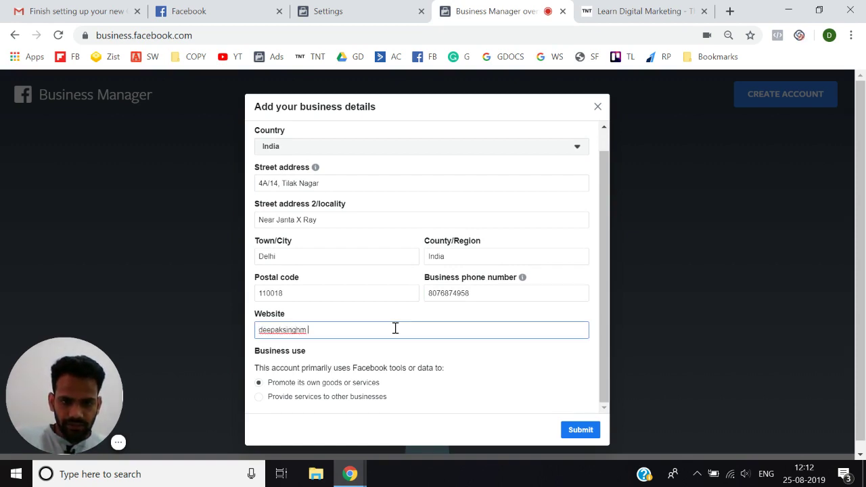
pyautogui.write('arketing.com')
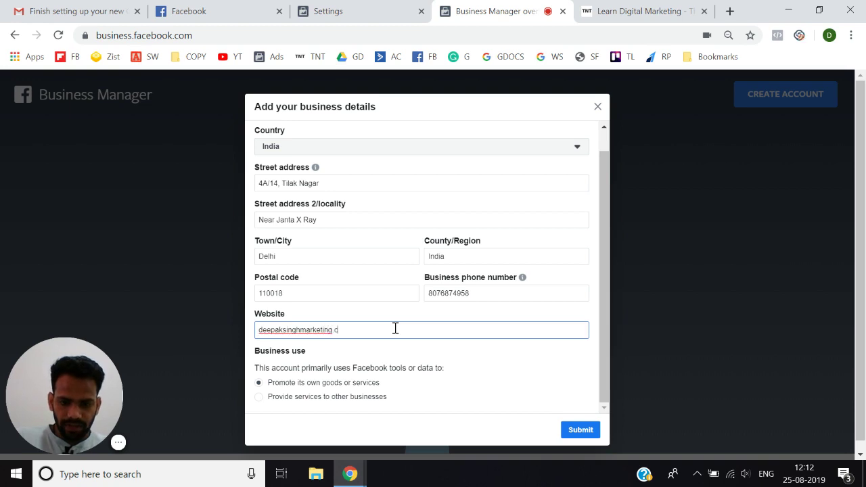
pyautogui.click(415, 315)
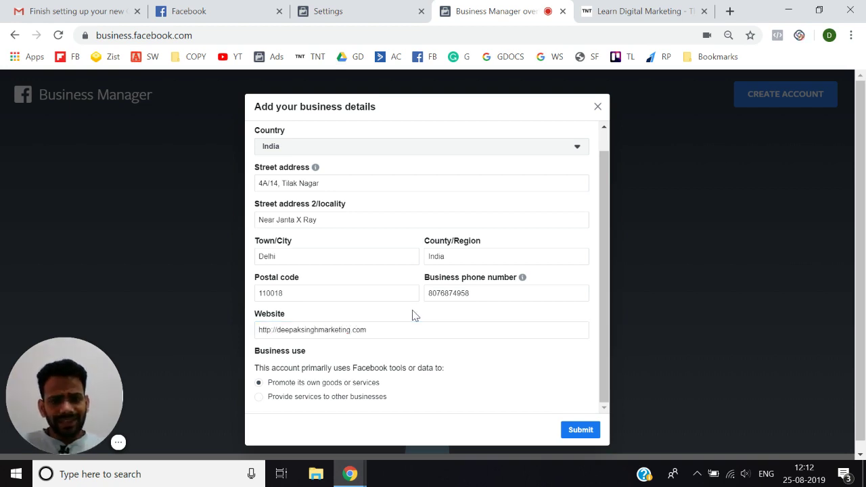
pyautogui.scroll(1, 414, 313)
pyautogui.scroll(-1, 414, 310)
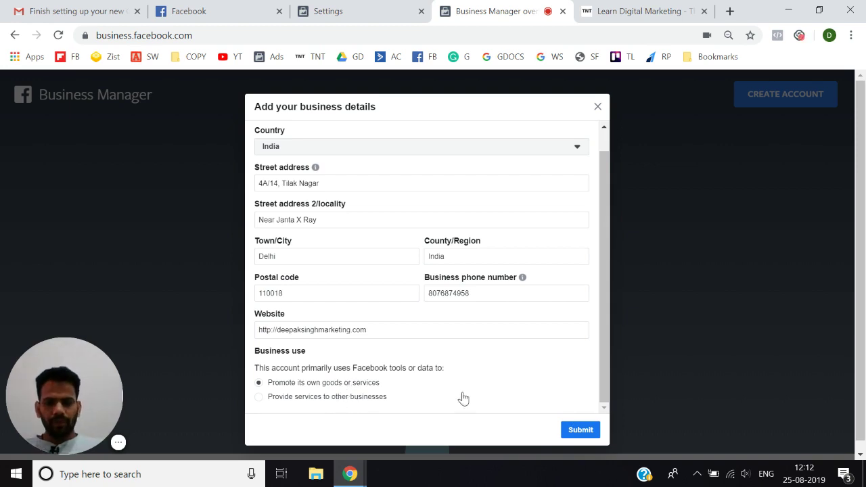
pyautogui.click(576, 430)
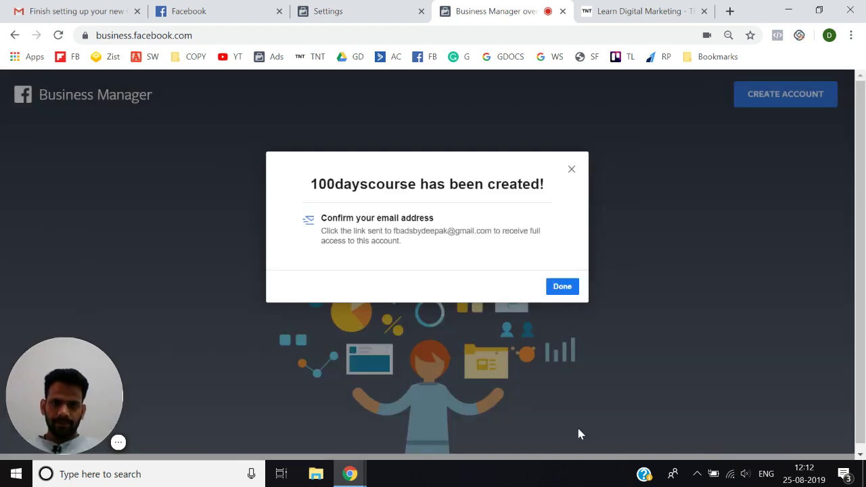
# Step: Dismiss the '100dayscourse has been created!' confirmation with Done
pyautogui.click(557, 290)
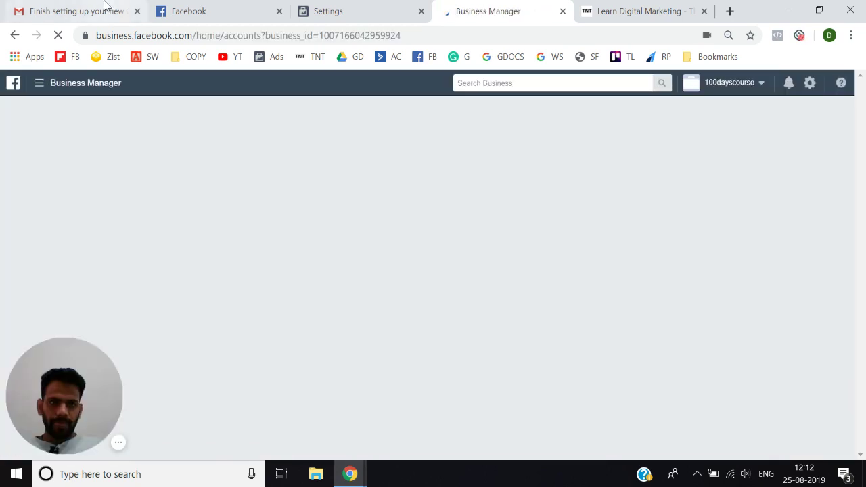
pyautogui.click(102, 9)
# Step: Open Facebook's 'Confirm your business email address' message in Gmail's Social tab and confirm it
pyautogui.click(192, 130)
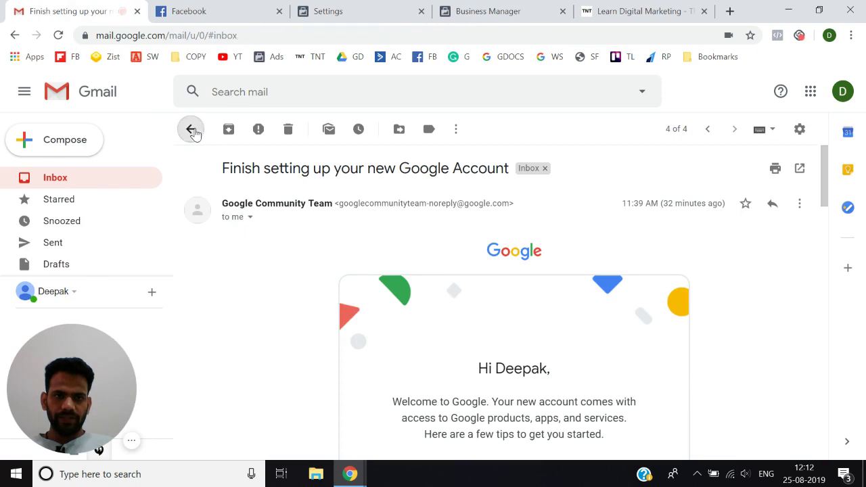
pyautogui.click(431, 170)
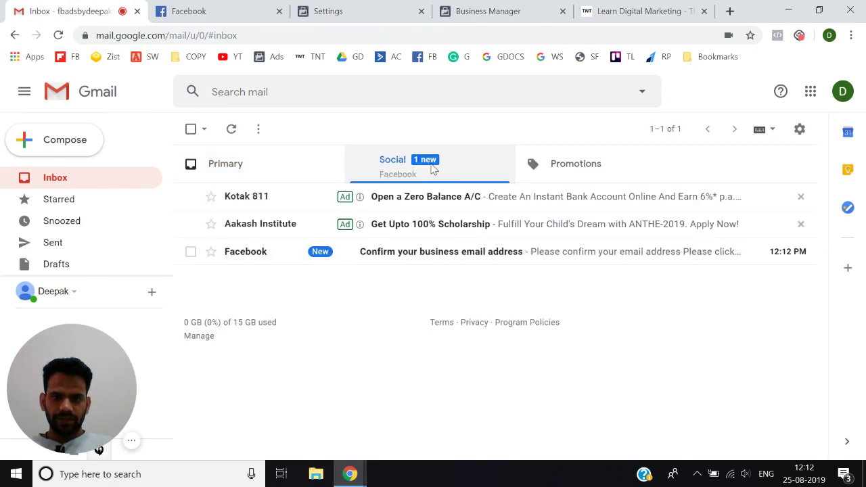
pyautogui.click(436, 263)
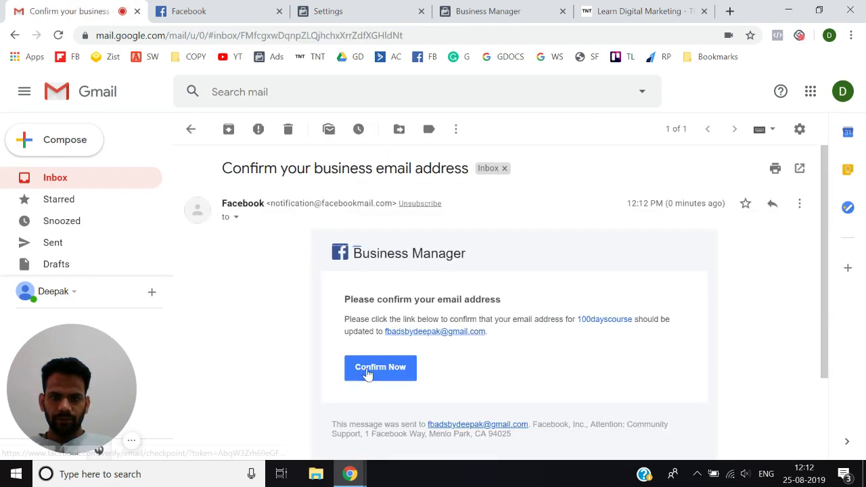
pyautogui.click(366, 372)
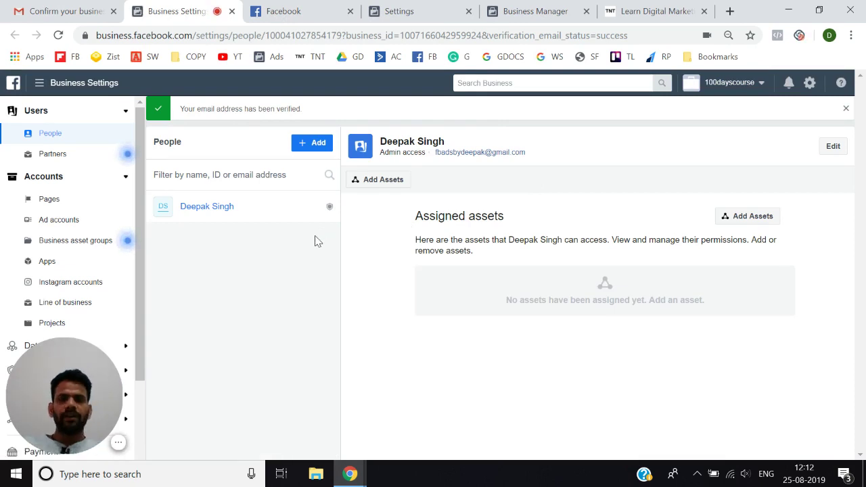
# Step: Close the setup panel, postpone extra security with Remind Me Later, and reload the home page
pyautogui.click(549, 7)
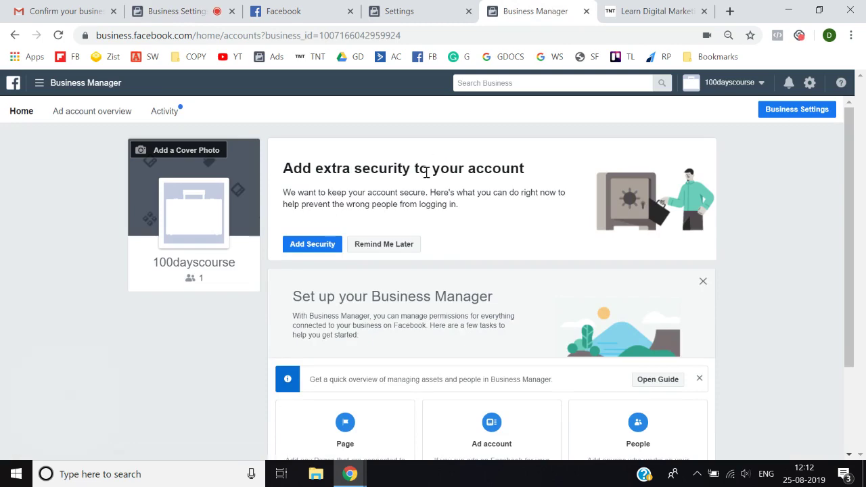
pyautogui.scroll(-2, 809, 159)
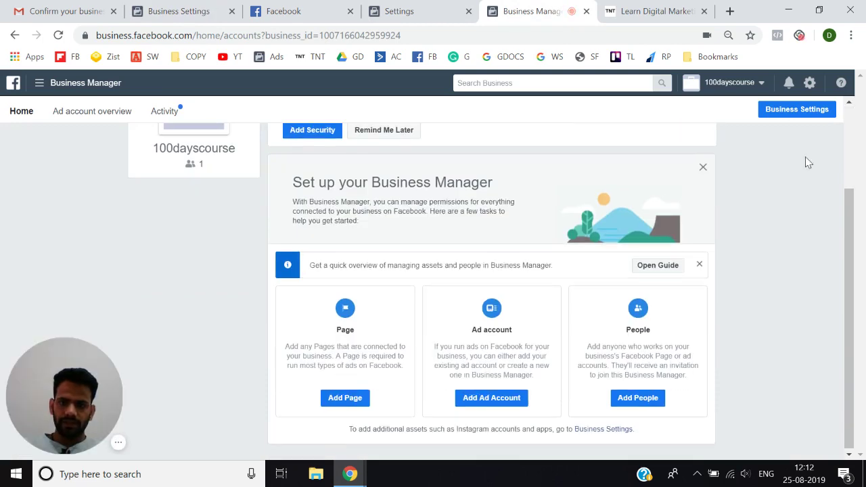
pyautogui.click(703, 167)
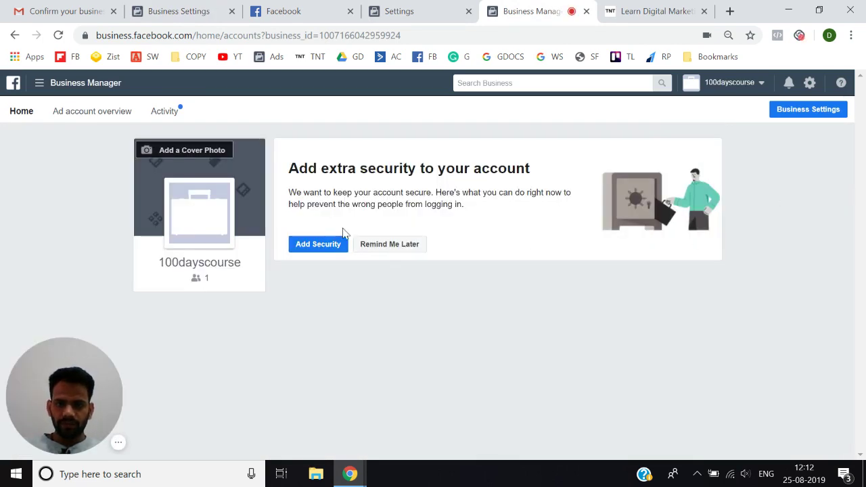
pyautogui.click(383, 247)
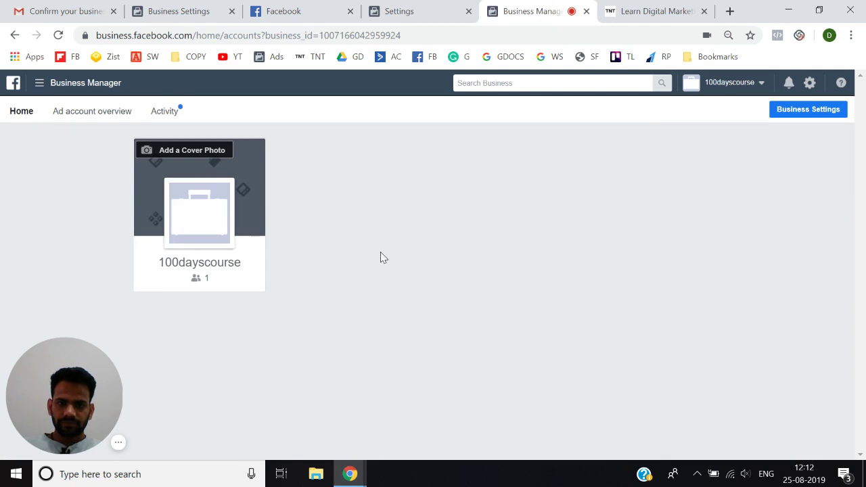
pyautogui.click(59, 34)
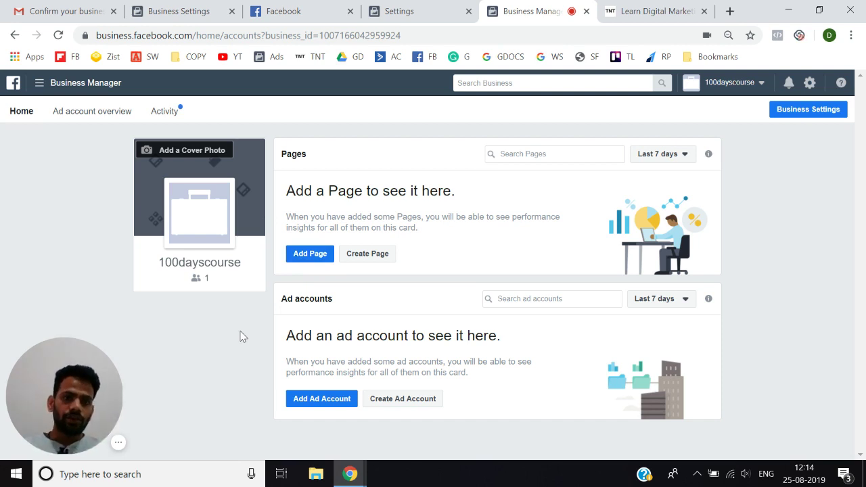
# Step: Paste the Digital Marketing Community - DMC Page's URL into the Add a Page field
pyautogui.click(322, 257)
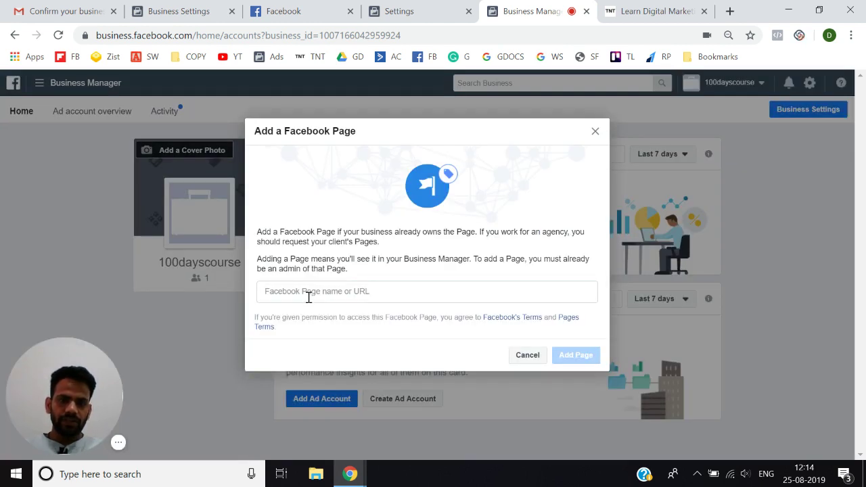
pyautogui.click(309, 297)
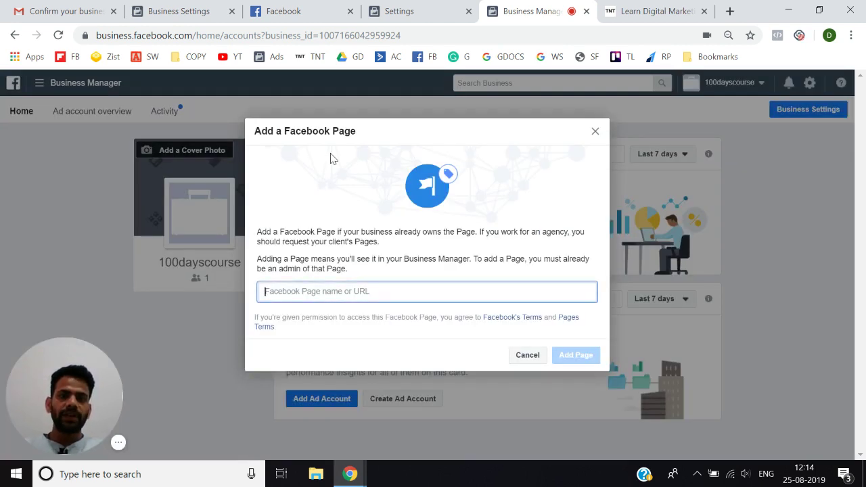
pyautogui.click(304, 8)
pyautogui.click(129, 231)
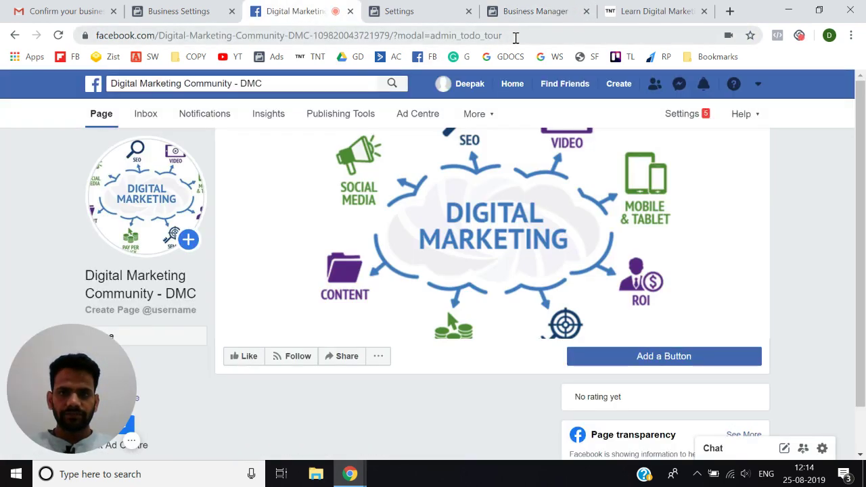
pyautogui.click(516, 35)
pyautogui.hotkey('ctrl', 'c')
pyautogui.click(557, 11)
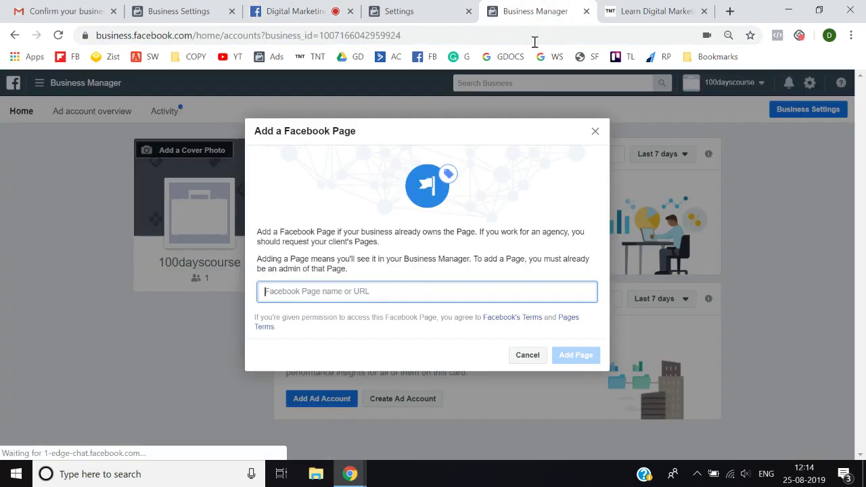
pyautogui.hotkey('ctrl', 'v')
# Step: Pick the DMC Page suggestion, add it to the business, and reload the home page
pyautogui.click(415, 288)
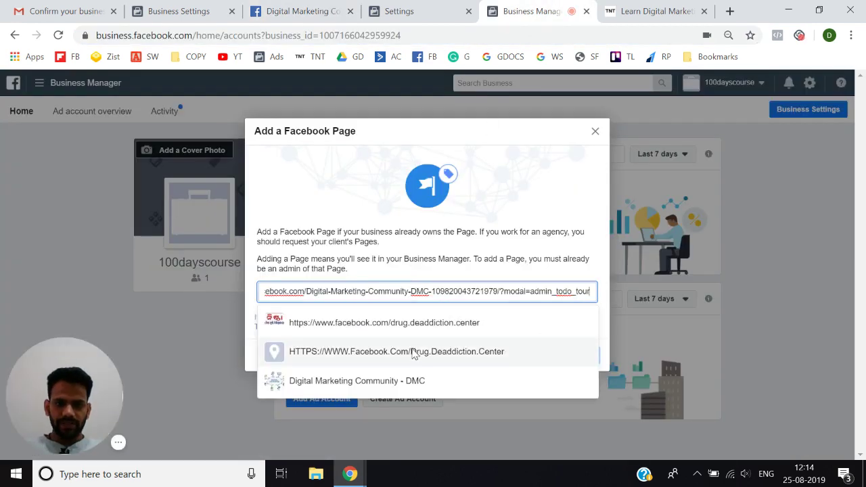
pyautogui.click(431, 294)
pyautogui.press('BackSpace')
pyautogui.press('BackSpace')
pyautogui.press('BackSpace')
pyautogui.press('BackSpace')
pyautogui.press('BackSpace')
pyautogui.press('BackSpace')
pyautogui.press('BackSpace')
pyautogui.press('BackSpace')
pyautogui.press('BackSpace')
pyautogui.press('BackSpace')
pyautogui.press('BackSpace')
pyautogui.press('BackSpace')
pyautogui.press('BackSpace')
pyautogui.press('BackSpace')
pyautogui.press('BackSpace')
pyautogui.press('BackSpace')
pyautogui.press('BackSpace')
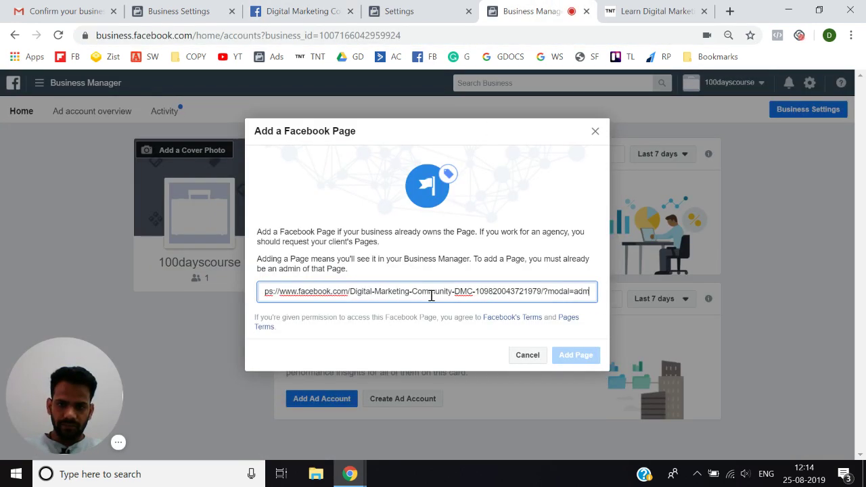
pyautogui.press('BackSpace')
pyautogui.press('BackSpace')
pyautogui.press('BackSpace')
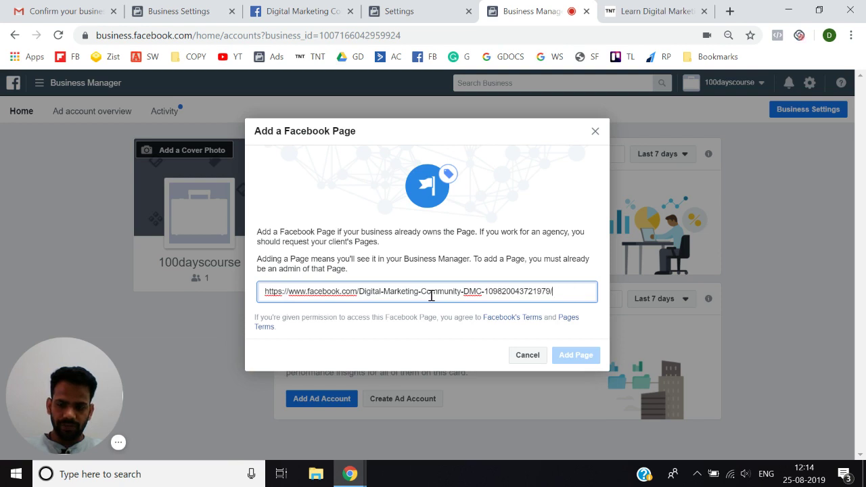
pyautogui.click(399, 323)
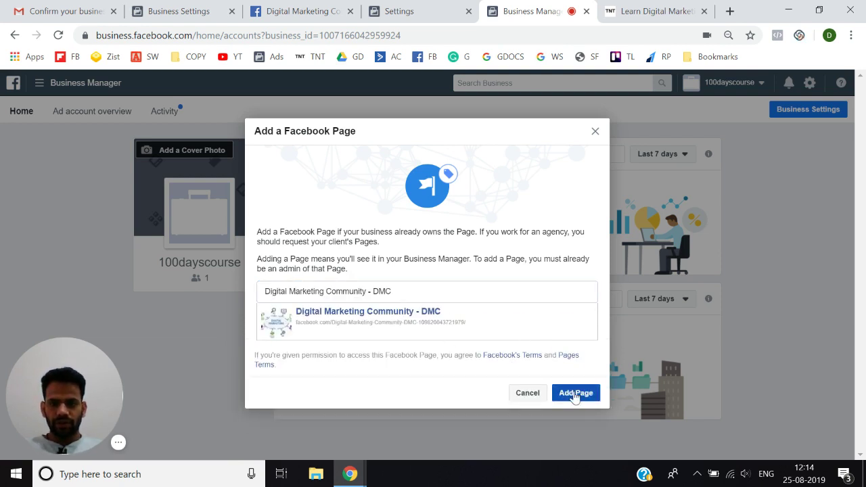
pyautogui.click(575, 394)
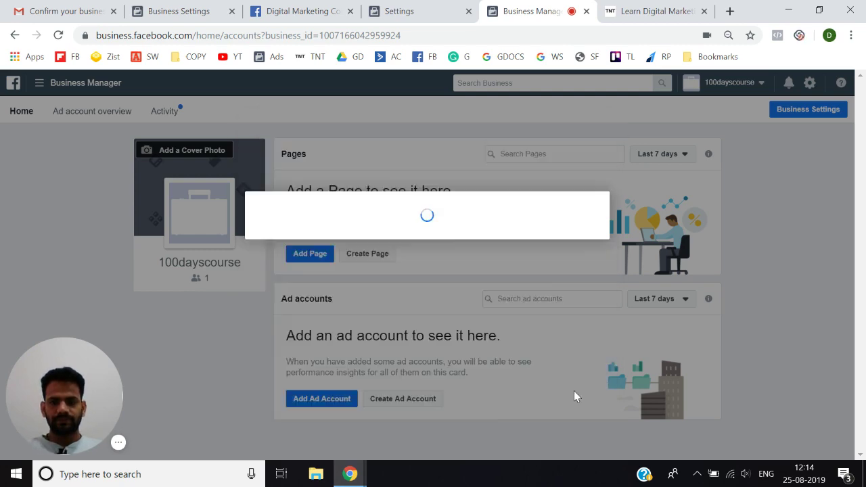
pyautogui.click(427, 293)
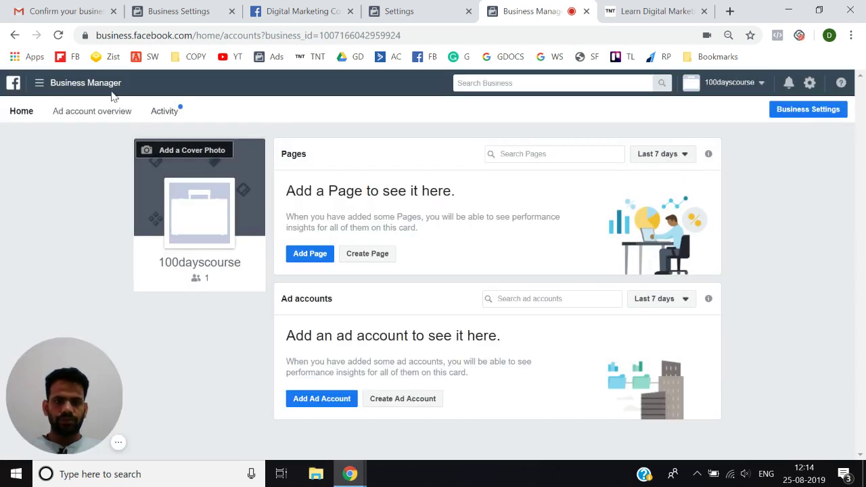
pyautogui.click(58, 35)
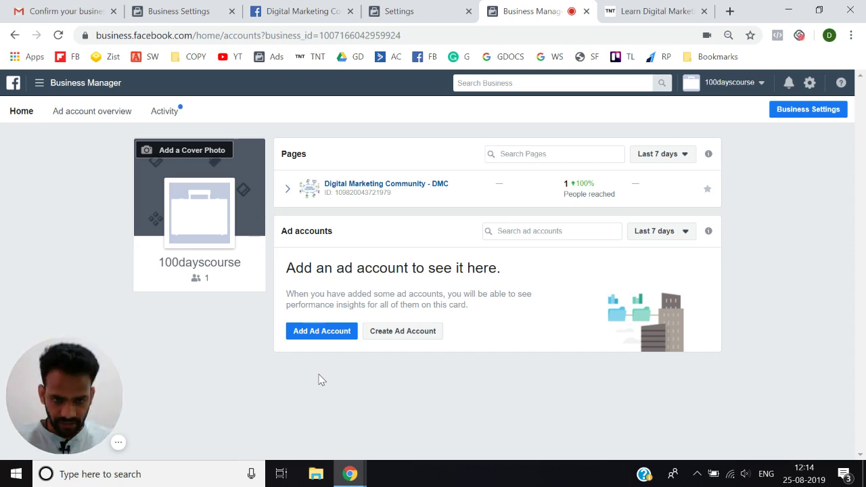
# Step: Open the Add an ad account dialog with its empty Ad account ID field, then visit the DMC Page
pyautogui.click(320, 335)
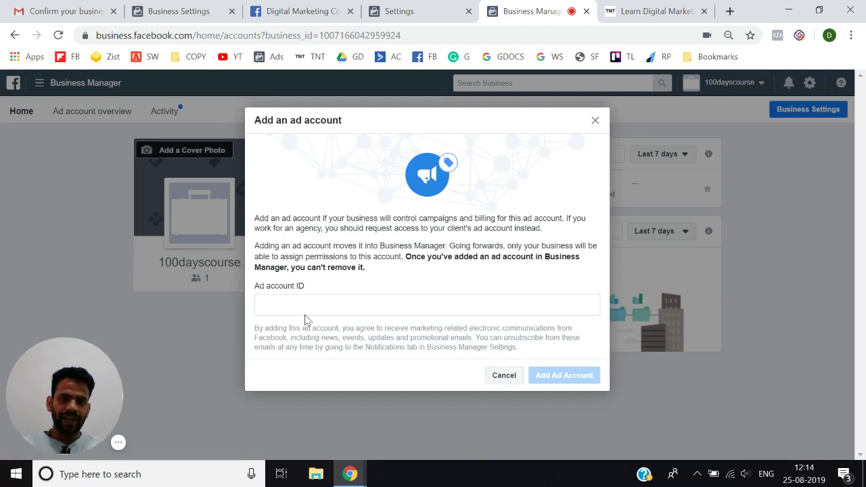
pyautogui.click(298, 308)
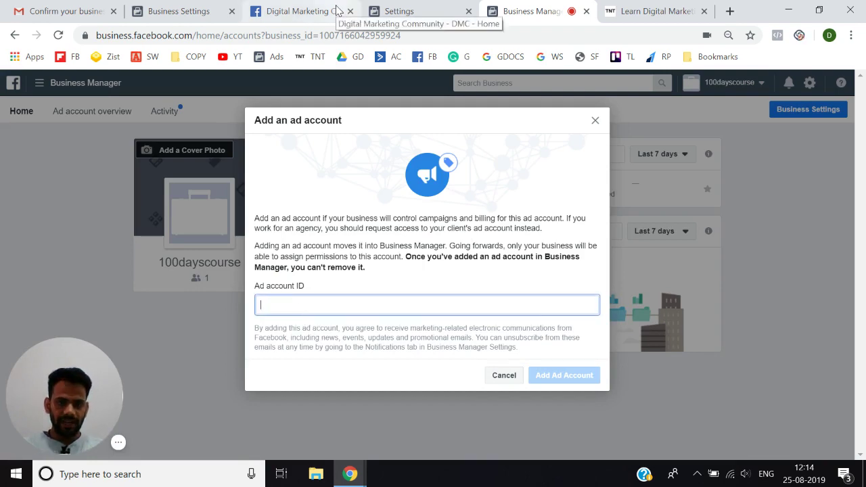
pyautogui.click(337, 11)
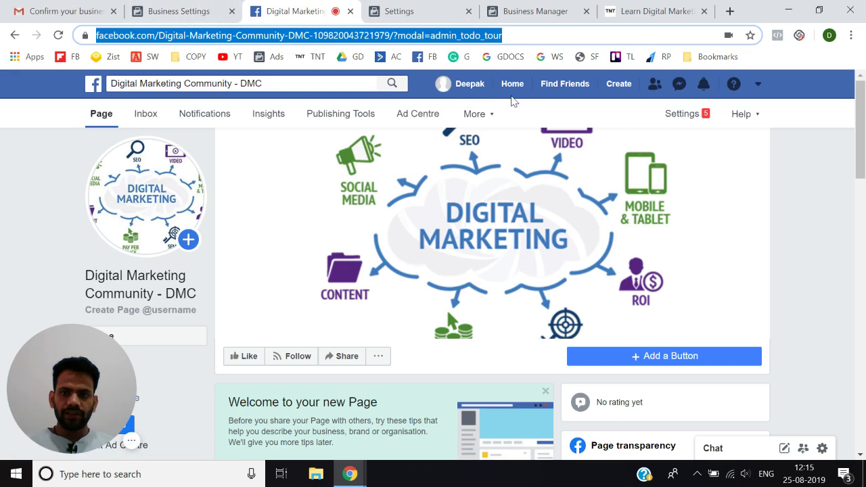
# Step: Start a new ad from Facebook's Create menu, opening Ads Manager on ad creation
pyautogui.click(618, 83)
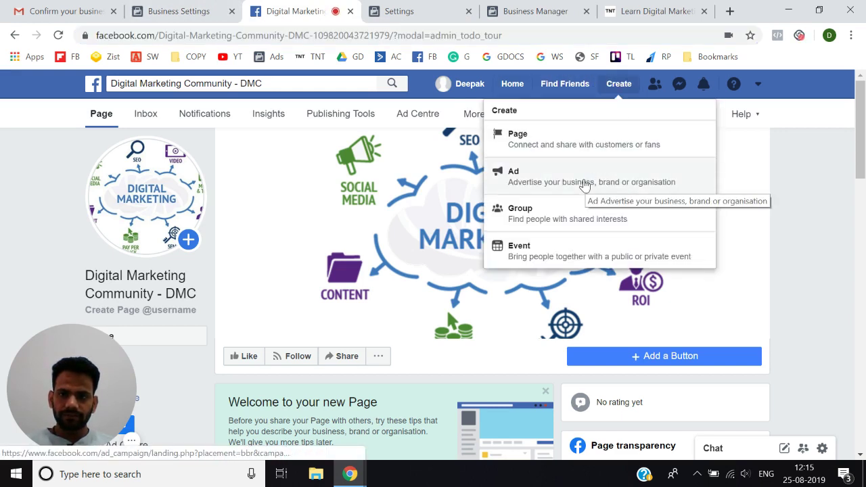
pyautogui.click(504, 92)
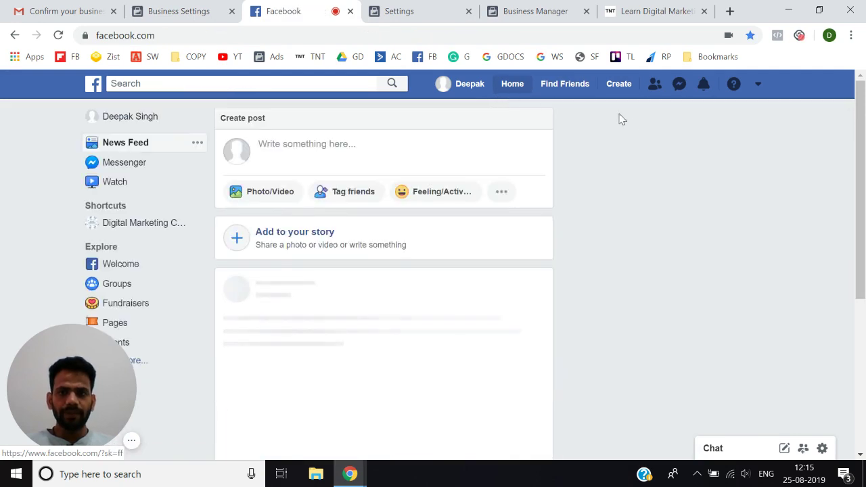
pyautogui.click(758, 86)
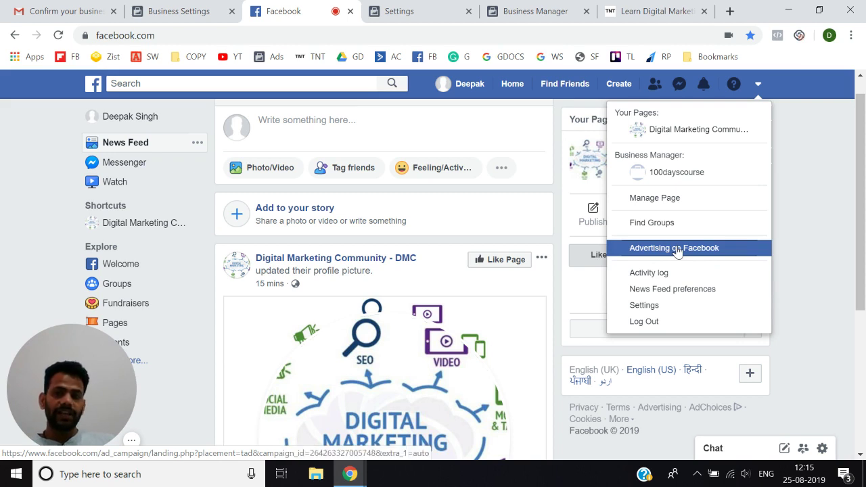
pyautogui.click(620, 84)
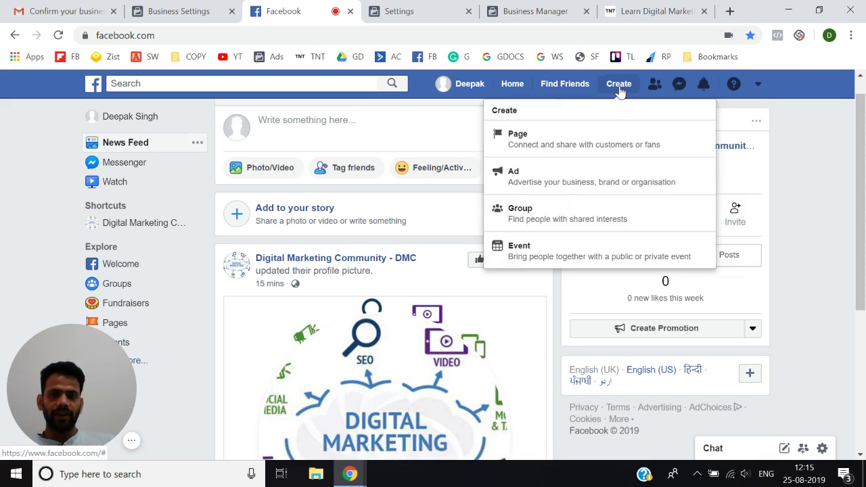
pyautogui.click(540, 198)
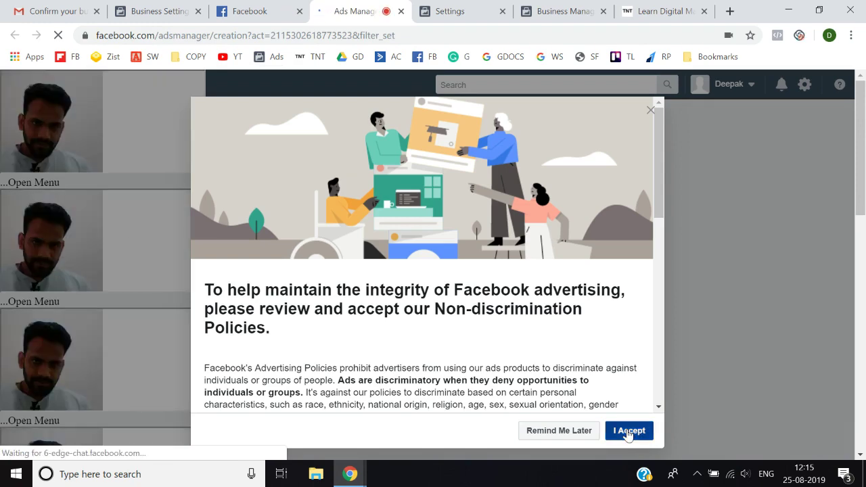
# Step: Accept the Non-discrimination Policies and dismiss the confirmation and campaign summary popups
pyautogui.click(628, 431)
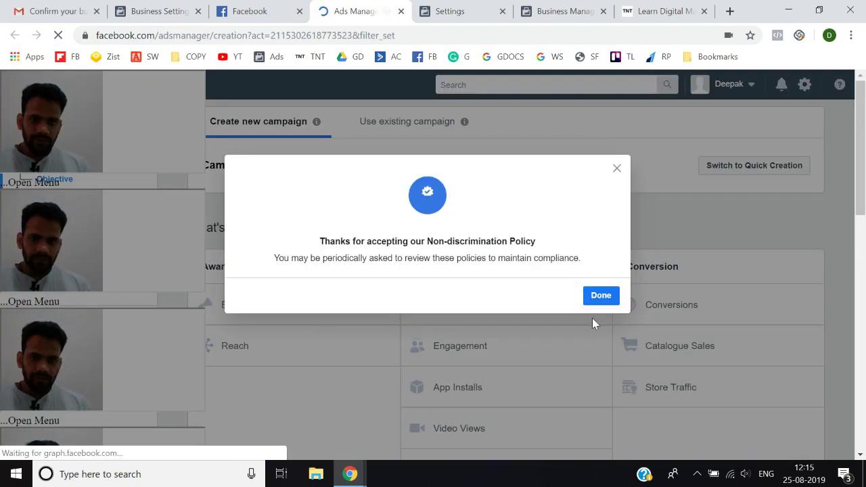
pyautogui.click(600, 296)
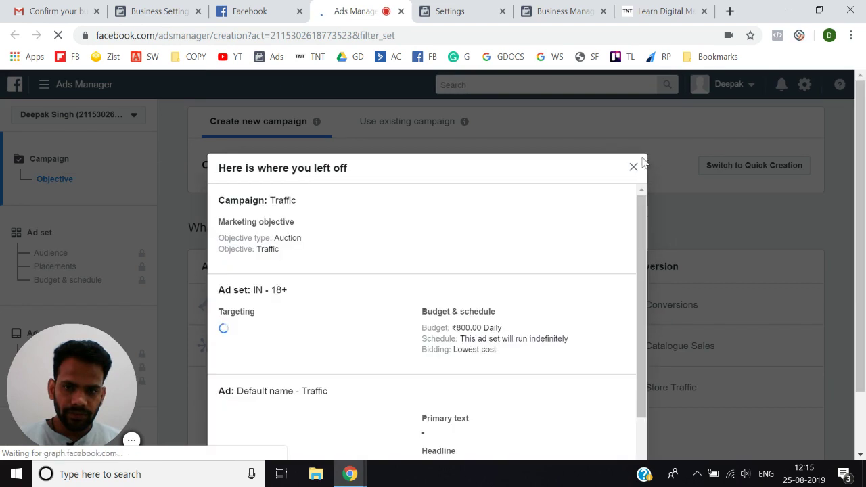
pyautogui.click(631, 168)
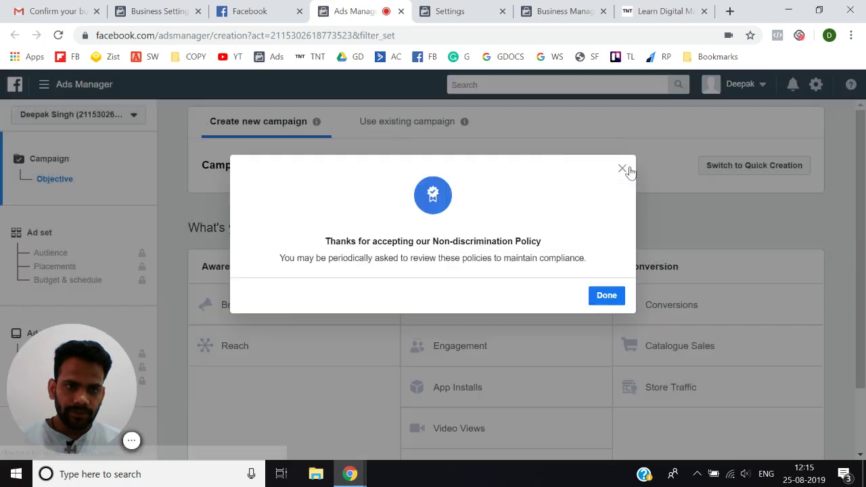
pyautogui.click(605, 295)
# Step: Copy the ad account number from the act= address and return to Business Manager's add-ad-account form
pyautogui.click(107, 116)
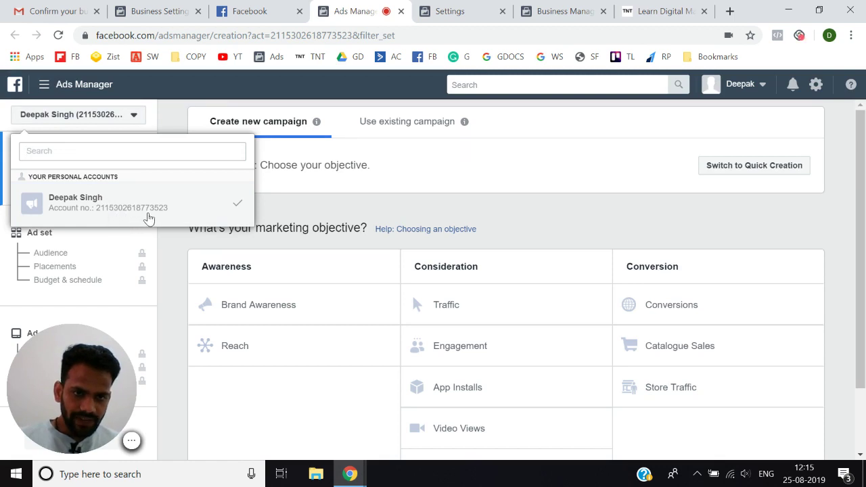
pyautogui.click(169, 256)
pyautogui.moveTo(273, 38); pyautogui.dragTo(352, 40)
pyautogui.hotkey('ctrl', 'c')
pyautogui.hotkey('ctrl', 'f')
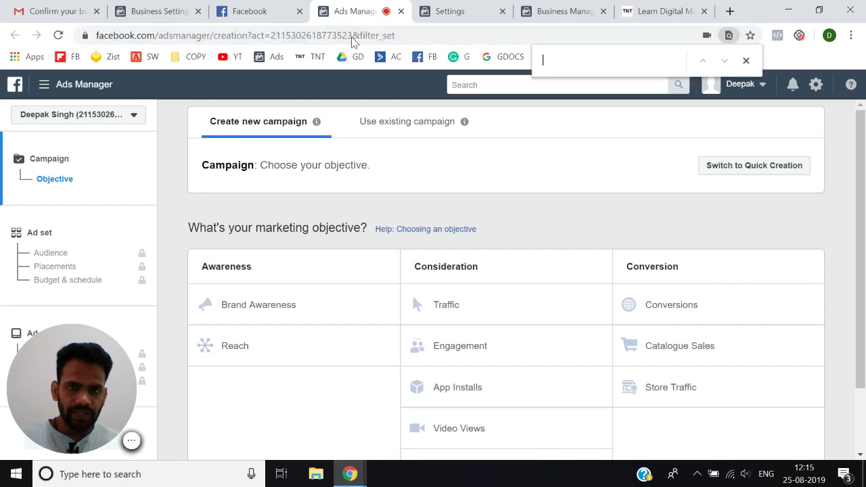
pyautogui.press('Escape')
pyautogui.click(575, 10)
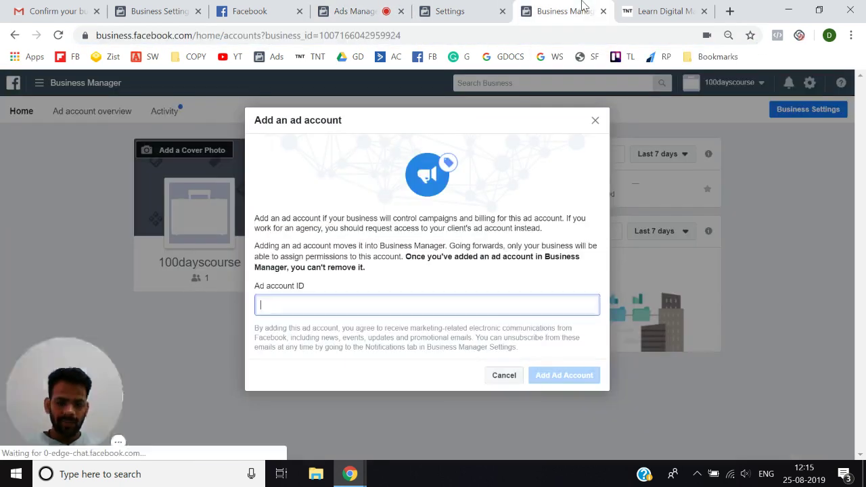
# Step: Paste the copied ad account ID and submit it, then close the form after the prepay-account rejection
pyautogui.hotkey('ctrl', 'v')
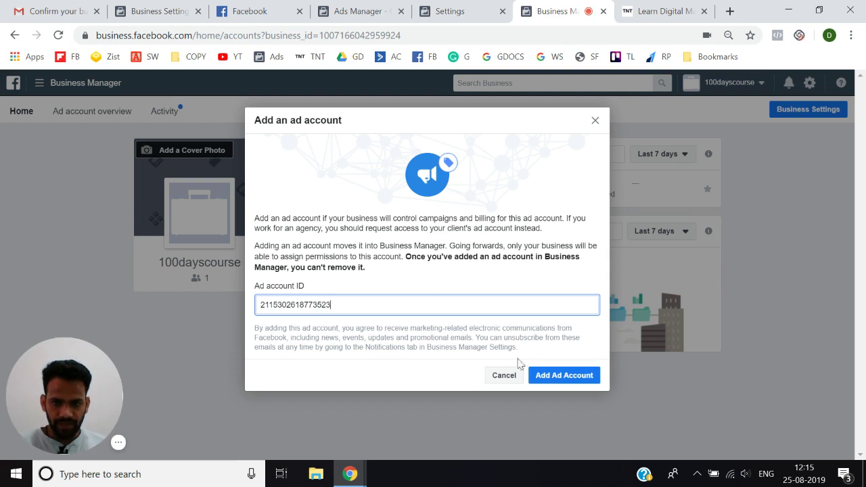
pyautogui.click(555, 377)
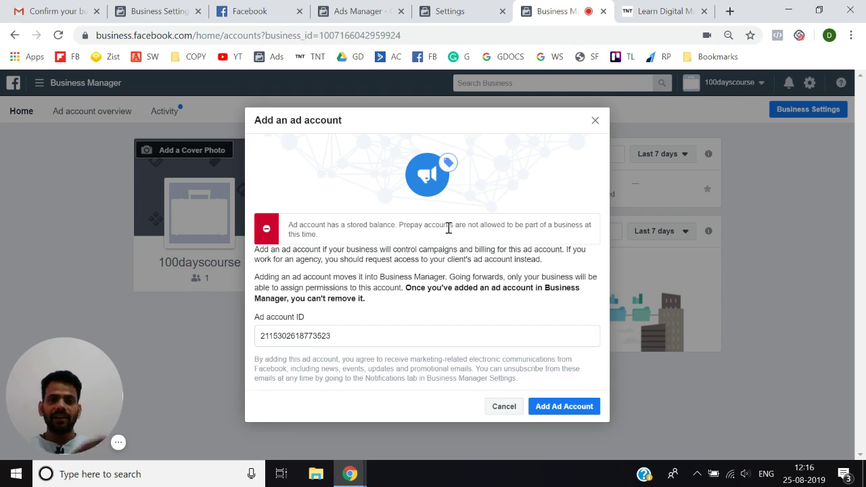
pyautogui.click(596, 120)
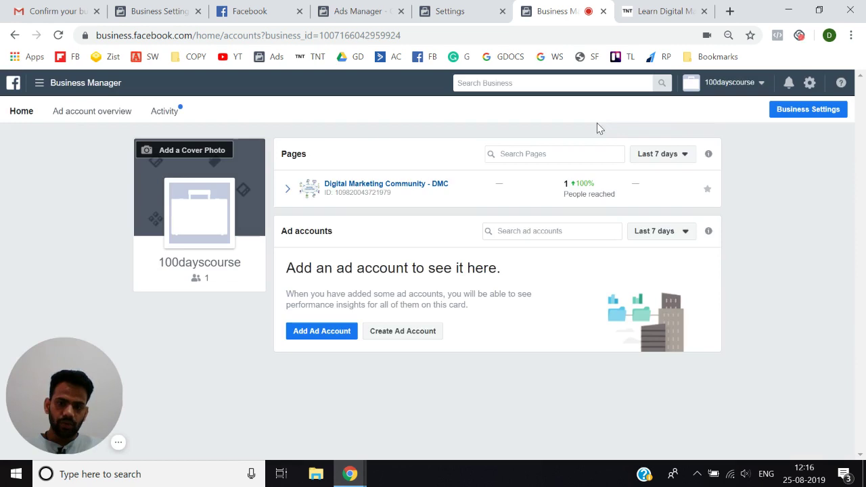
# Step: Name a new ad account '100 Days Course' with Asia/Colombo time zone and Indian Rupee currency
pyautogui.click(396, 335)
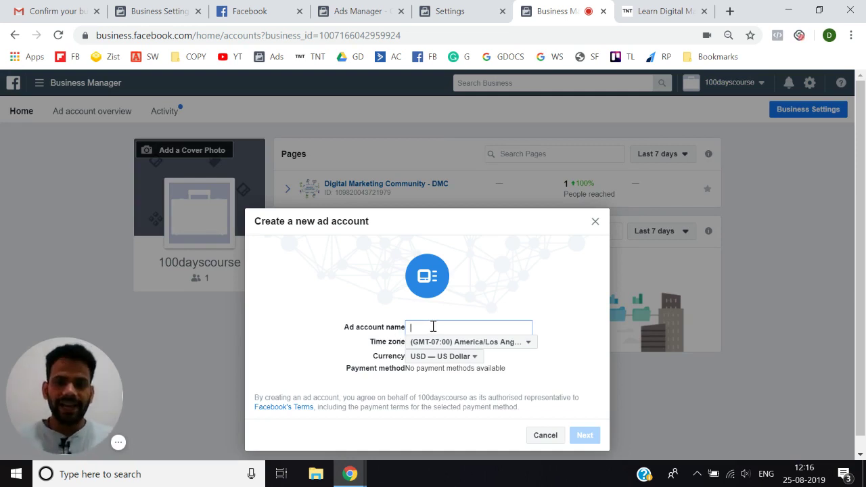
pyautogui.write('100')
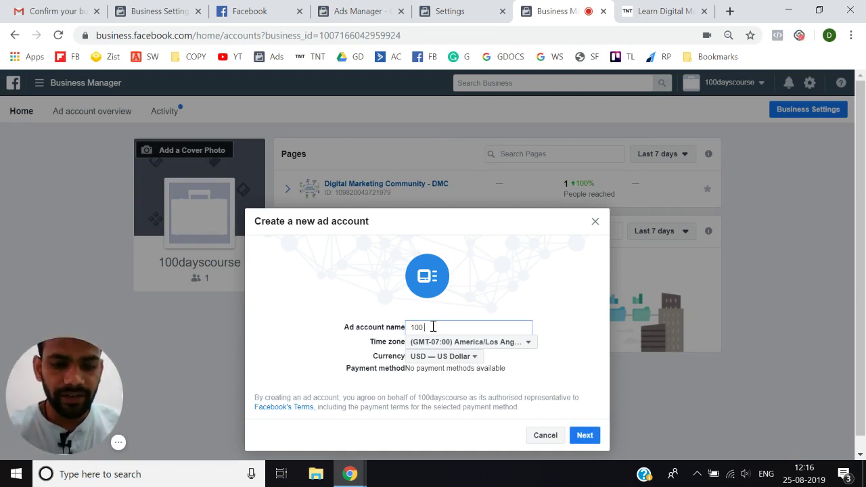
pyautogui.write(' Days Cou')
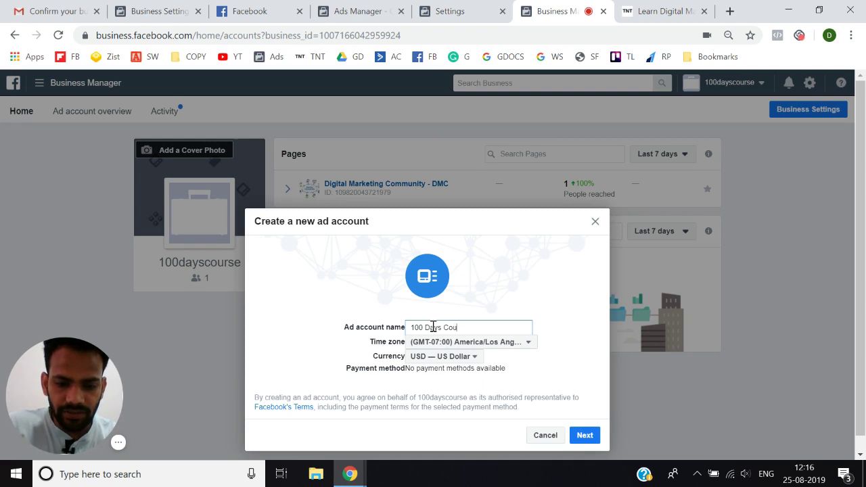
pyautogui.write('rse by deepak')
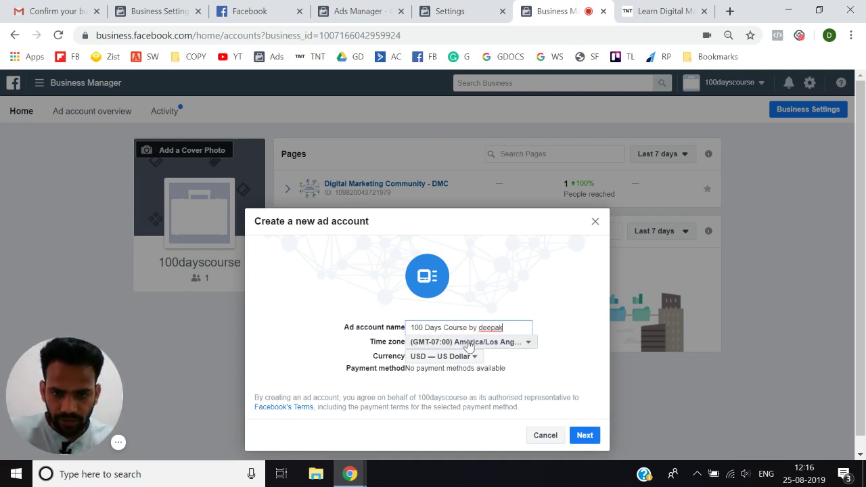
pyautogui.click(470, 347)
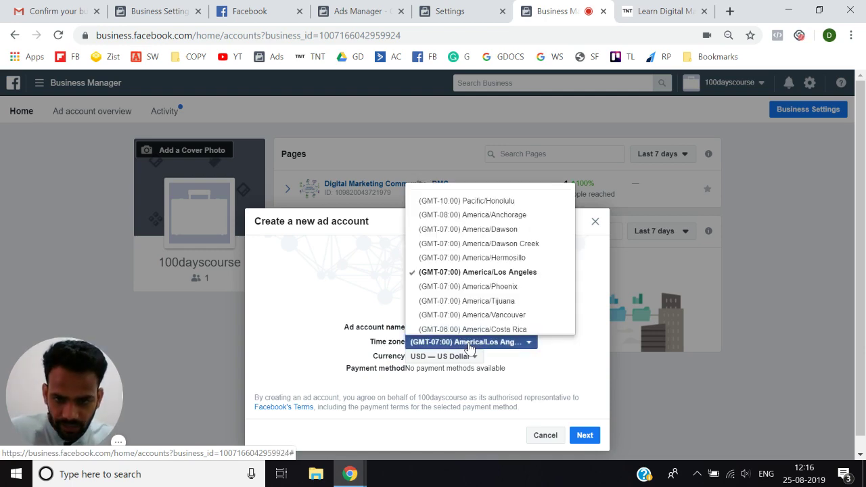
pyautogui.scroll(-5, 490, 316)
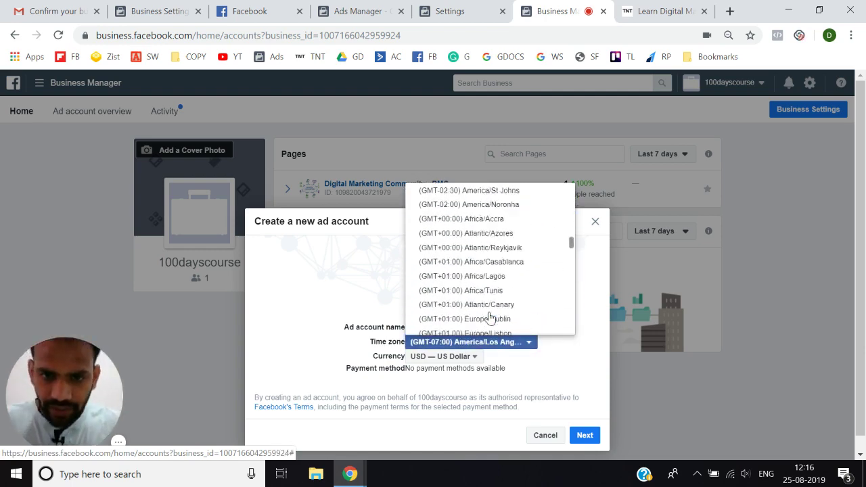
pyautogui.scroll(-8, 490, 317)
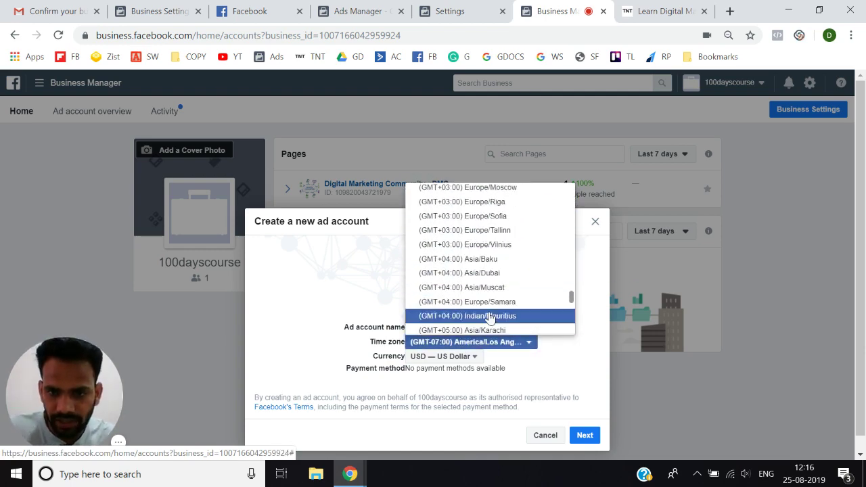
pyautogui.scroll(-3, 490, 316)
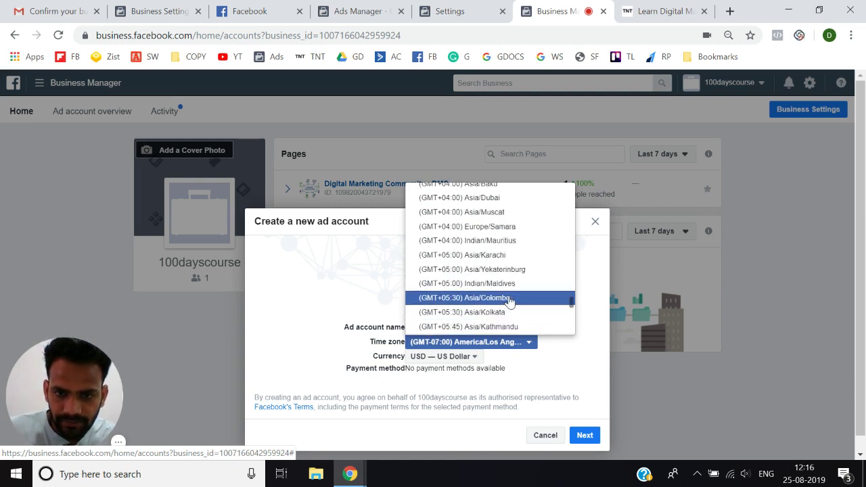
pyautogui.click(510, 303)
pyautogui.click(467, 357)
pyautogui.write('in')
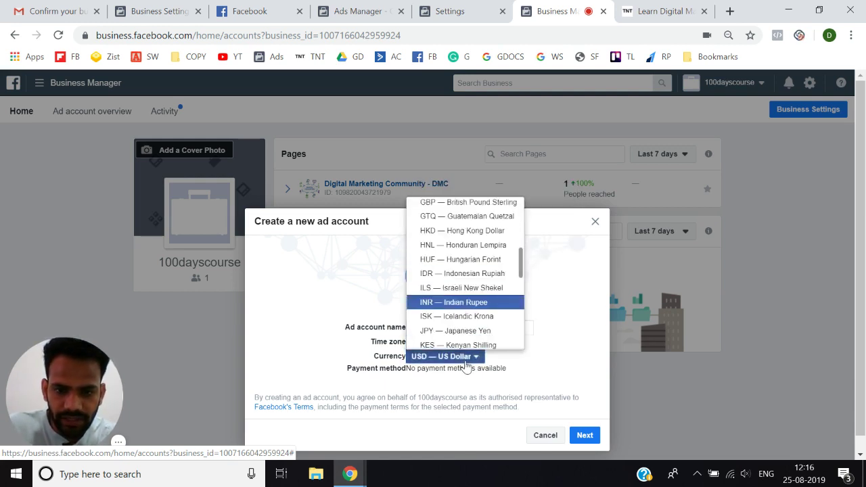
pyautogui.press('Return')
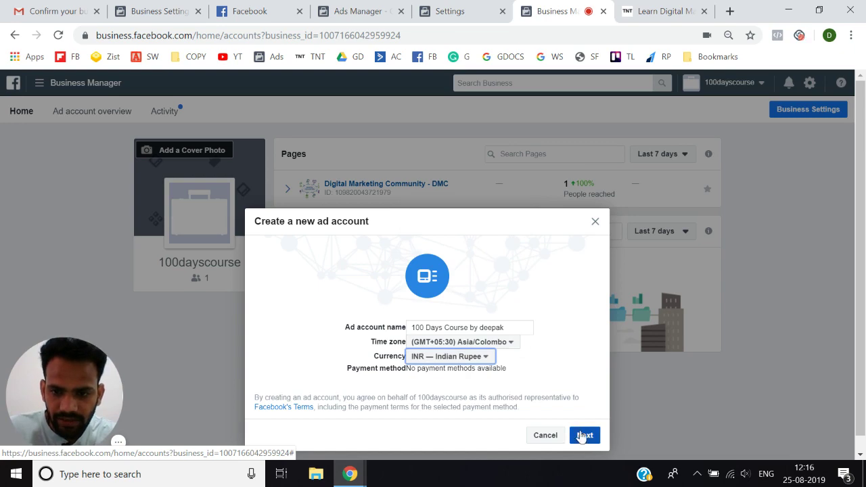
# Step: Mark the ad account as for My business and create it
pyautogui.click(583, 435)
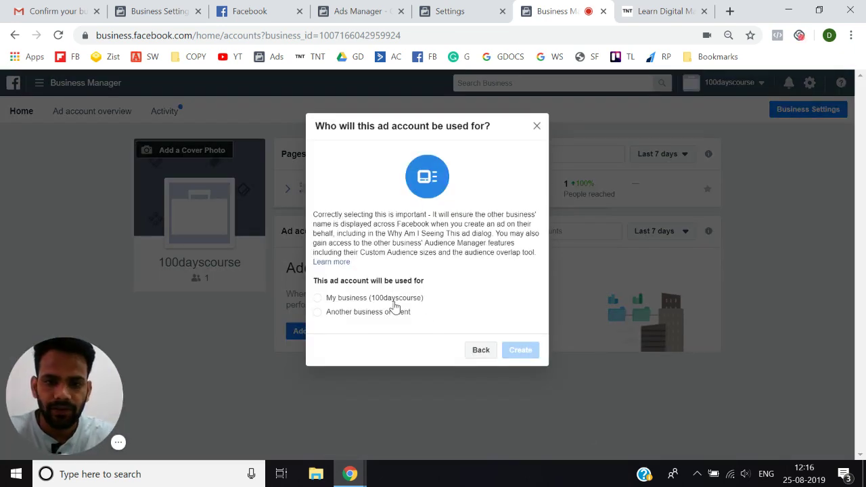
pyautogui.click(389, 304)
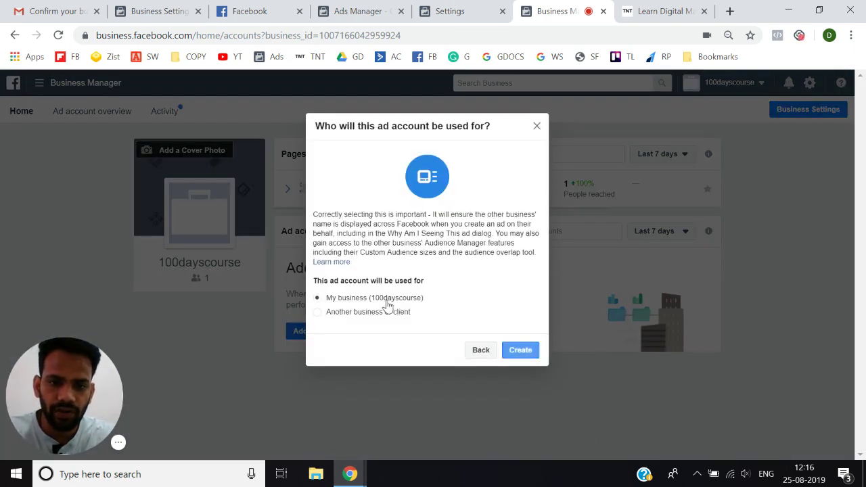
pyautogui.click(520, 350)
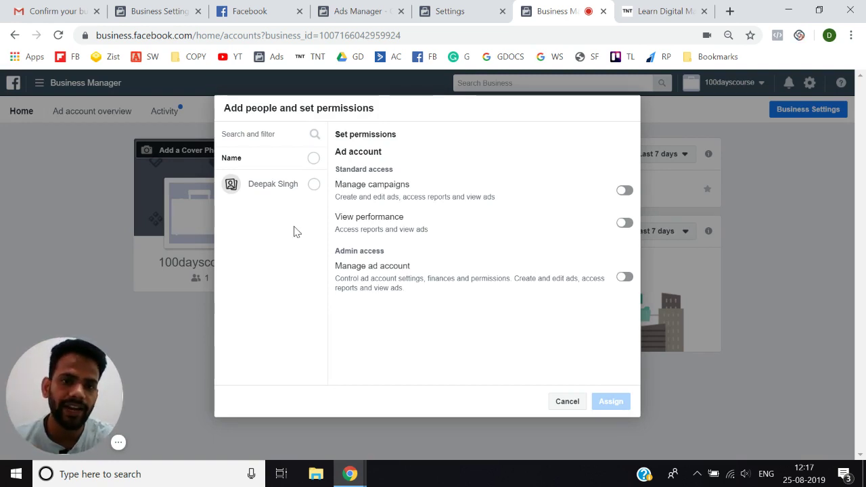
# Step: Assign the sole team member Manage ad account access, close the confirmation, and reload Business Manager
pyautogui.click(314, 186)
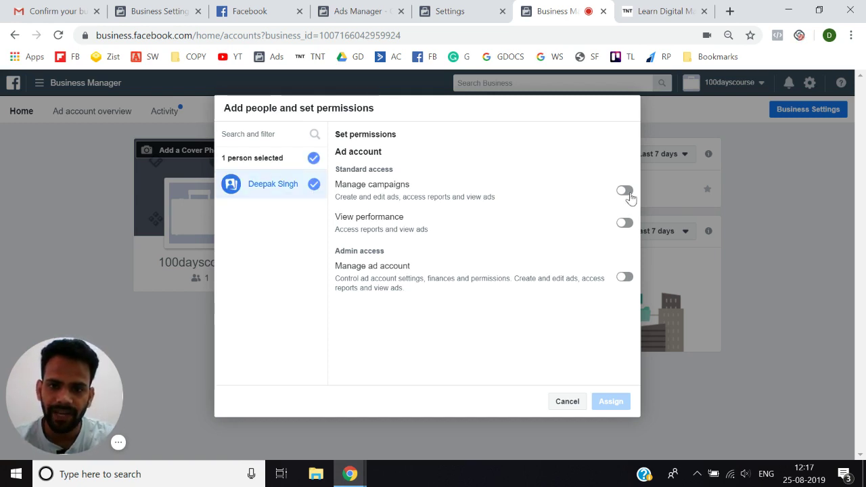
pyautogui.click(627, 194)
pyautogui.click(626, 279)
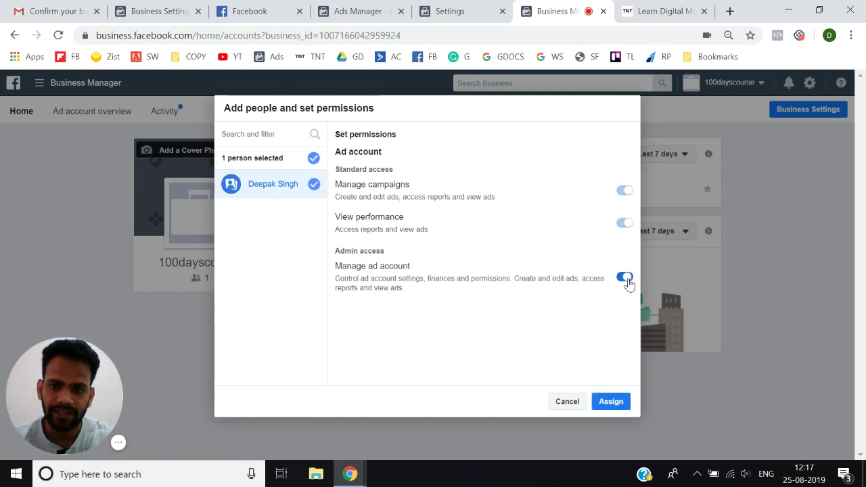
pyautogui.click(612, 403)
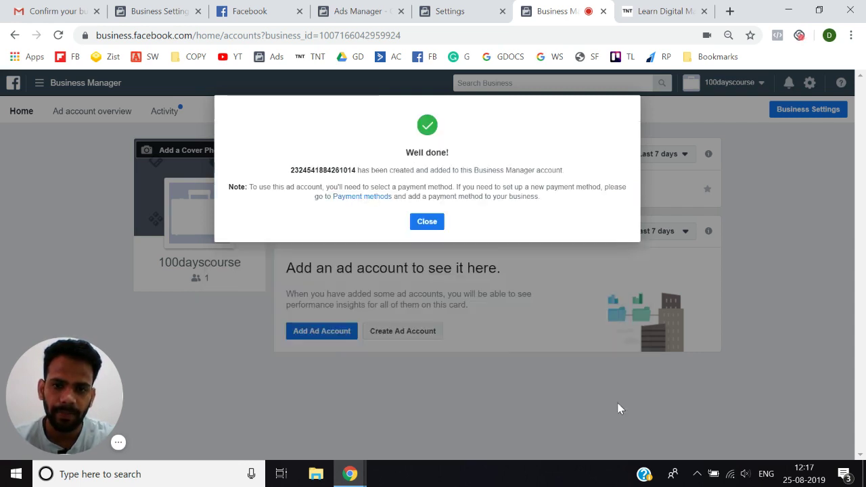
pyautogui.click(430, 223)
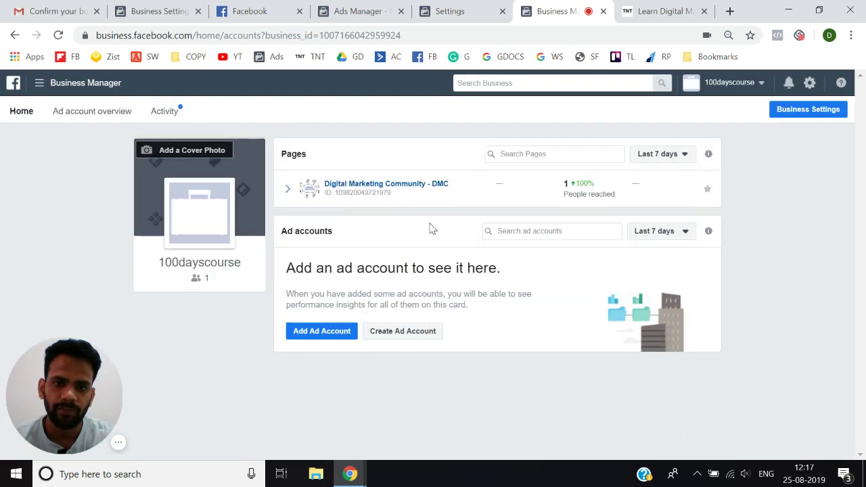
pyautogui.click(59, 36)
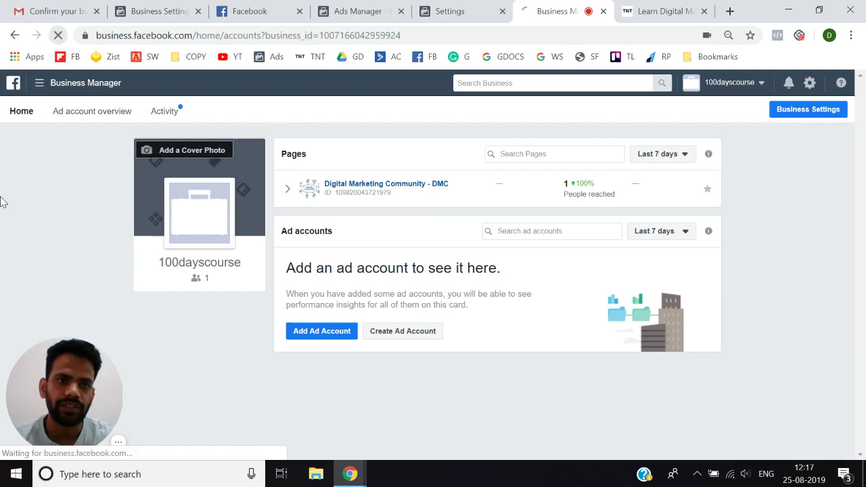
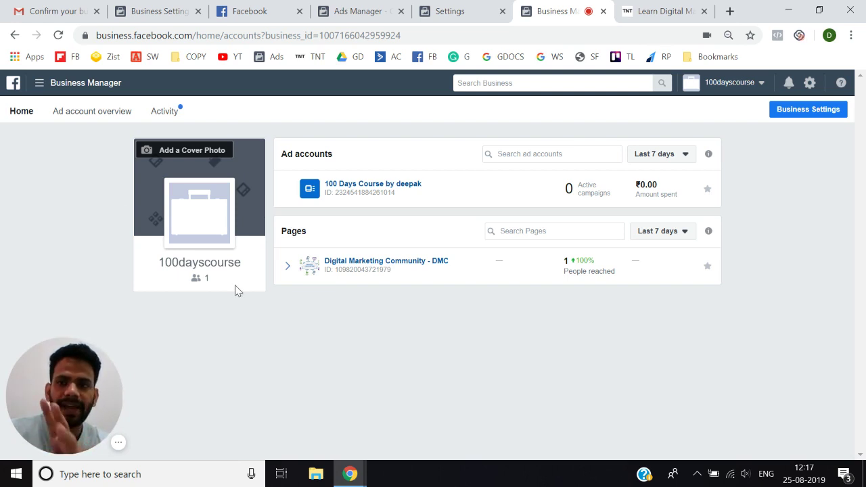
# Step: Go to Business Settings and start adding a new person on the People page
pyautogui.click(798, 115)
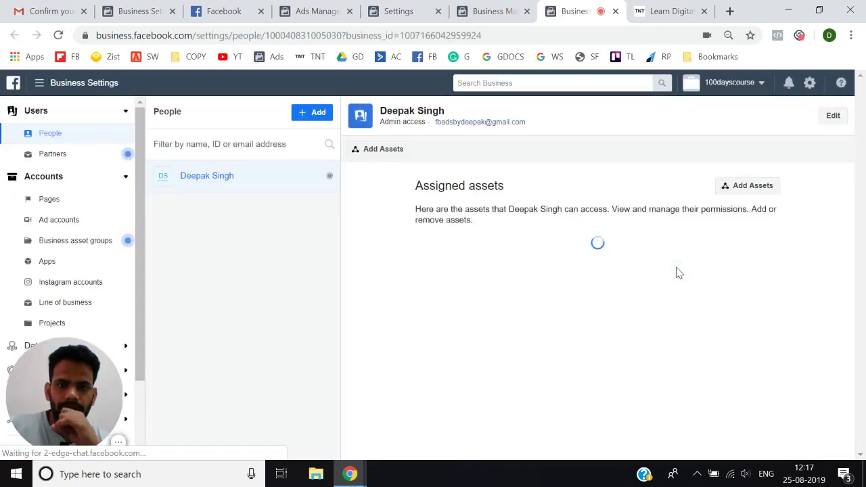
pyautogui.click(307, 115)
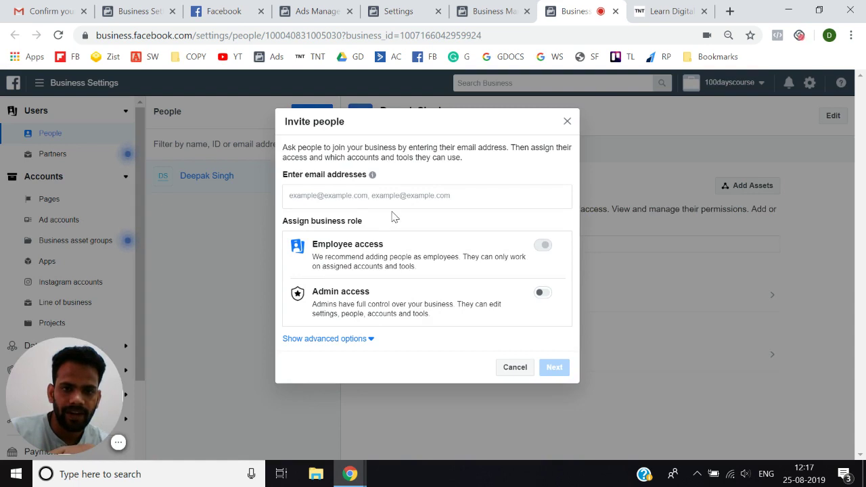
# Step: Enter the invitee's email address and leave Admin access switched off
pyautogui.click(372, 200)
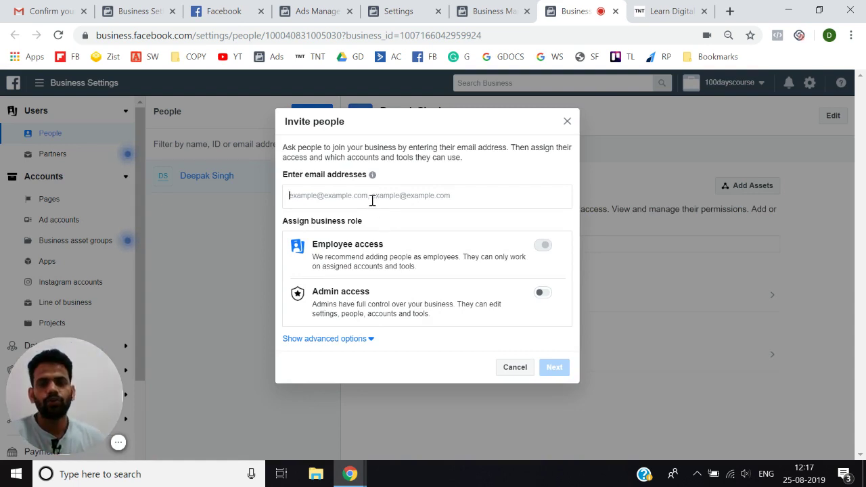
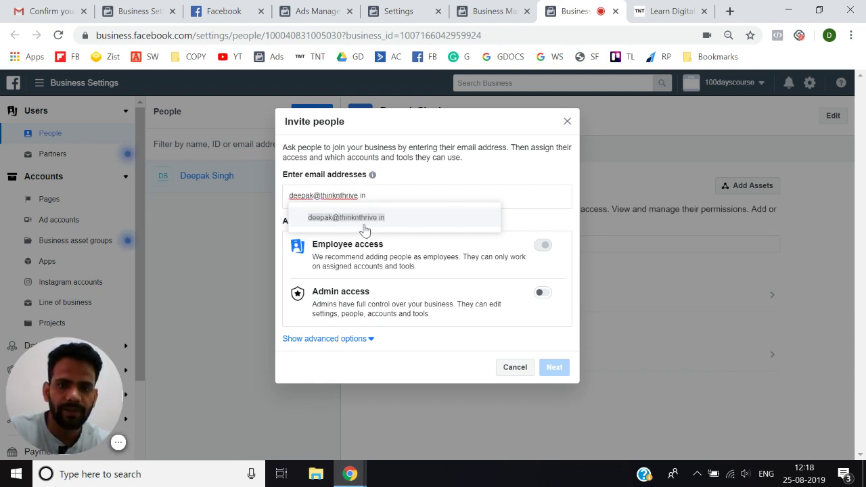
pyautogui.click(362, 218)
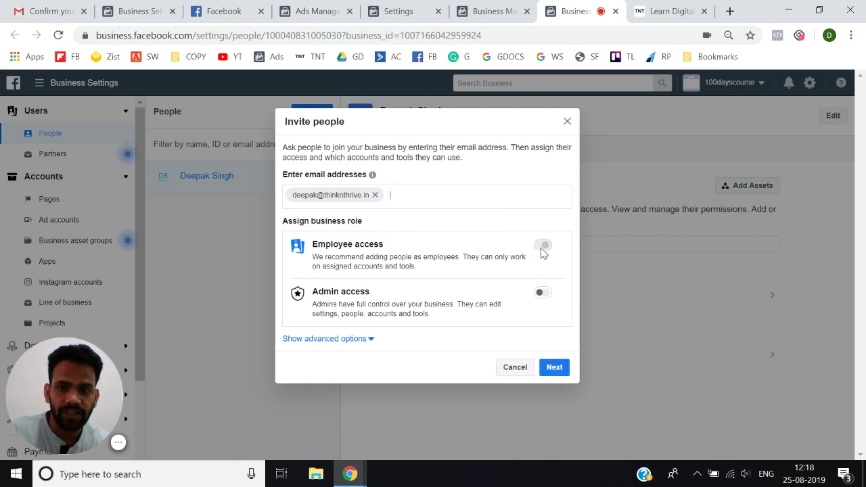
pyautogui.click(543, 294)
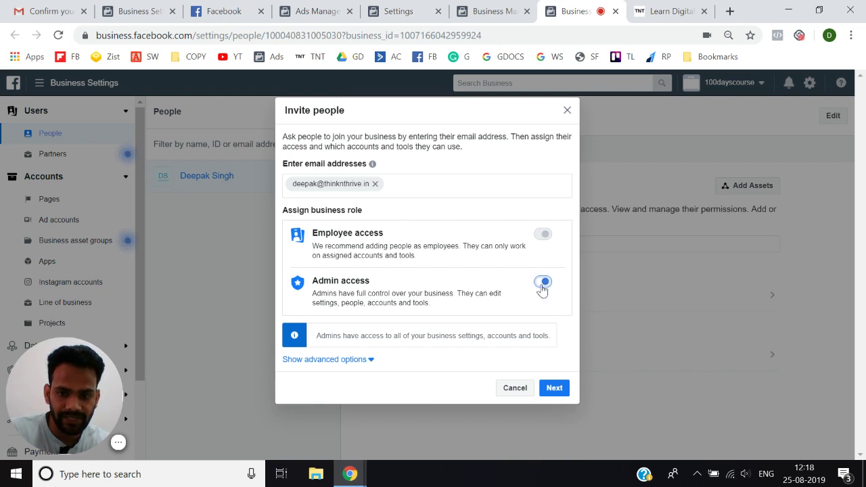
pyautogui.click(541, 287)
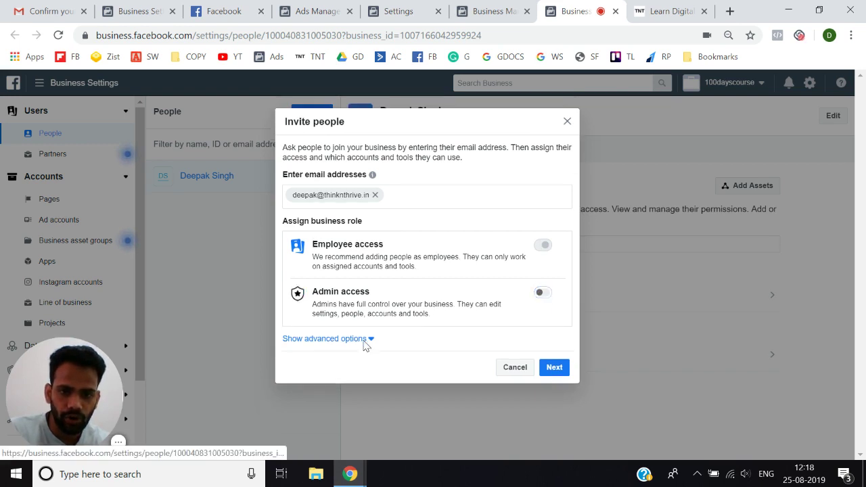
# Step: Under advanced options, leave the Finance analyst role switched off
pyautogui.click(364, 342)
pyautogui.scroll(-1, 464, 338)
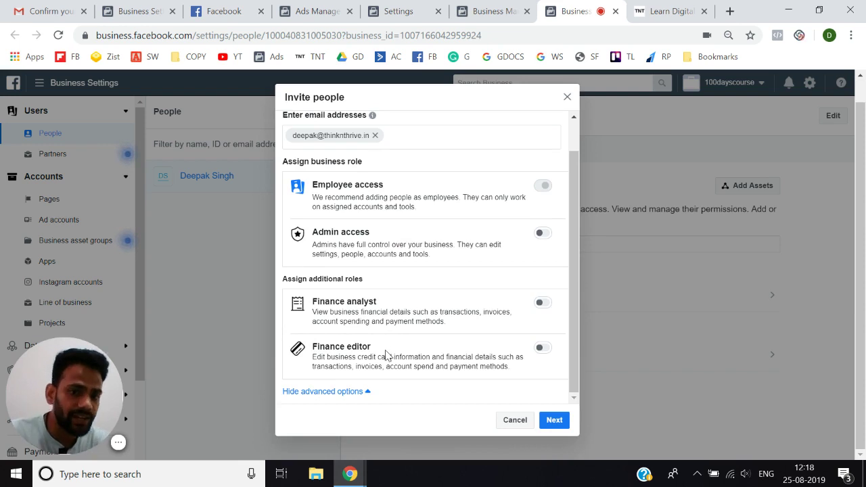
pyautogui.scroll(1, 386, 355)
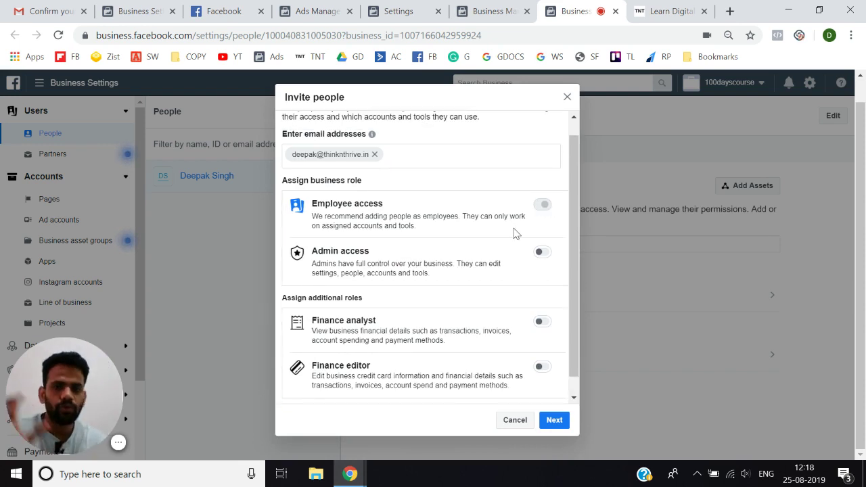
pyautogui.scroll(-1, 443, 357)
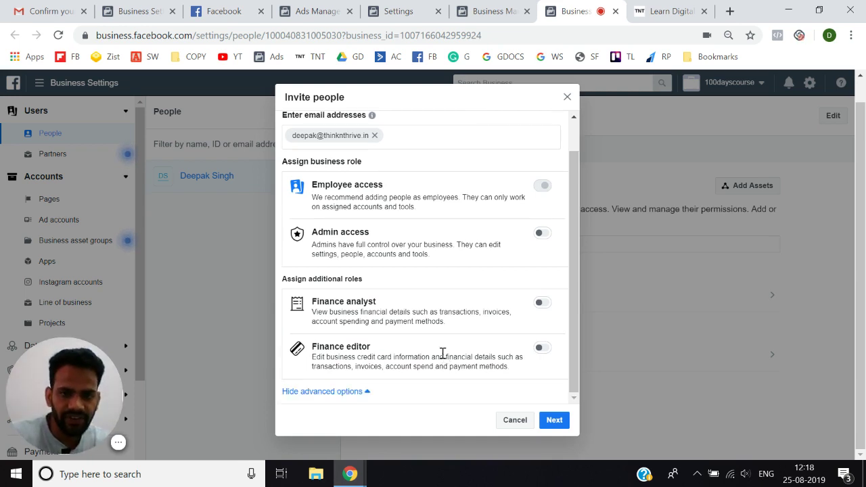
pyautogui.click(541, 304)
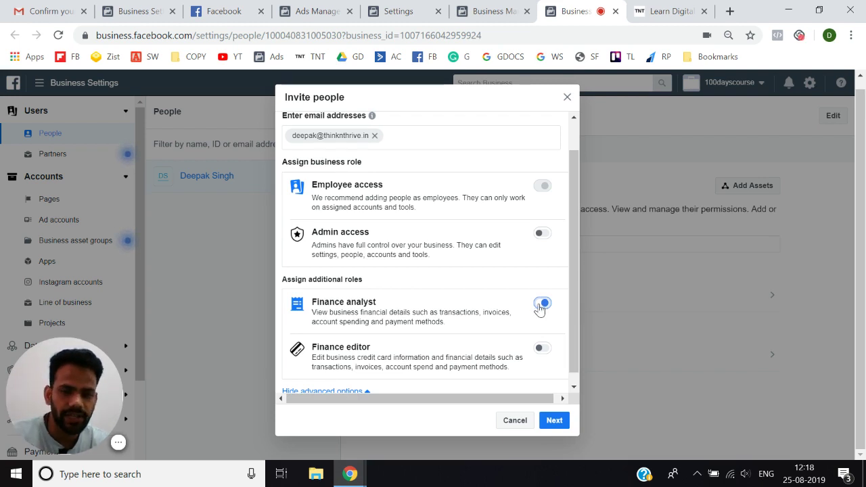
pyautogui.scroll(-1, 539, 311)
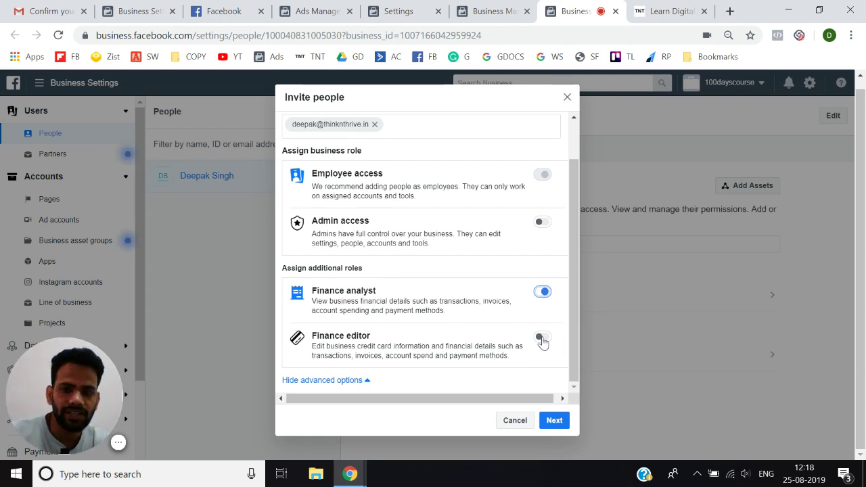
pyautogui.click(543, 291)
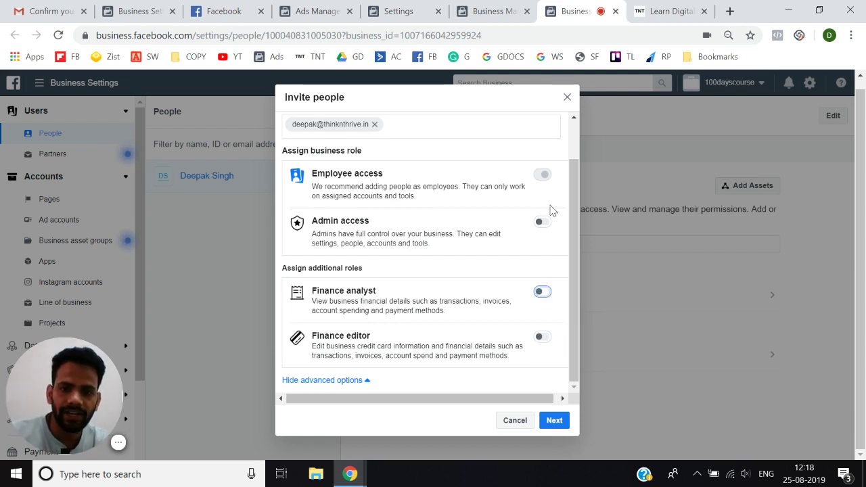
# Step: Share the Digital Marketing Community Page and the 100 Days Course ad account with the invitee
pyautogui.click(553, 420)
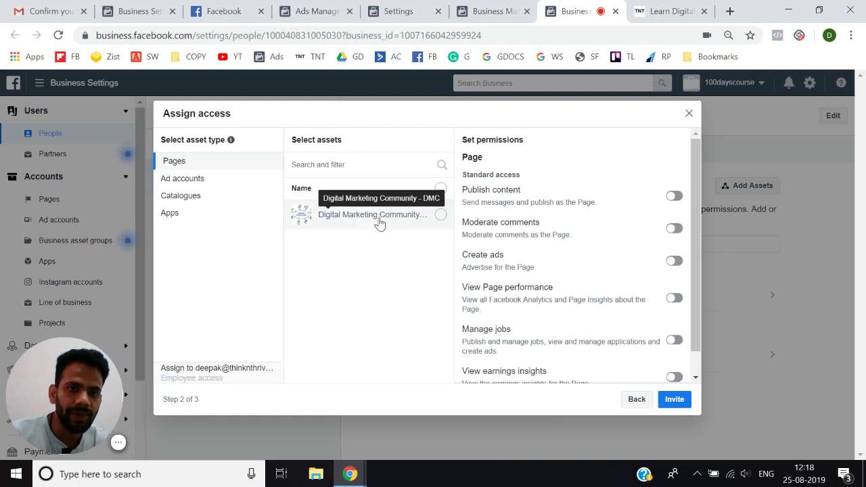
pyautogui.click(441, 216)
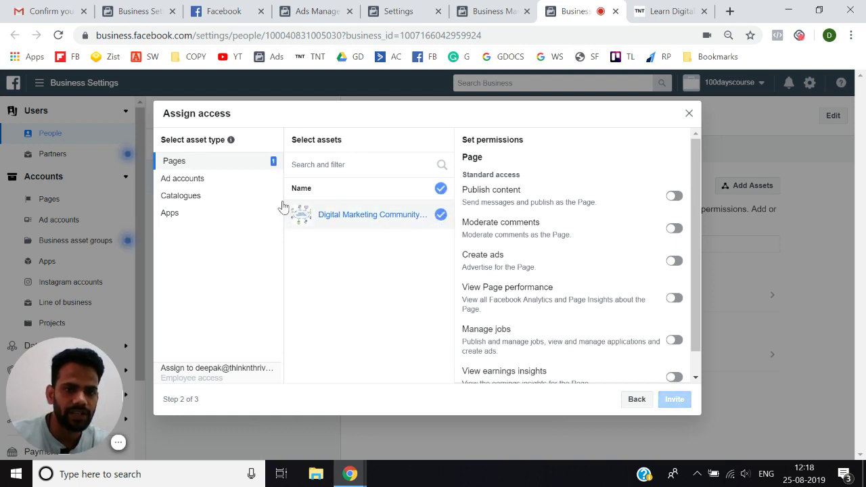
pyautogui.click(209, 182)
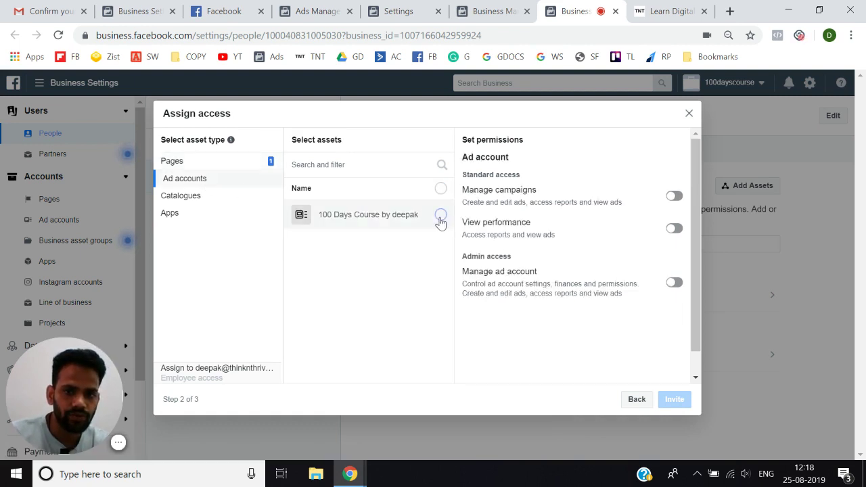
pyautogui.click(441, 216)
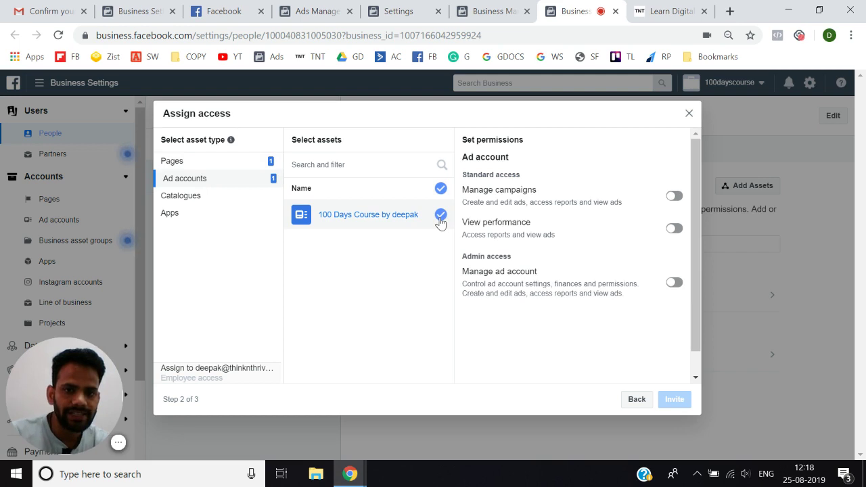
# Step: Review the Page, ad account and Catalogues selections, then show the Page's permissions
pyautogui.click(205, 167)
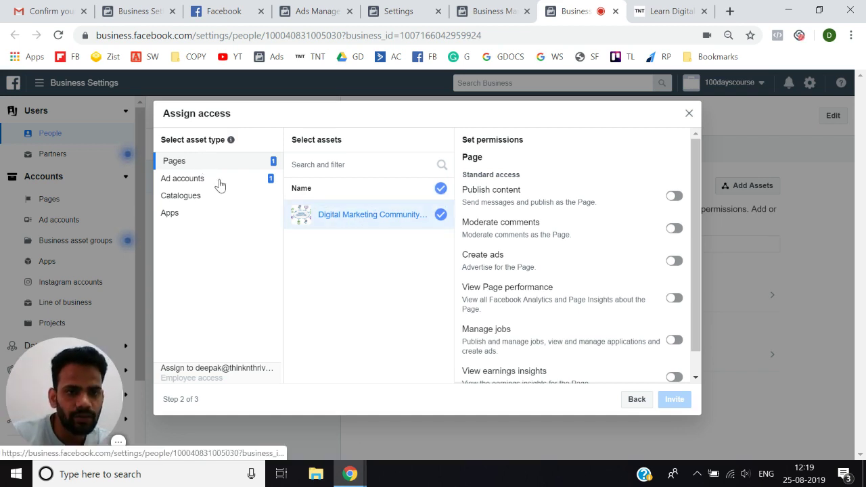
pyautogui.click(218, 181)
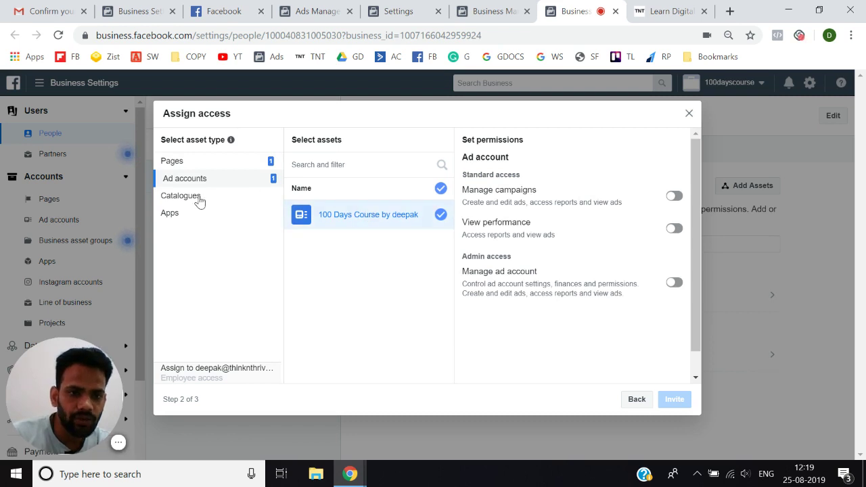
pyautogui.click(199, 200)
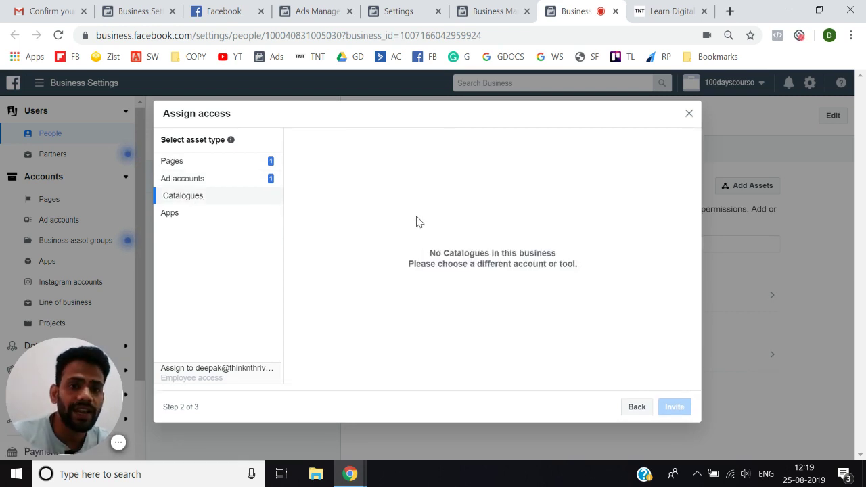
pyautogui.click(211, 182)
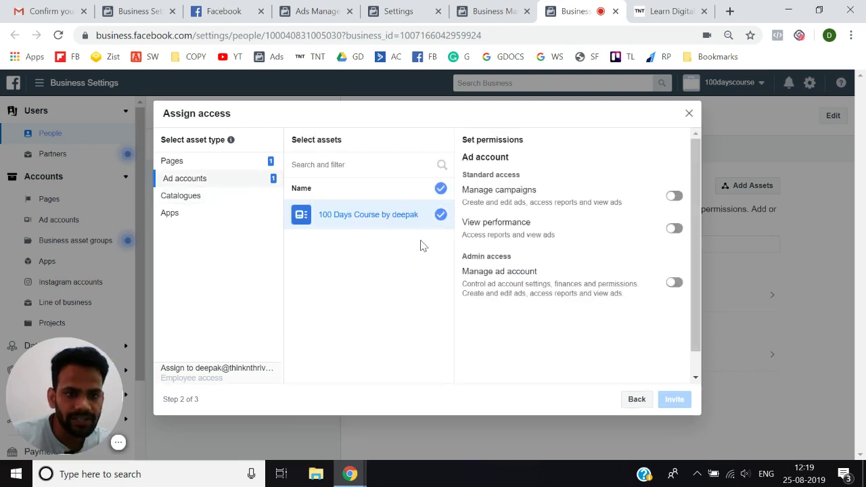
pyautogui.click(264, 165)
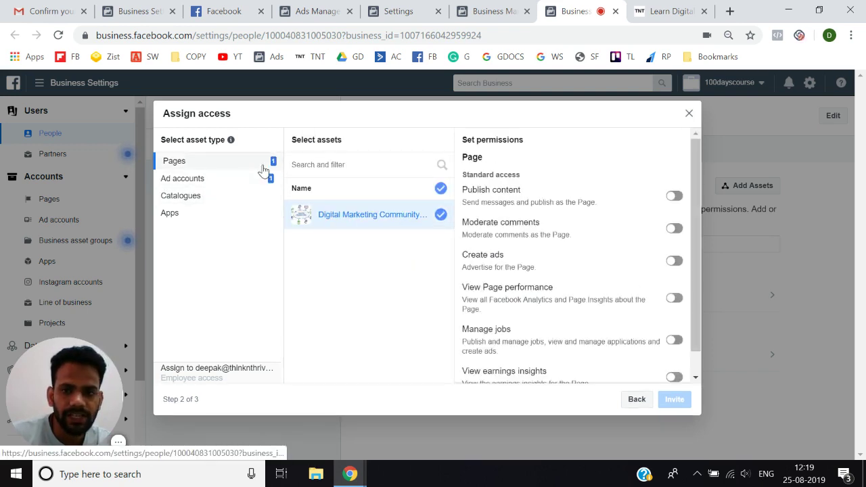
# Step: Grant the invitee Create ads permission on the Digital Marketing Community Page
pyautogui.scroll(-2, 538, 247)
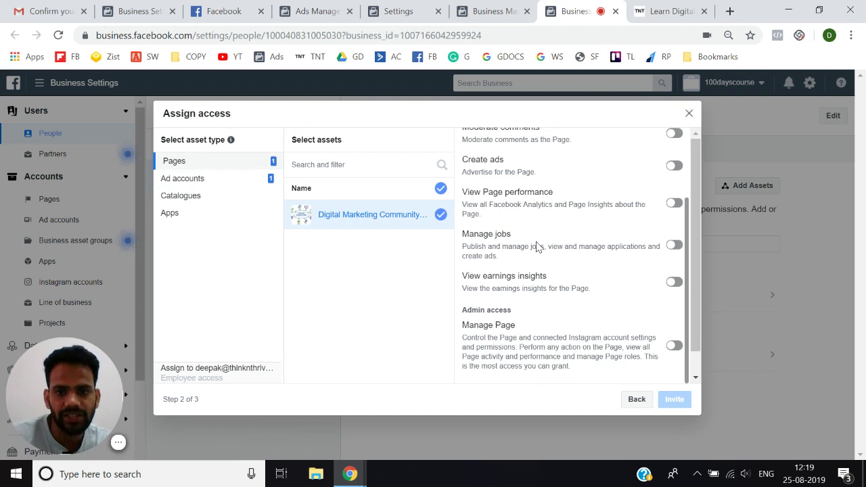
pyautogui.scroll(2, 538, 247)
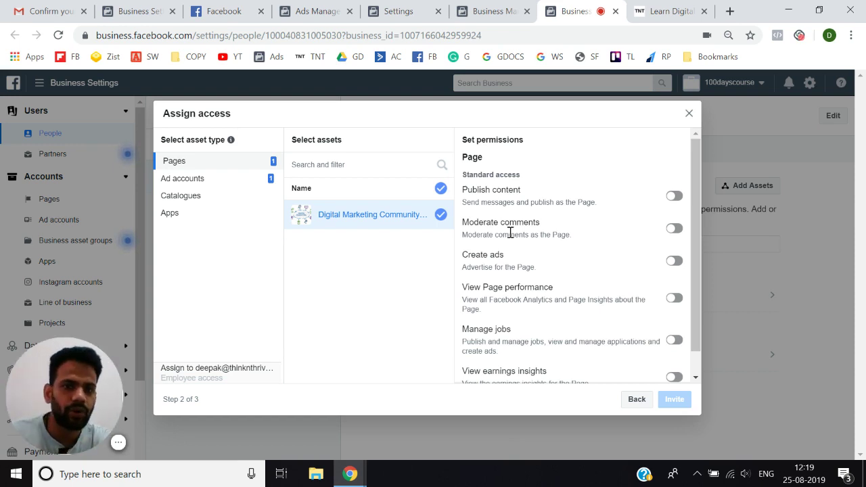
pyautogui.scroll(-1, 510, 233)
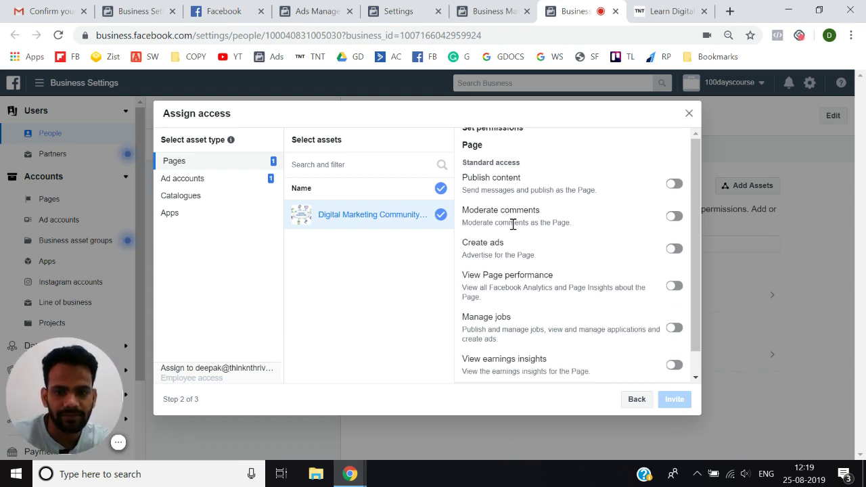
pyautogui.click(671, 248)
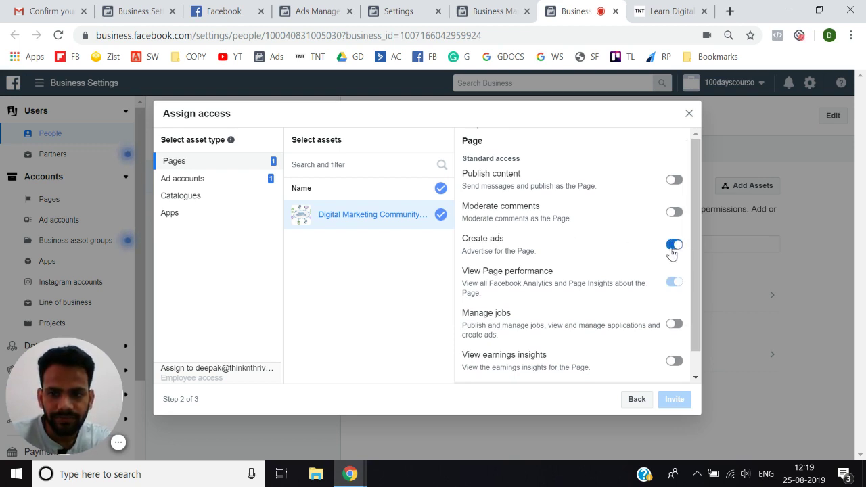
pyautogui.scroll(-3, 672, 250)
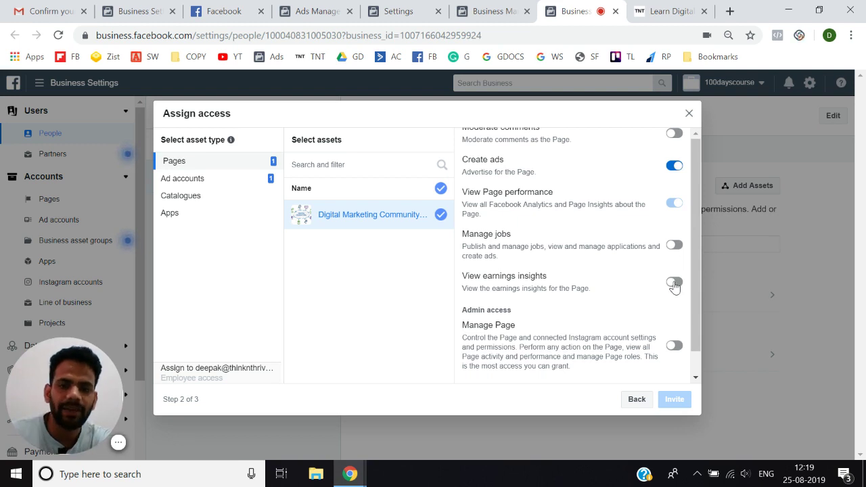
pyautogui.scroll(3, 601, 288)
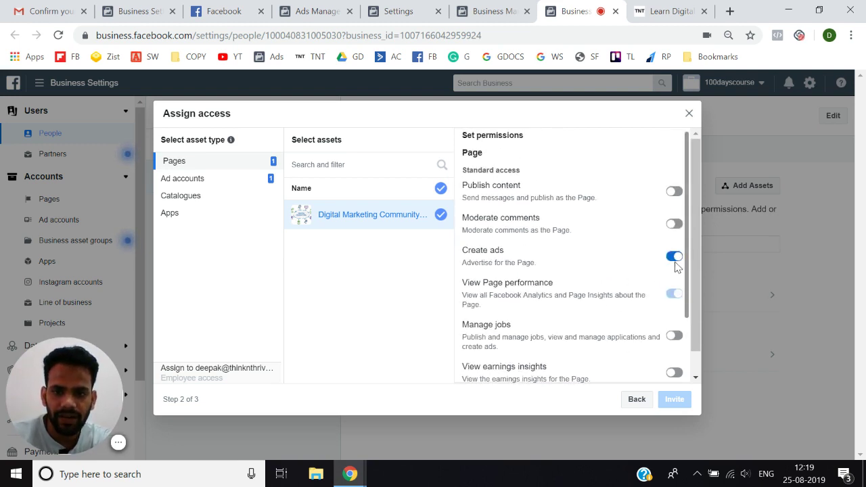
pyautogui.click(242, 181)
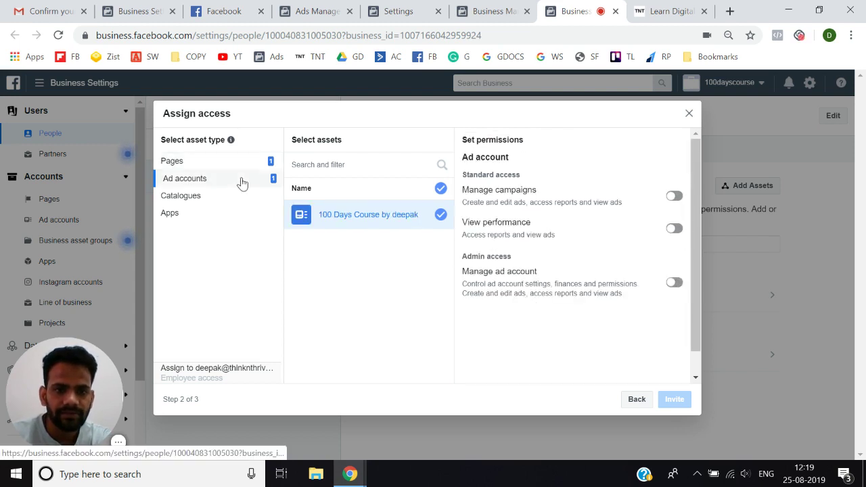
# Step: Give Manage campaigns on the 100 Days Course ad account and send the invitation
pyautogui.click(676, 196)
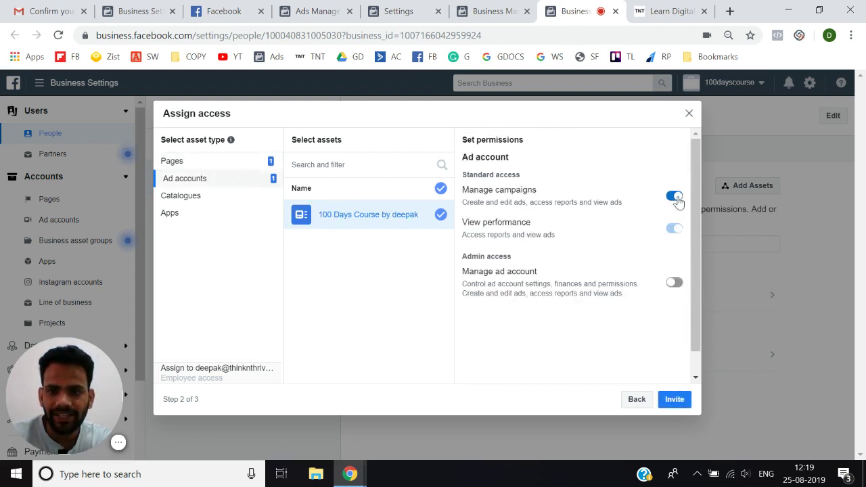
pyautogui.click(674, 399)
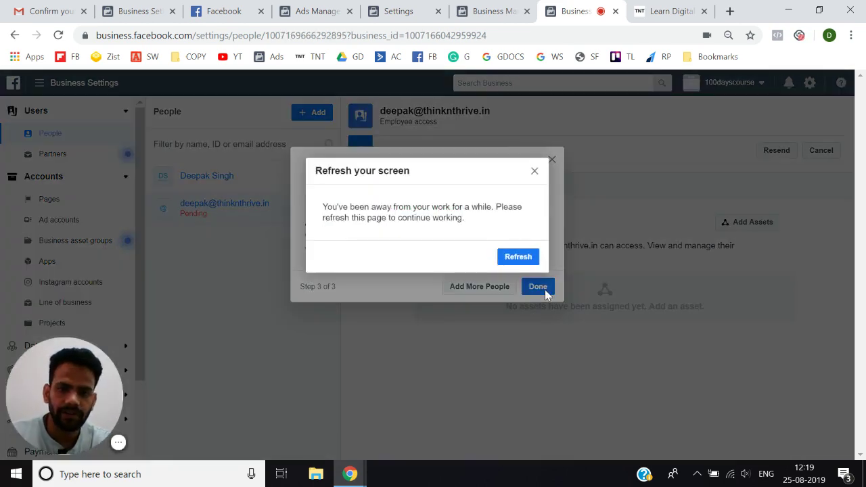
pyautogui.click(544, 290)
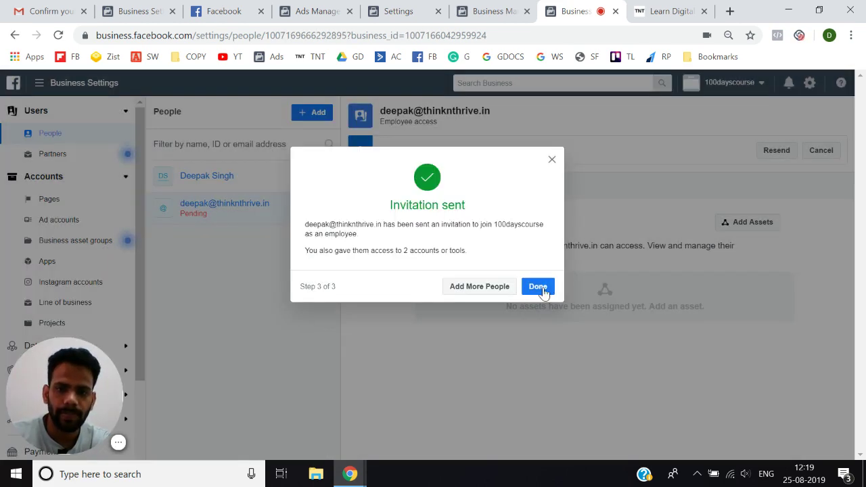
pyautogui.click(537, 287)
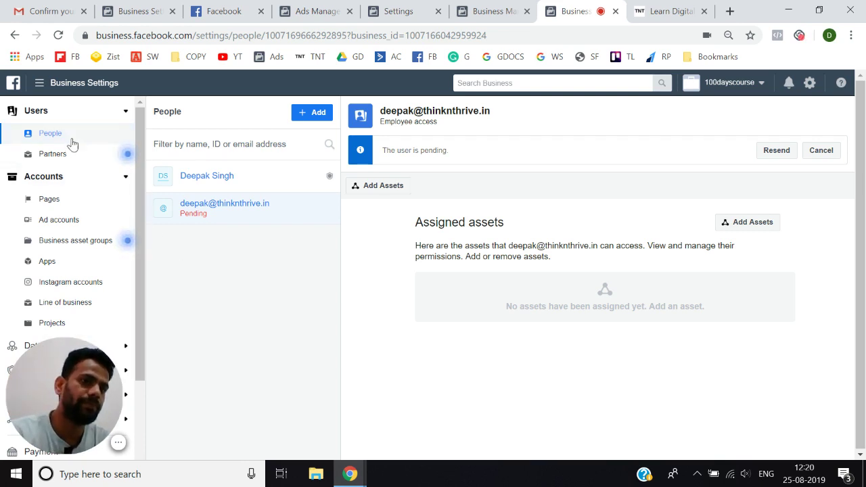
# Step: Dismiss a new Invite people form and return to the Business Manager home page
pyautogui.click(309, 115)
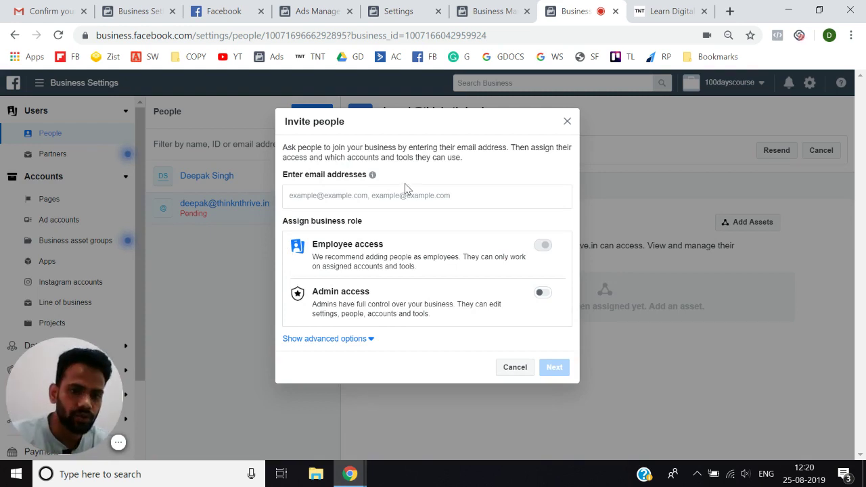
pyautogui.click(568, 122)
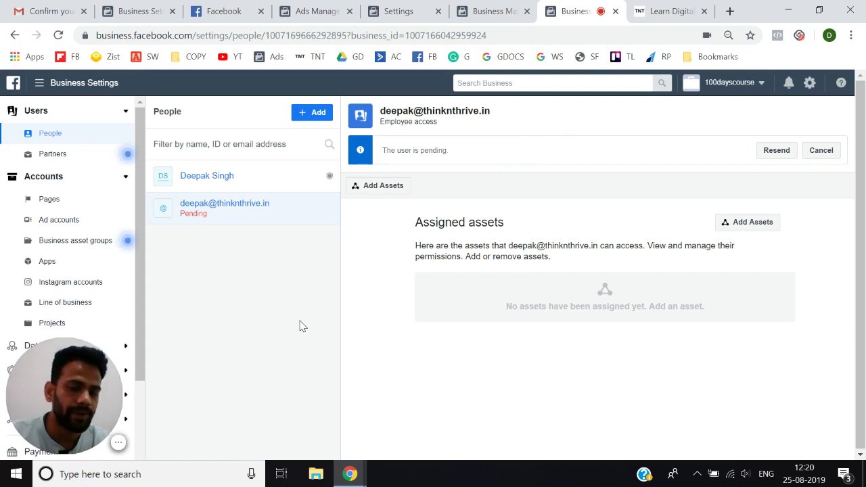
pyautogui.click(483, 8)
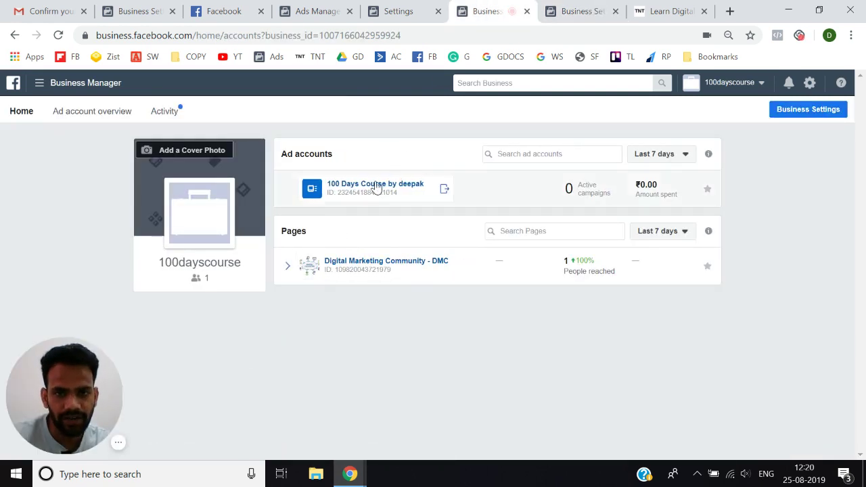
# Step: Open the 100 Days Course ad account in Ads Manager and close the duplicate login tab
pyautogui.click(376, 185)
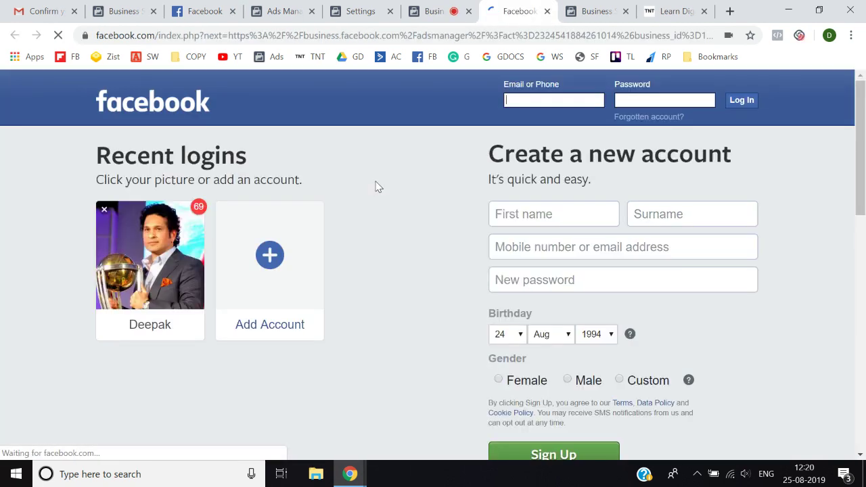
pyautogui.click(437, 9)
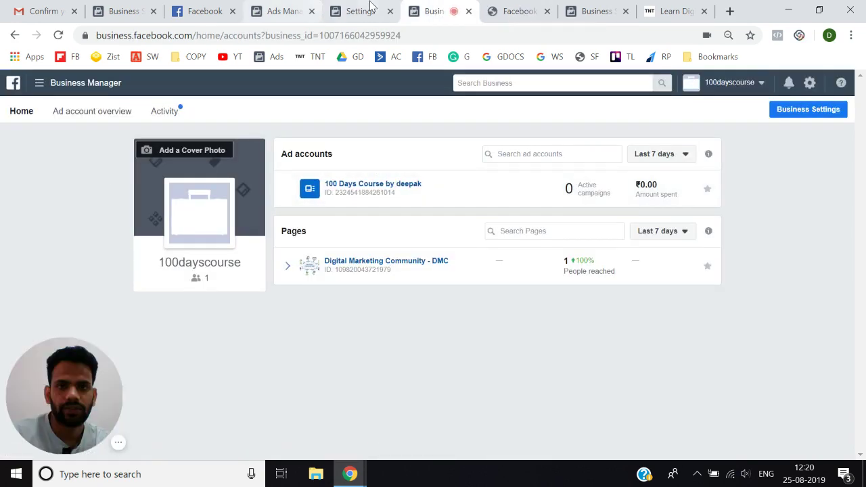
pyautogui.click(361, 10)
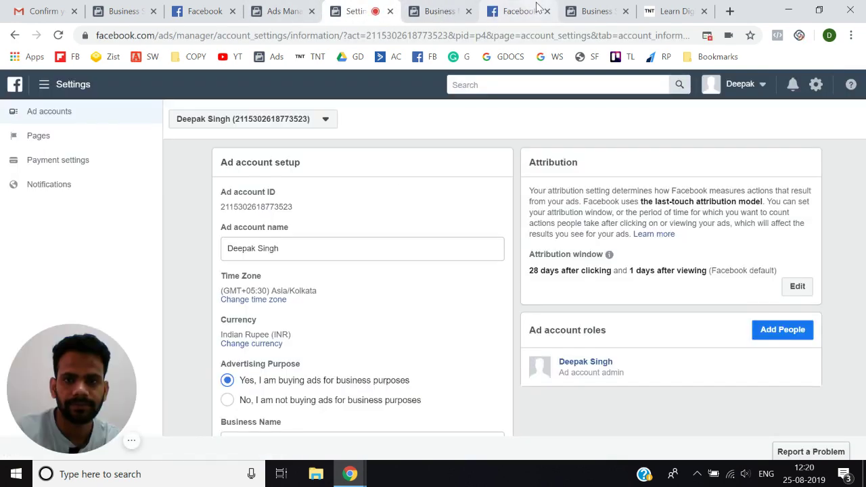
pyautogui.click(515, 10)
pyautogui.click(450, 10)
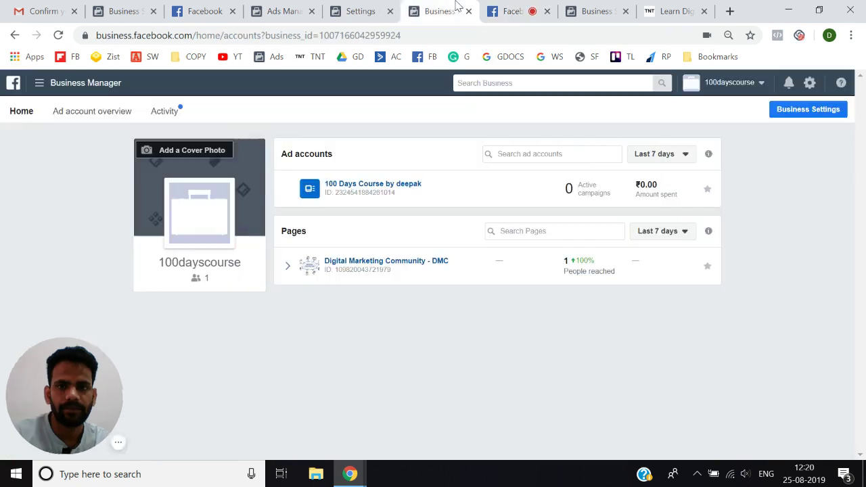
pyautogui.click(370, 184)
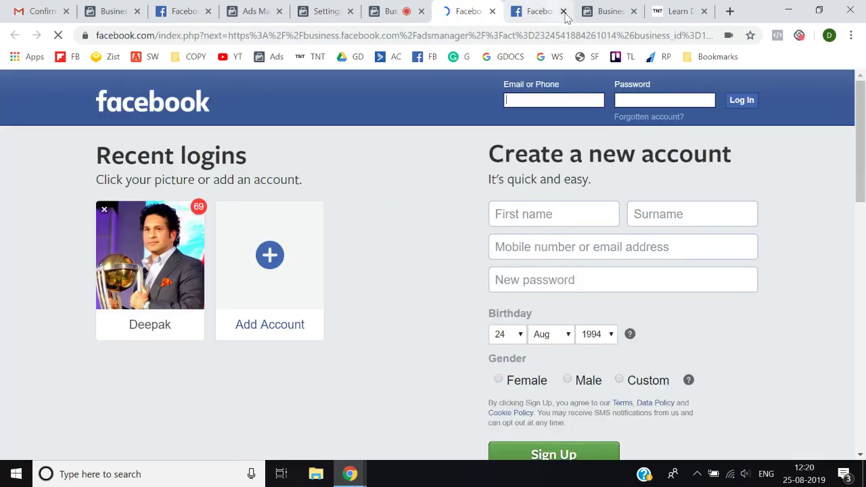
pyautogui.click(563, 12)
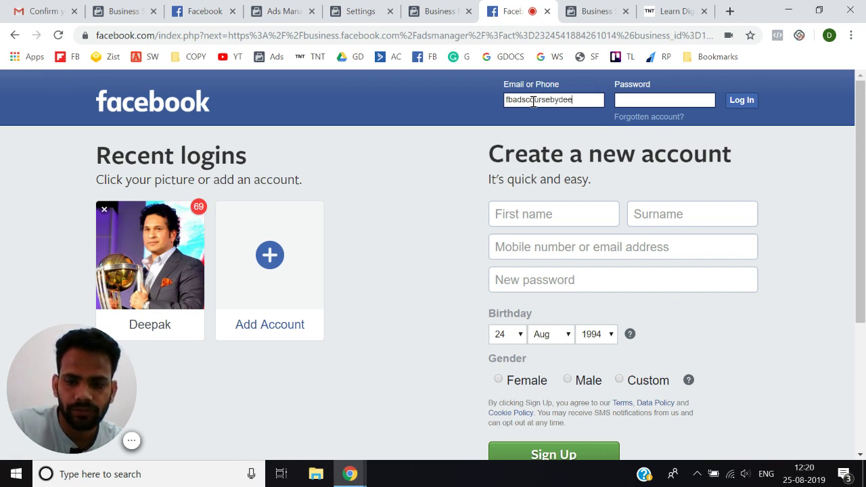
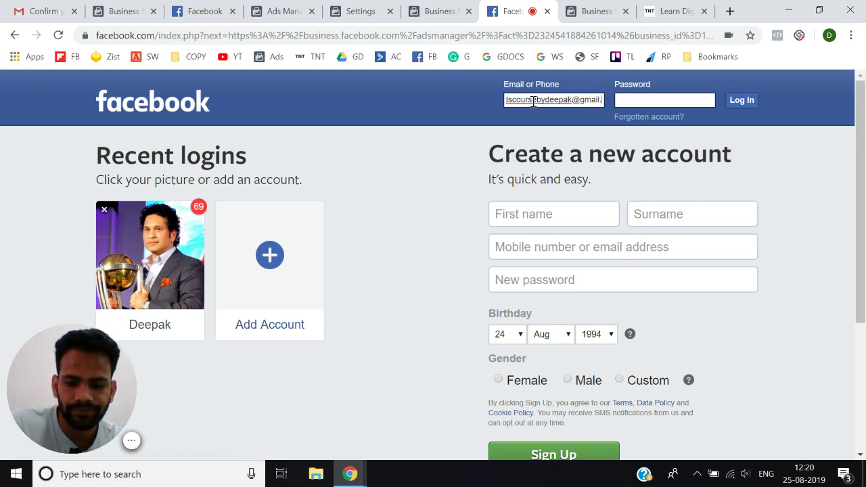
# Step: Try logging in with the account e-mail and password, then view Gmail's confirmation message
pyautogui.press('Tab')
pyautogui.write('•••')
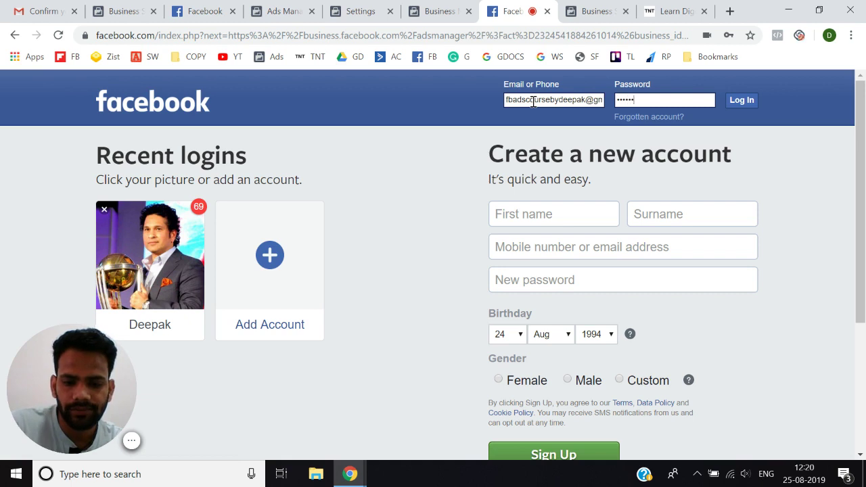
pyautogui.press('Return')
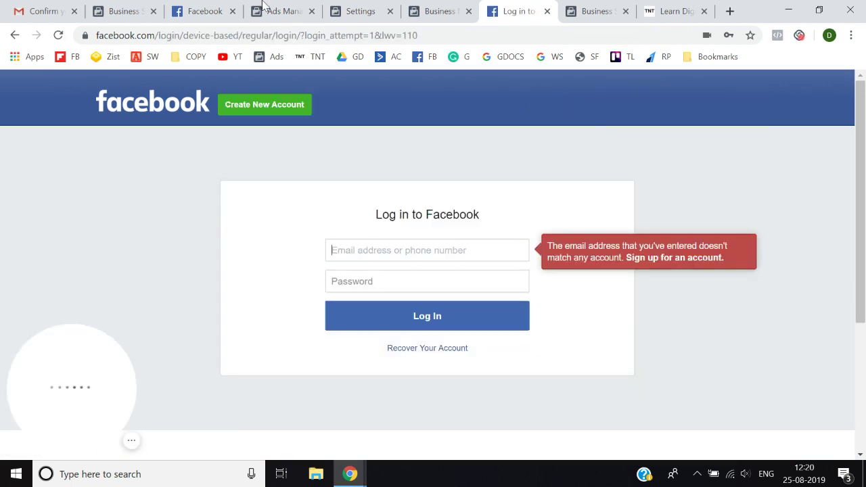
pyautogui.click(72, 8)
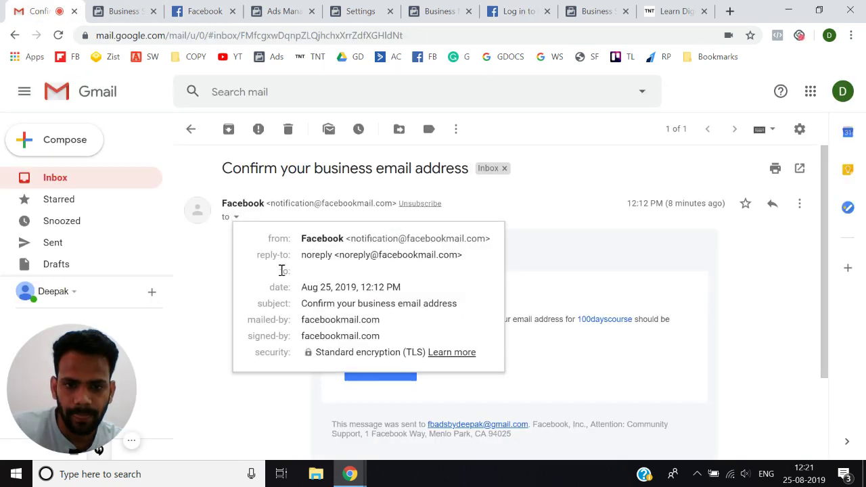
# Step: Sign in to Facebook with the business e-mail address and account password
pyautogui.click(844, 98)
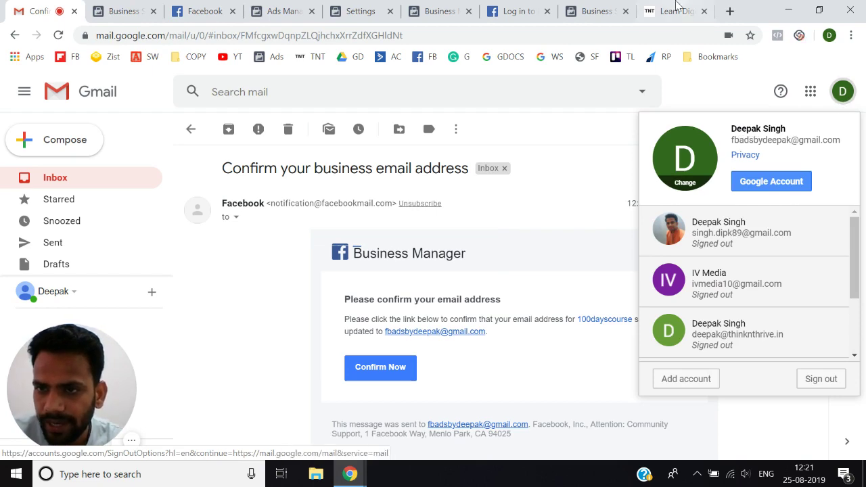
pyautogui.click(677, 11)
pyautogui.moveTo(585, 11); pyautogui.dragTo(504, 5)
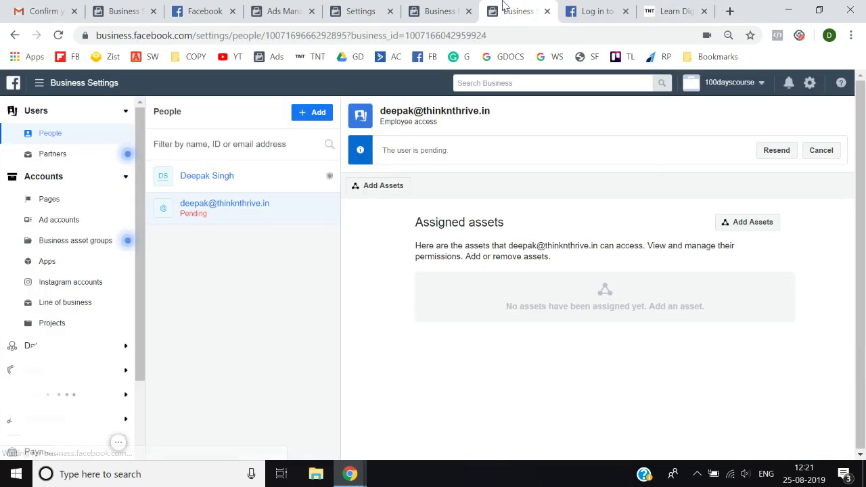
pyautogui.click(599, 6)
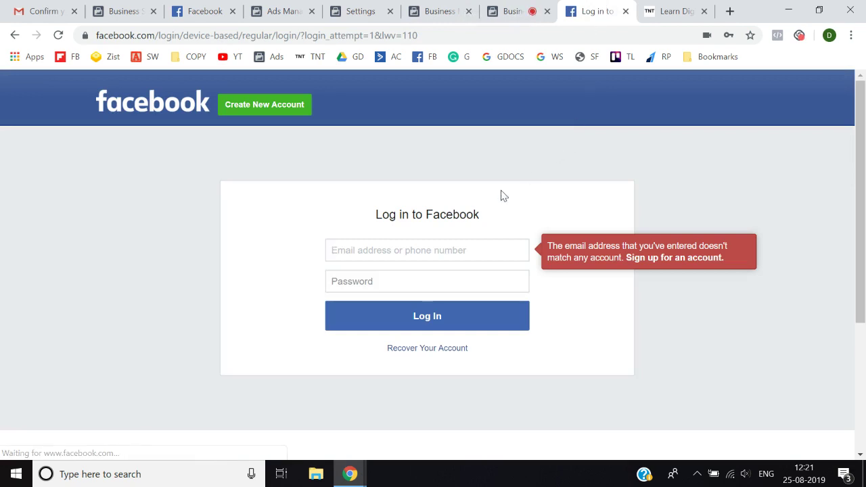
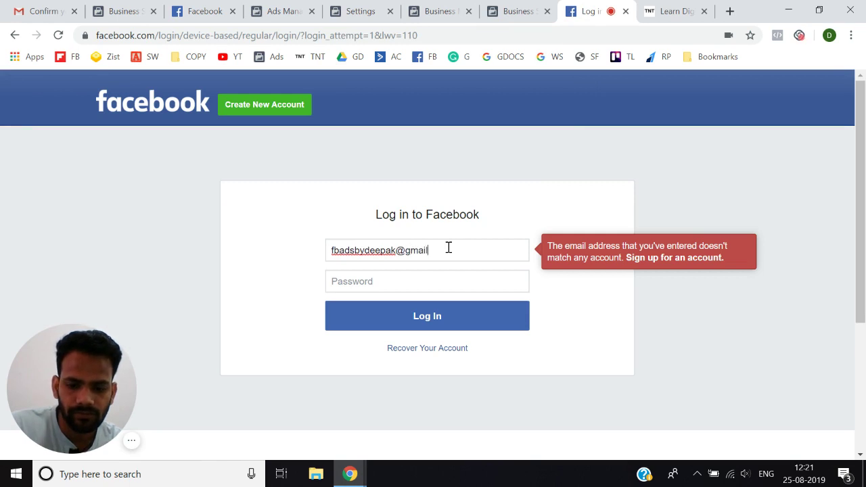
pyautogui.press('Tab')
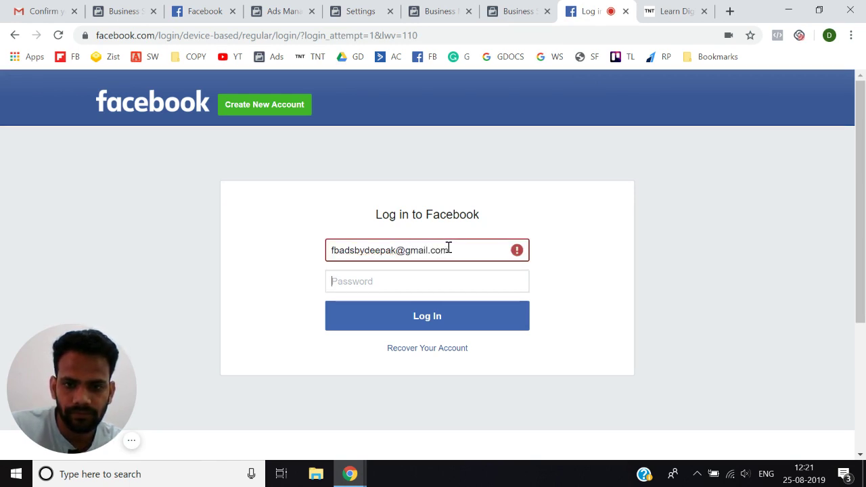
pyautogui.write('*********')
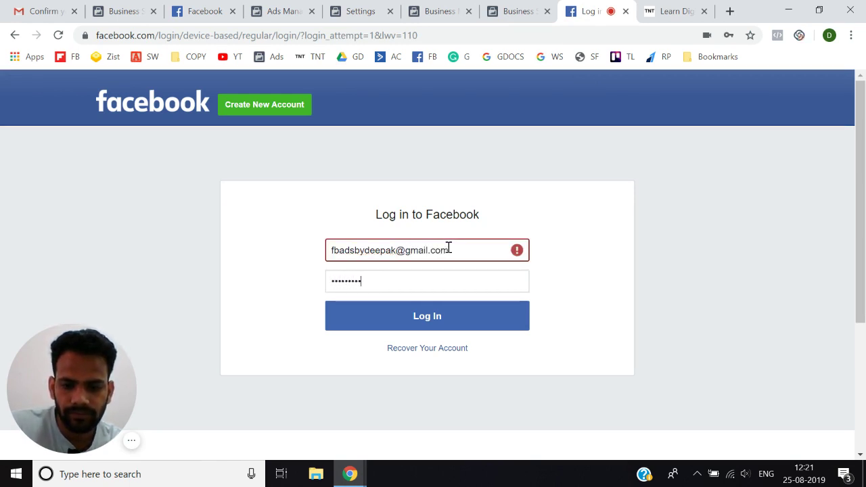
pyautogui.press('Return')
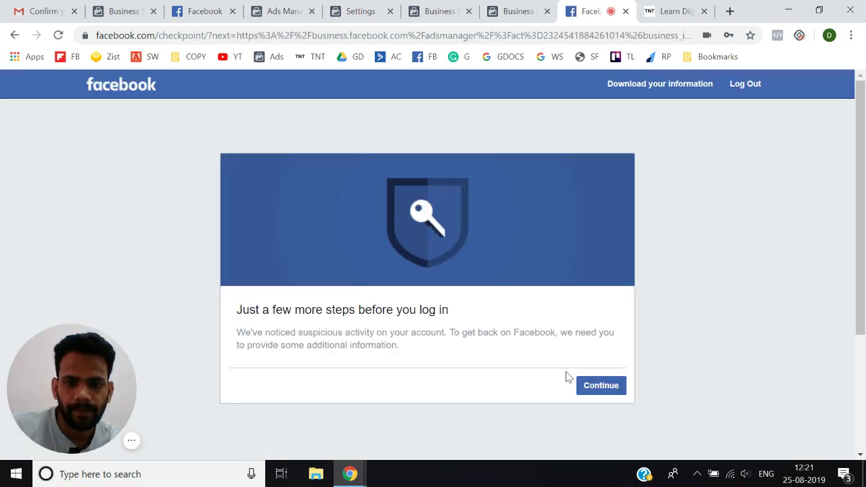
# Step: Get past the suspicious-activity notice by entering the security text code
pyautogui.click(603, 390)
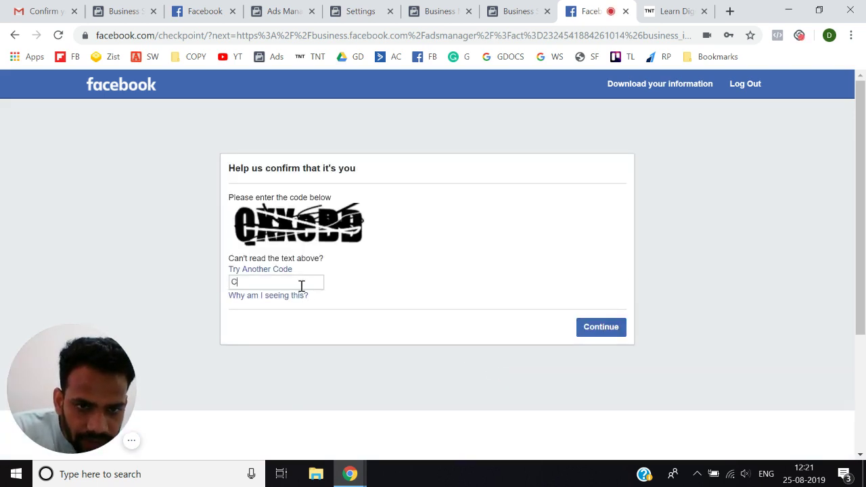
pyautogui.write('CXX')
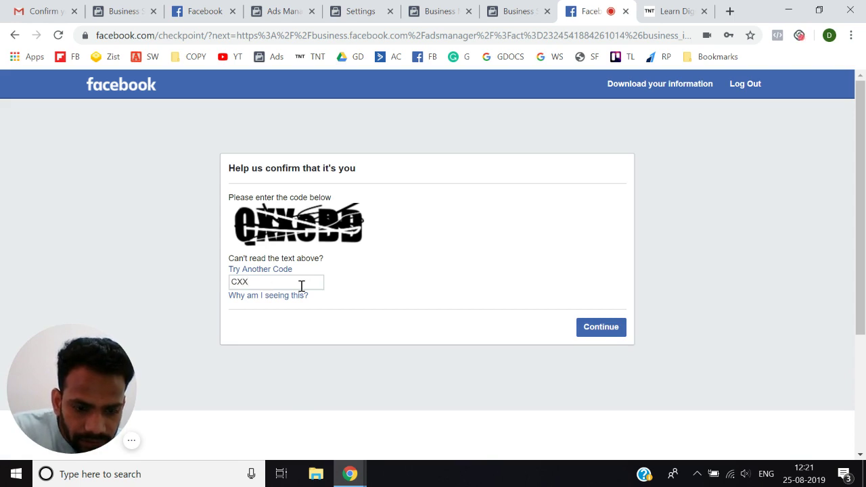
pyautogui.write('e')
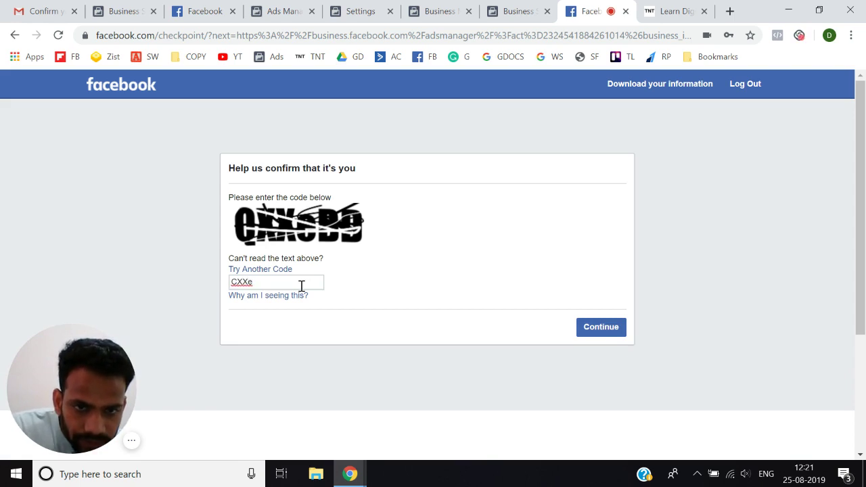
pyautogui.write('BD')
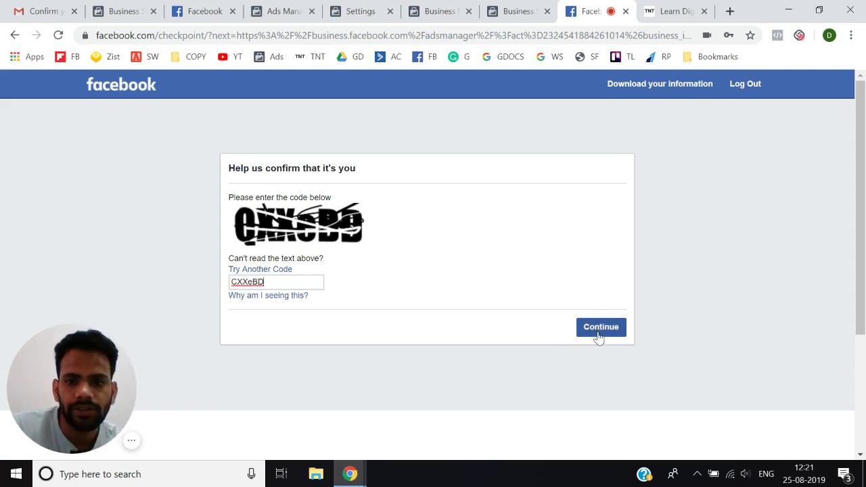
pyautogui.click(599, 327)
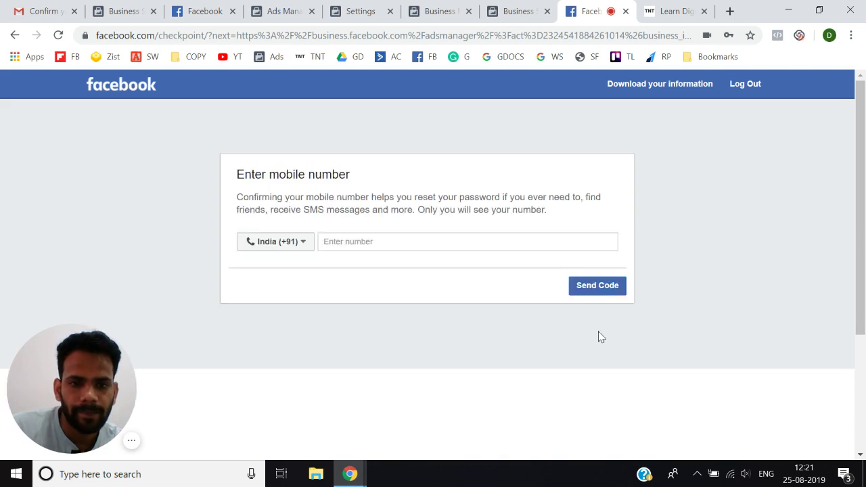
# Step: Enter the Think N Thrive contact mobile number and request a login code
pyautogui.click(399, 241)
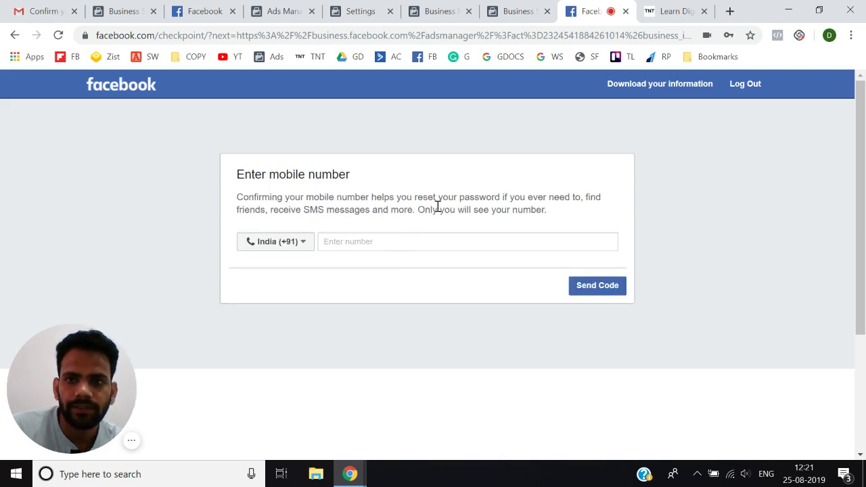
pyautogui.click(675, 11)
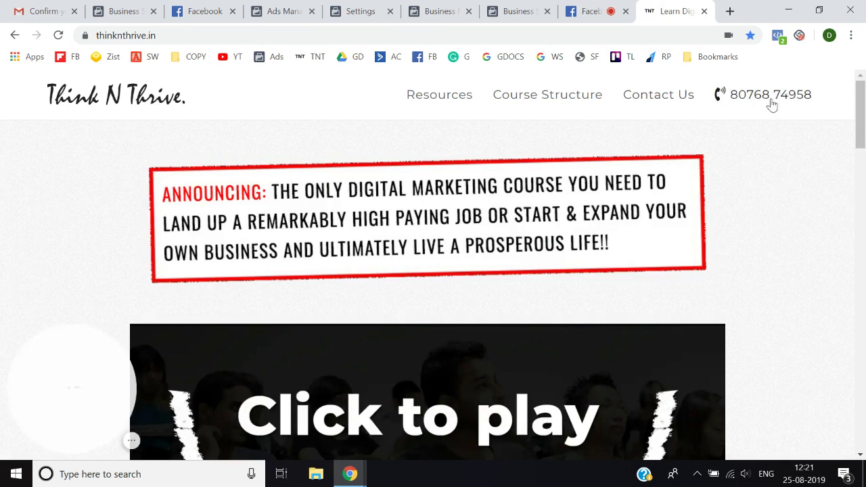
pyautogui.moveTo(829, 107); pyautogui.dragTo(807, 97)
pyautogui.click(517, 11)
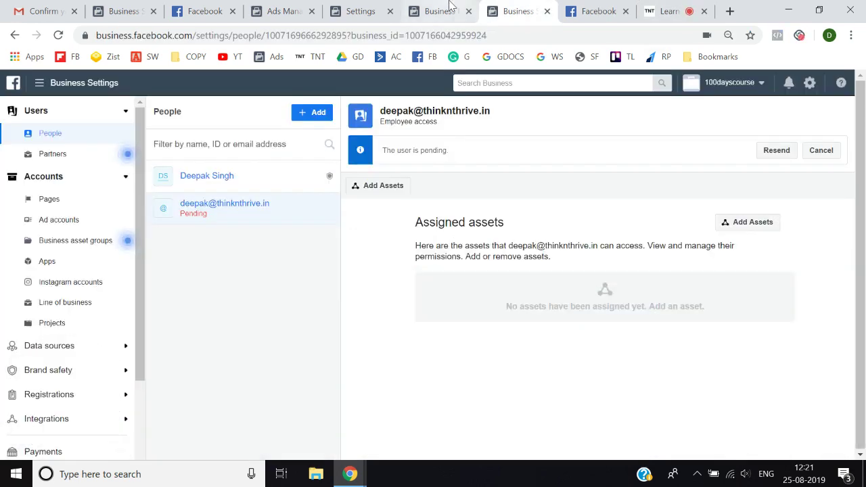
pyautogui.click(448, 8)
pyautogui.click(586, 11)
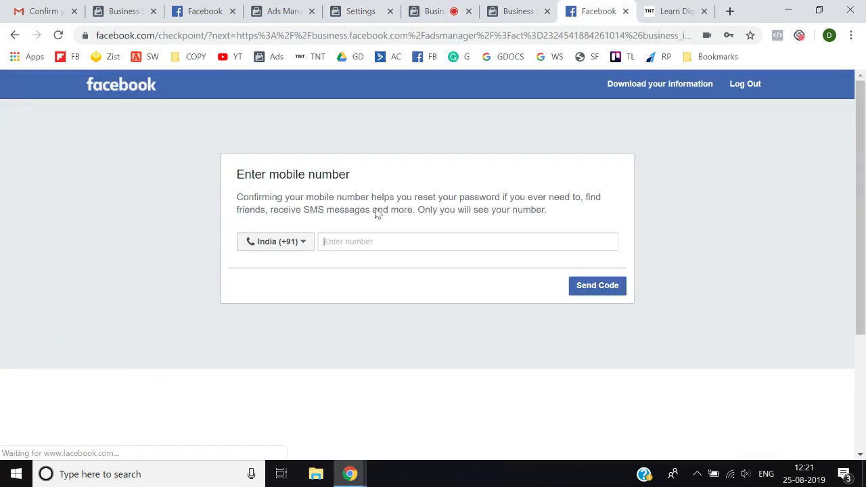
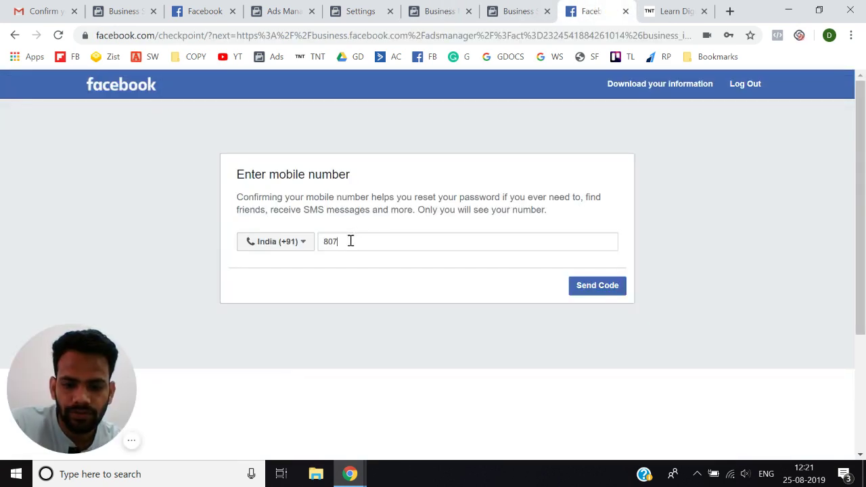
pyautogui.click(670, 4)
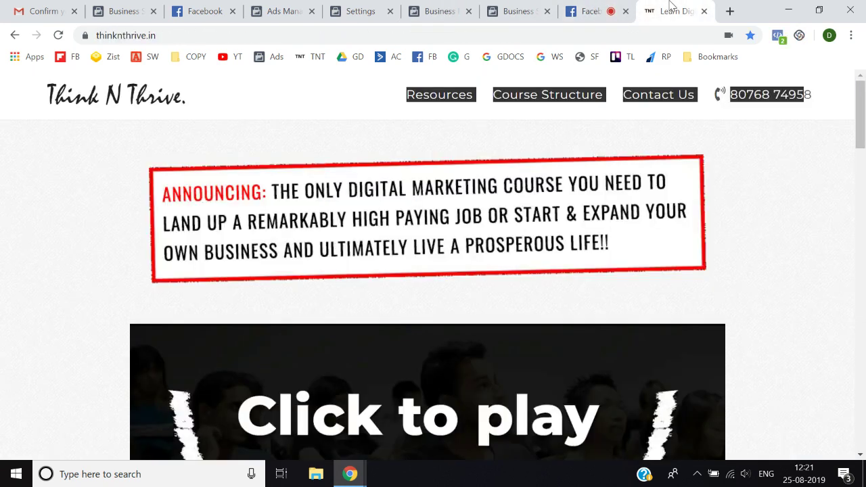
pyautogui.click(601, 10)
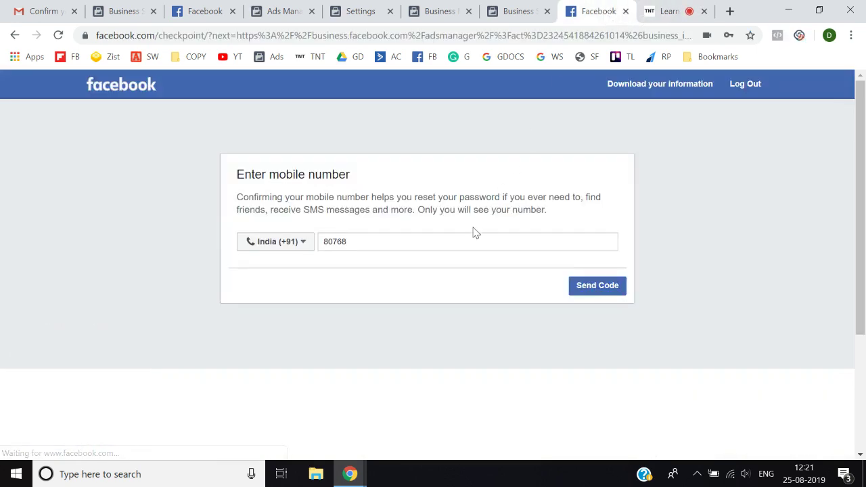
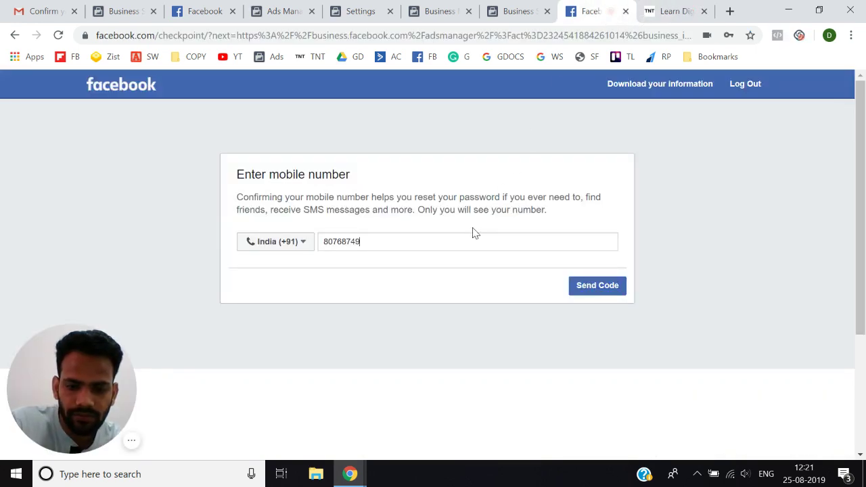
pyautogui.click(597, 286)
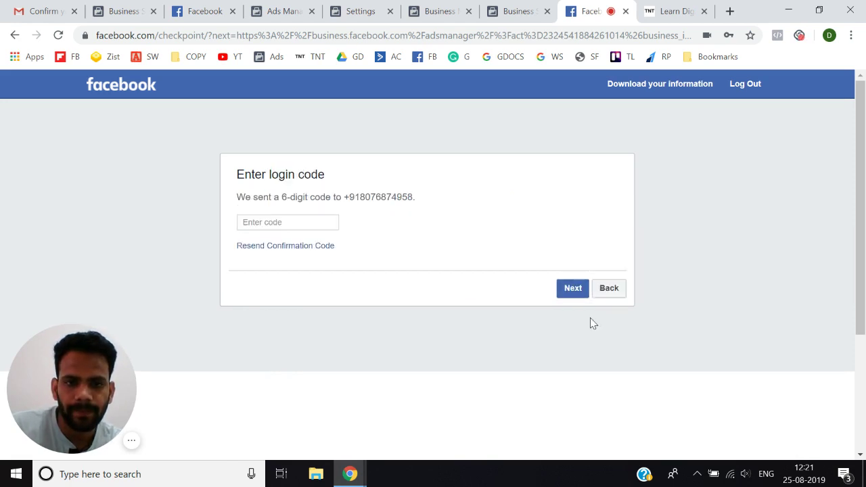
# Step: Submit the six-digit SMS login code and confirm the account-unlocked message with OK
pyautogui.click(305, 228)
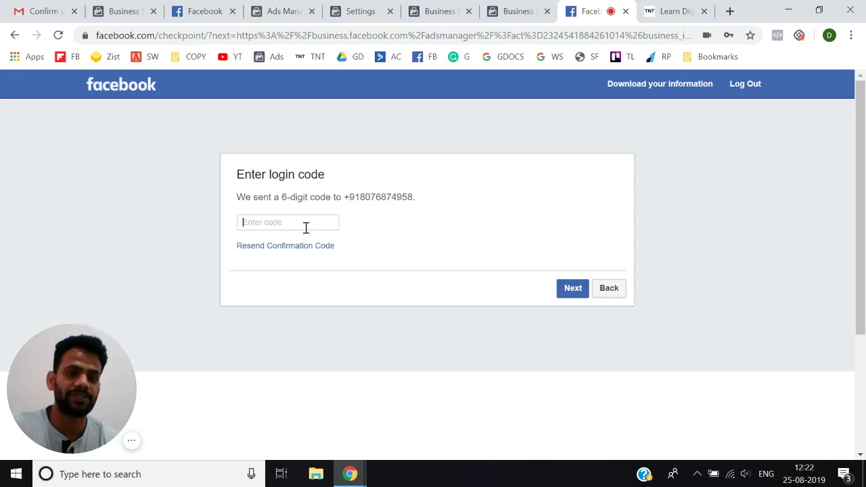
pyautogui.click(306, 228)
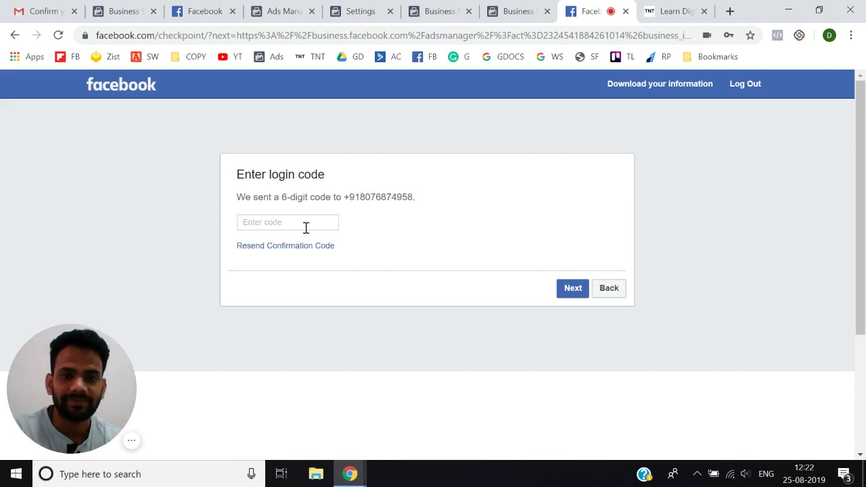
pyautogui.click(659, 10)
pyautogui.click(589, 8)
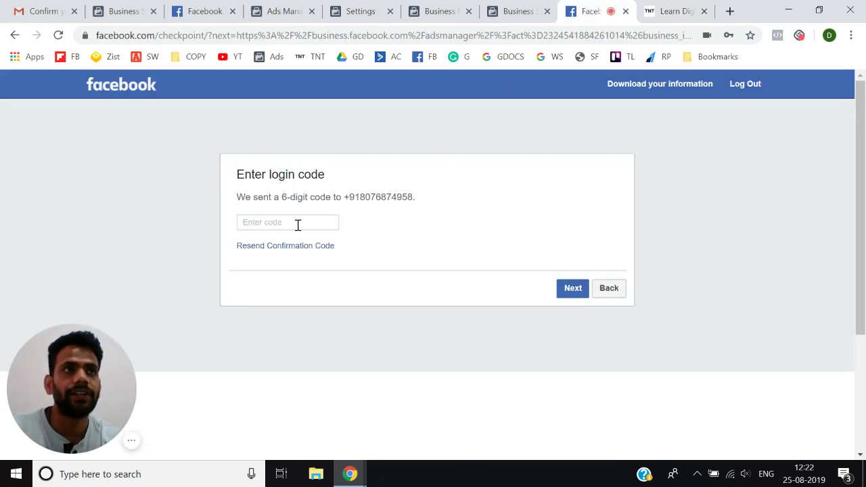
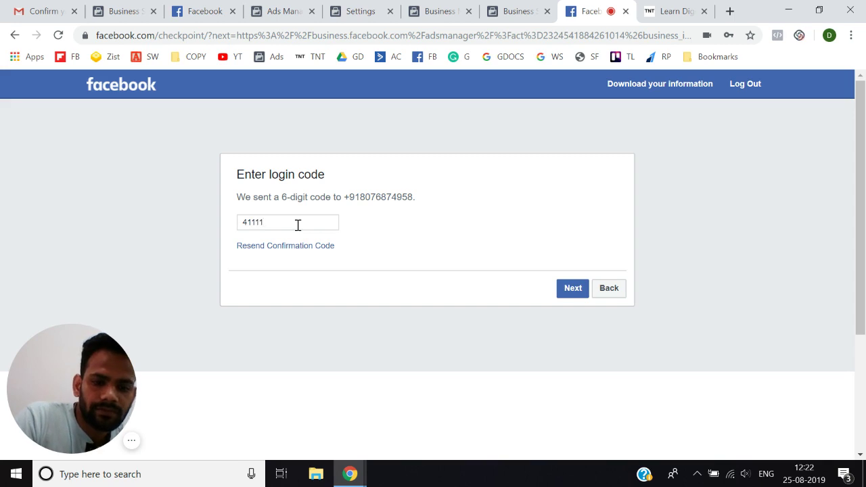
pyautogui.click(578, 296)
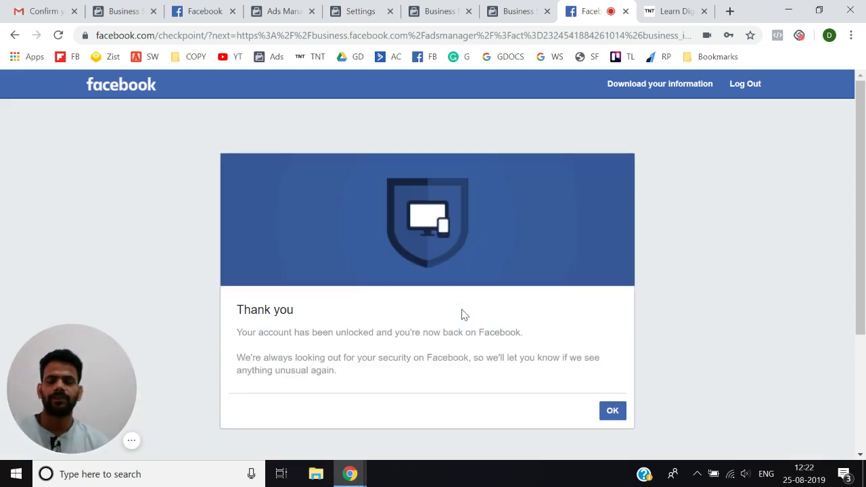
pyautogui.scroll(-3, 462, 315)
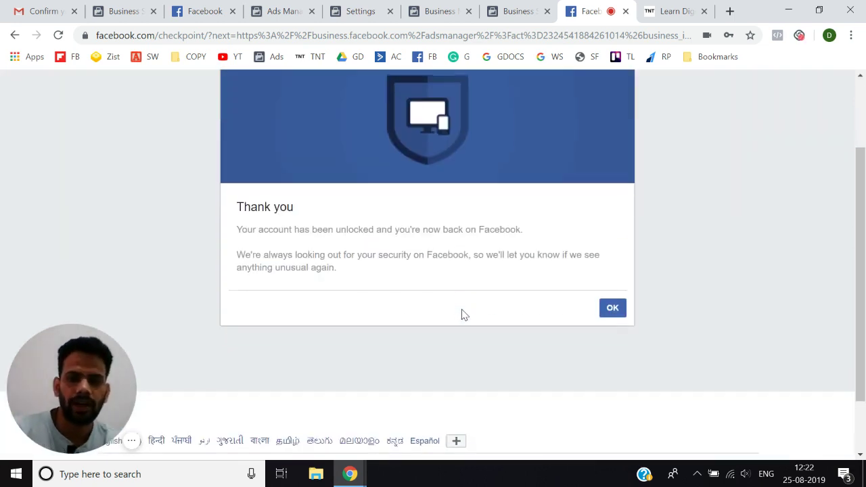
pyautogui.click(608, 317)
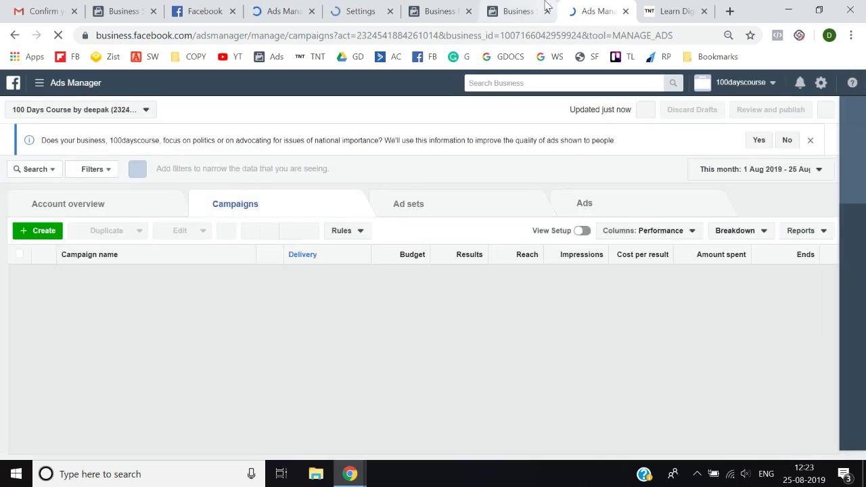
# Step: Reload the Business Manager home page
pyautogui.click(518, 11)
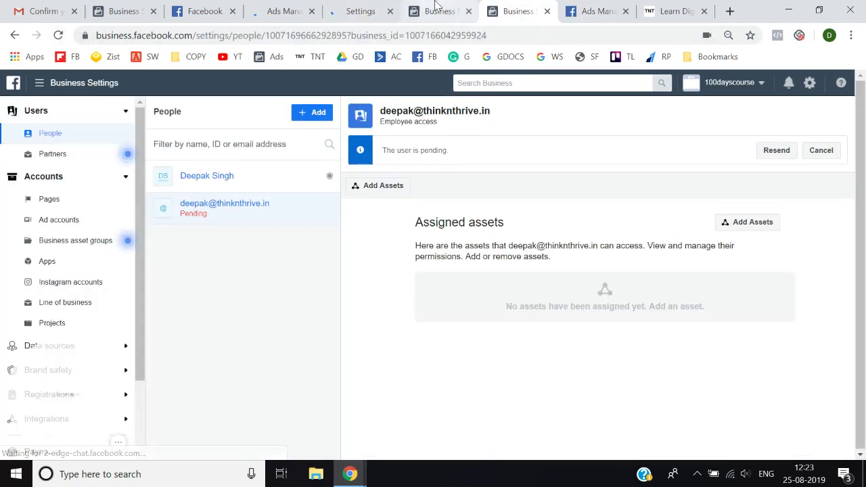
pyautogui.click(435, 5)
pyautogui.click(57, 35)
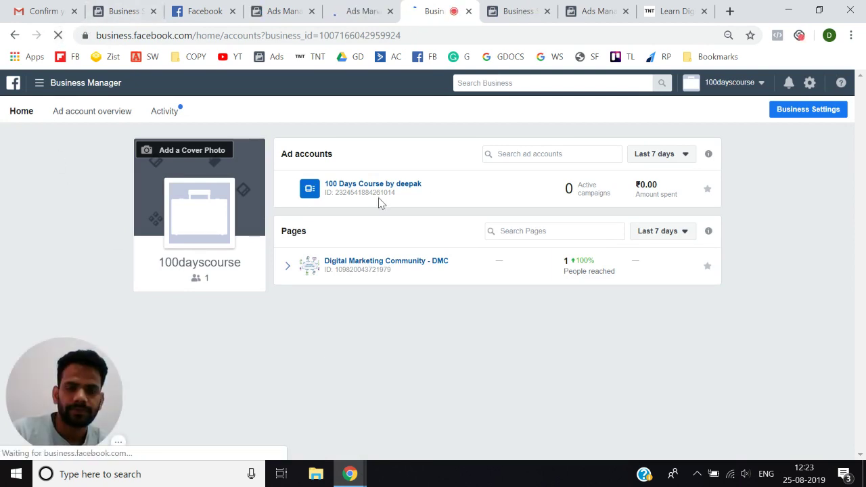
# Step: Close the two duplicate Ads Manager tabs and open the 100 Days Course ad account
pyautogui.click(312, 12)
pyautogui.click(312, 12)
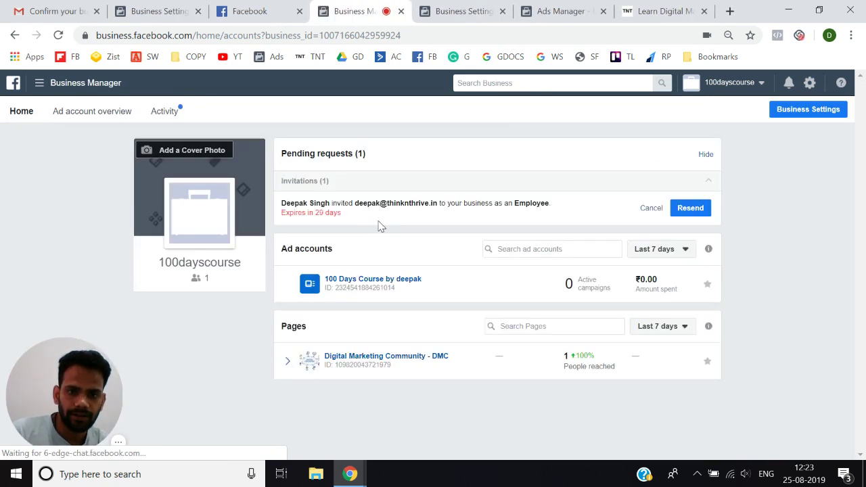
pyautogui.click(376, 279)
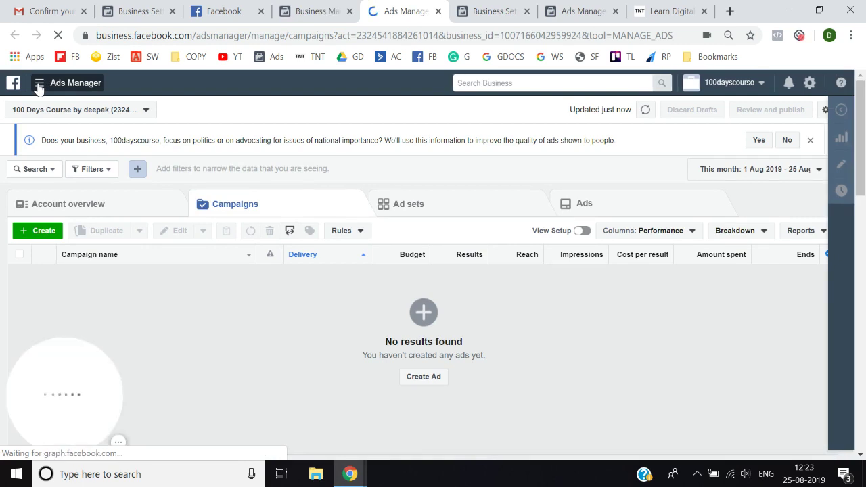
# Step: Go to the ad account's billing Payment Settings and start adding a payment method
pyautogui.click(39, 84)
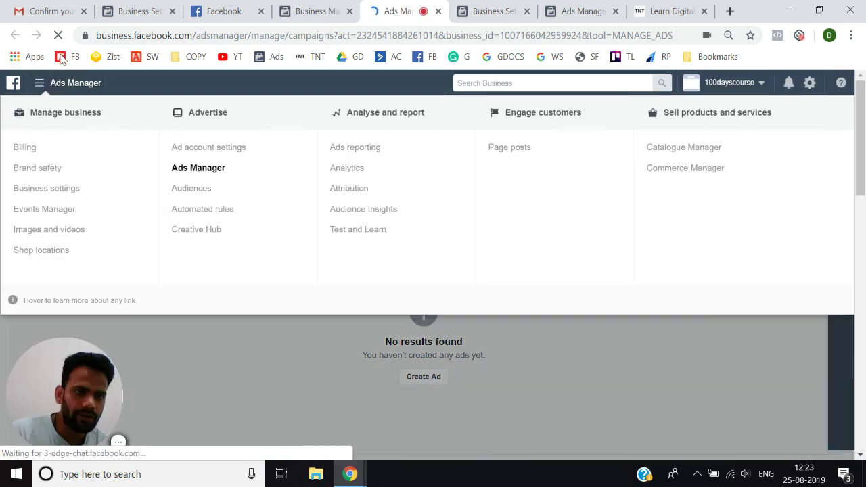
pyautogui.click(26, 149)
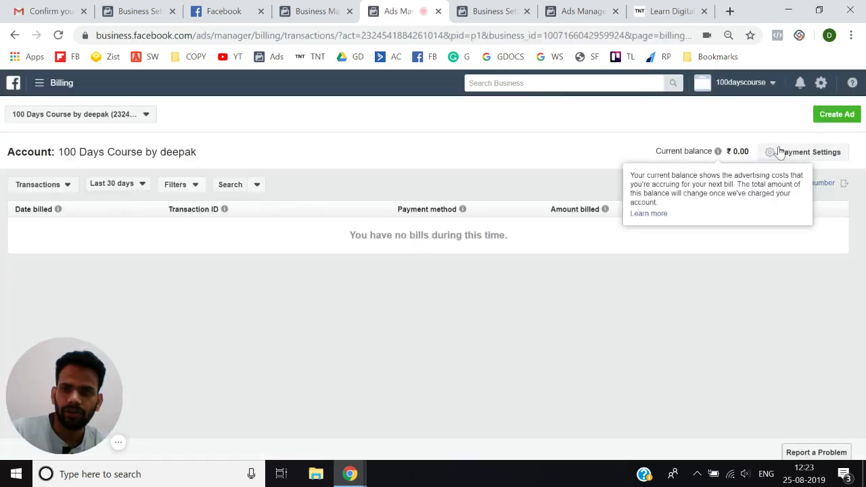
pyautogui.click(814, 157)
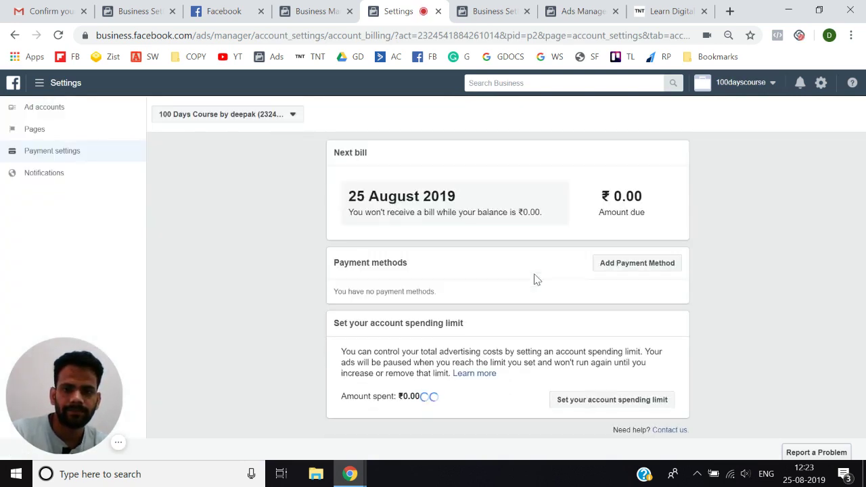
pyautogui.click(625, 268)
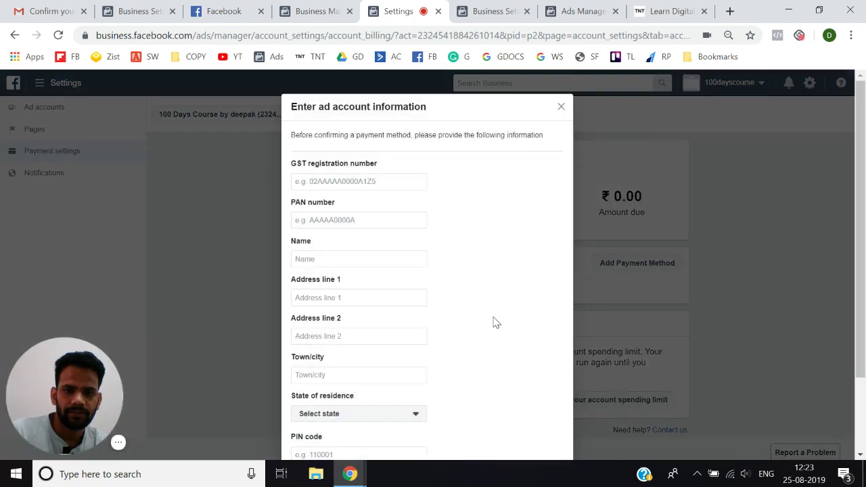
# Step: Set the state of residence to Delhi, continue to the card form, then close it without adding a card
pyautogui.scroll(-2, 493, 322)
pyautogui.click(398, 326)
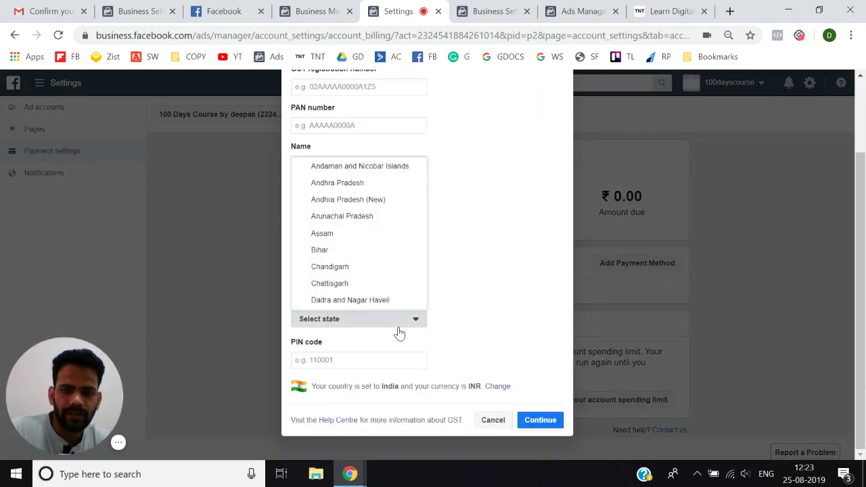
pyautogui.scroll(-2, 345, 275)
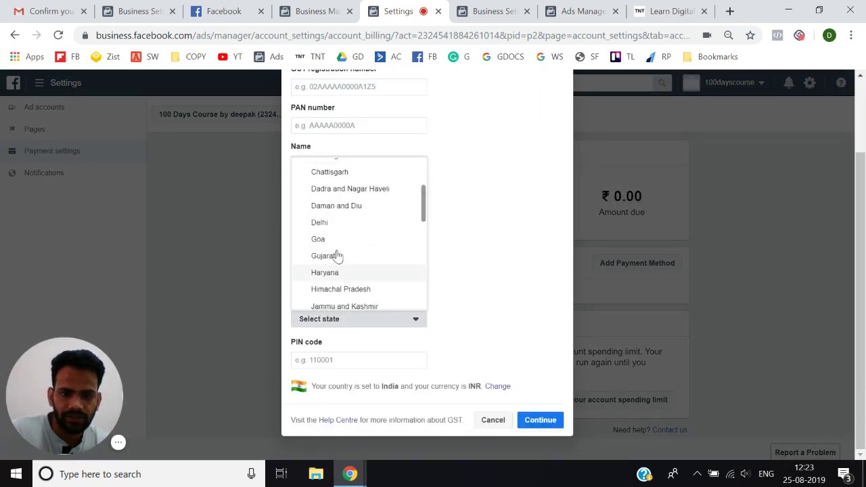
pyautogui.click(330, 229)
pyautogui.click(547, 419)
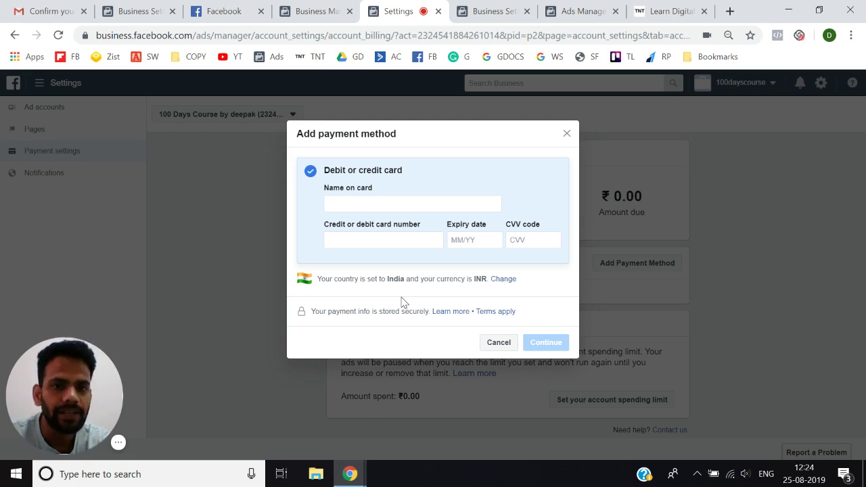
pyautogui.click(567, 135)
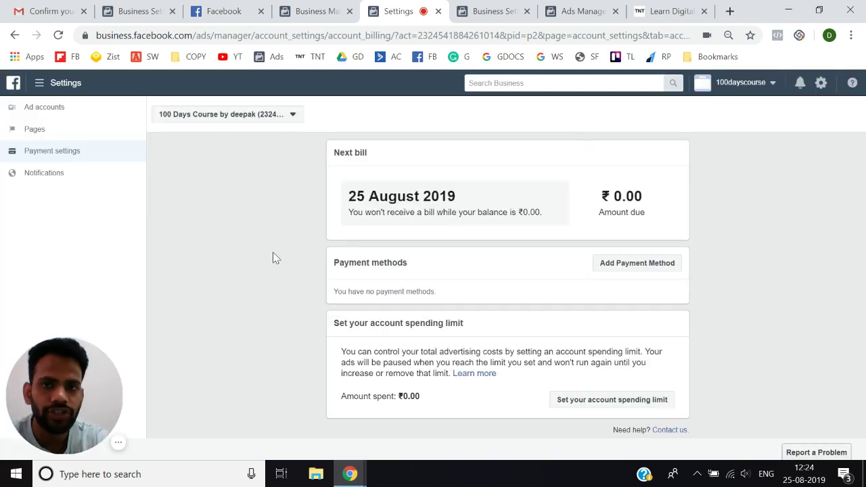
pyautogui.click(506, 8)
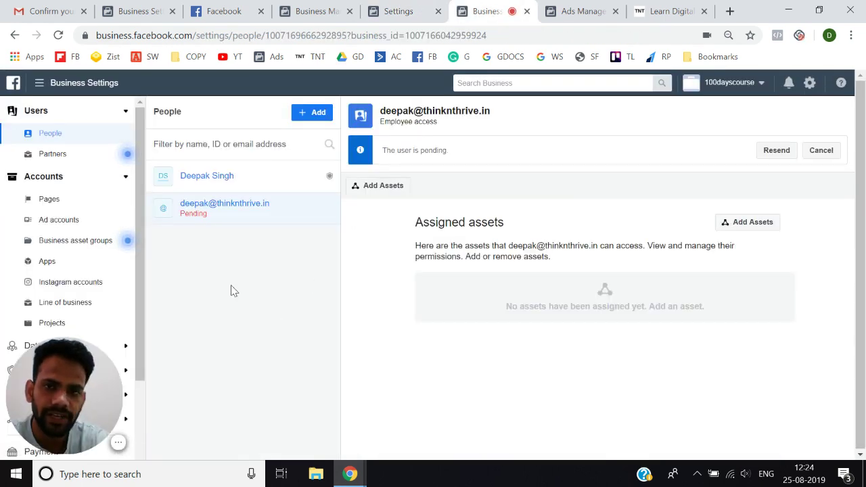
# Step: Open the Business Settings Payments page and refresh it, showing 100dayscourse has no payment methods
pyautogui.scroll(-2, 83, 280)
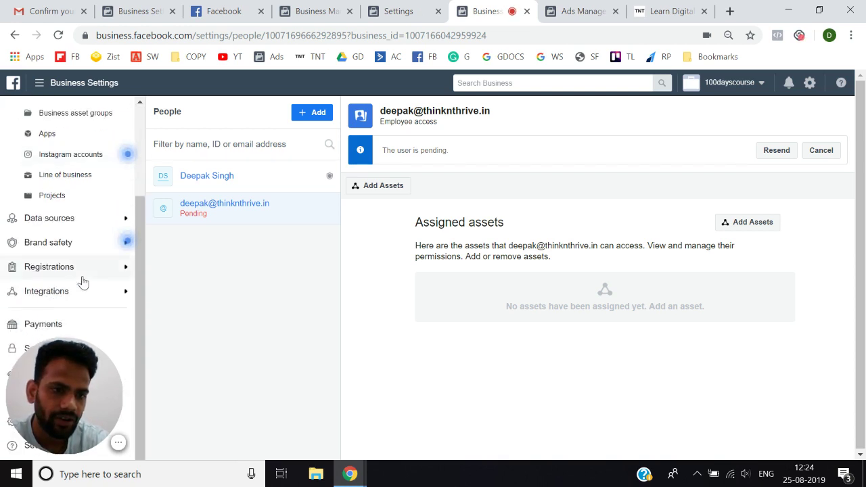
pyautogui.scroll(-1, 81, 283)
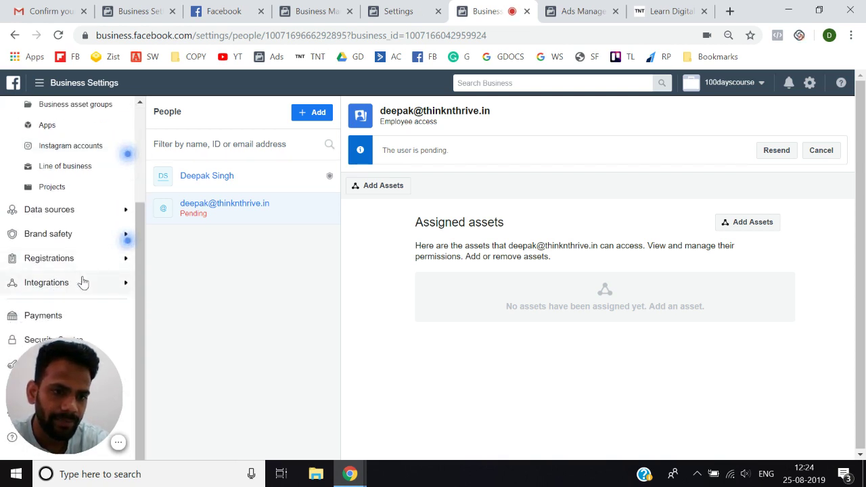
pyautogui.click(65, 317)
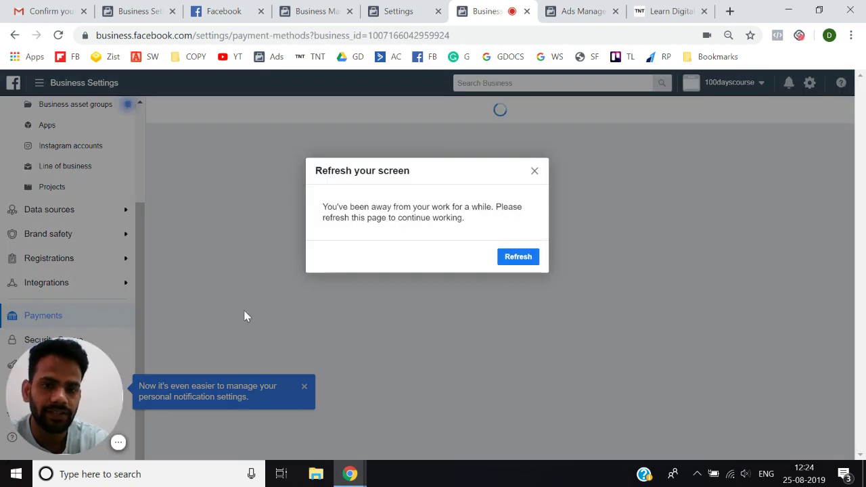
pyautogui.click(518, 257)
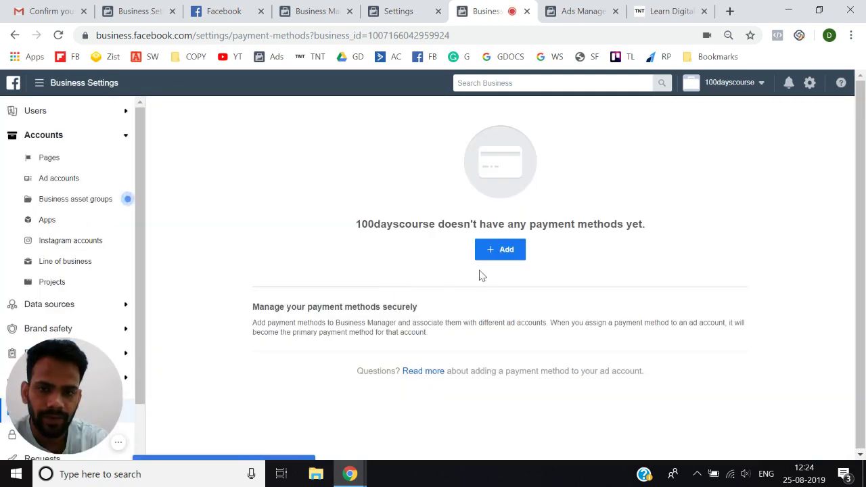
# Step: Bring up the Select a payment method card form, then return to the Business Manager home page
pyautogui.click(497, 258)
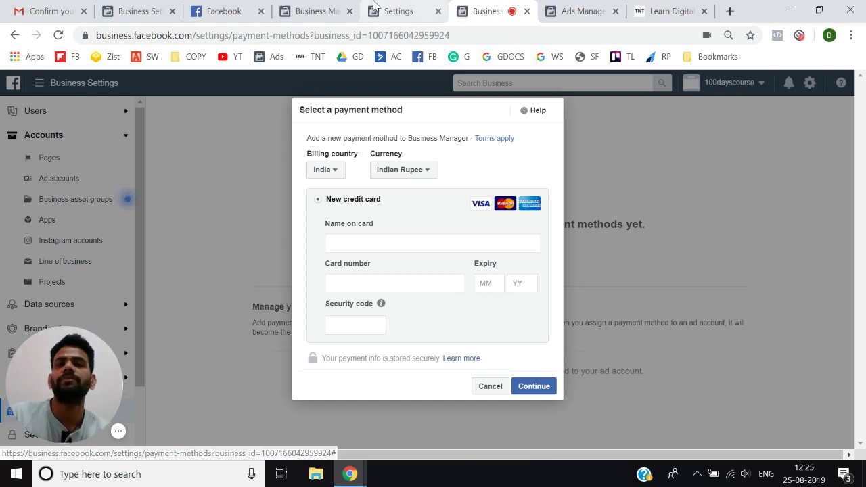
pyautogui.click(324, 8)
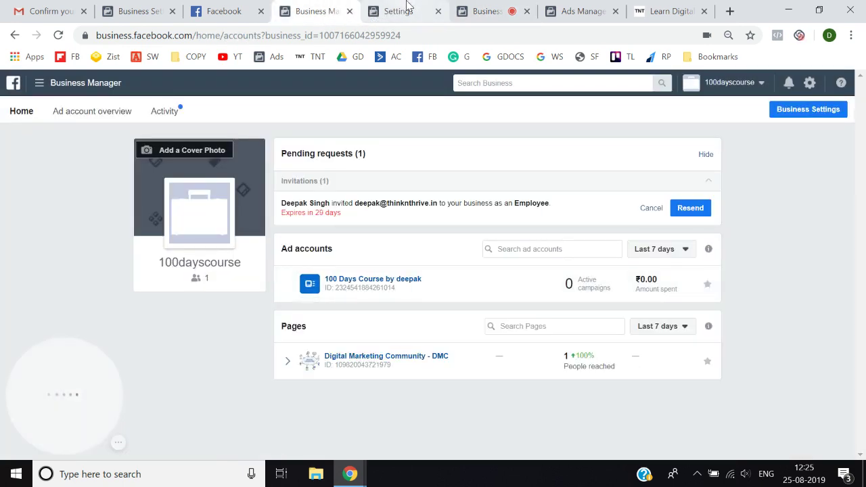